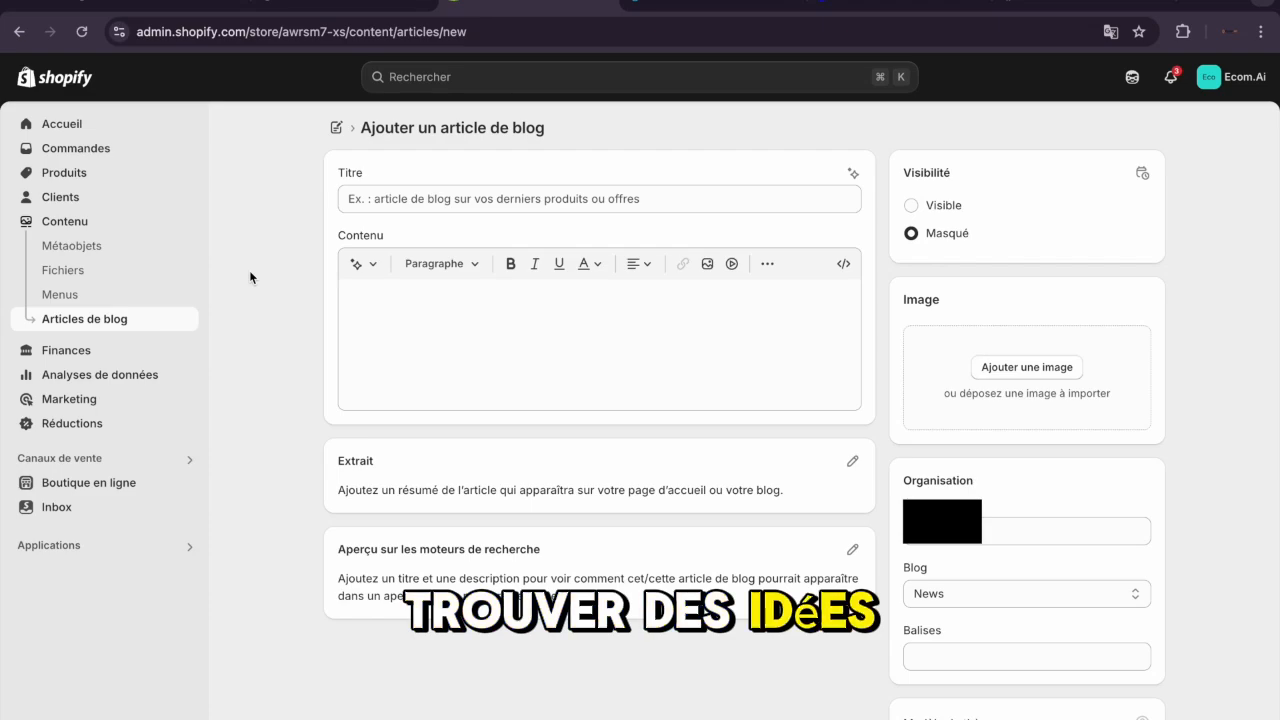
- Switch from the Shopify blog article to the AnswerThePublic website and open its pricing information
click(941, 10)
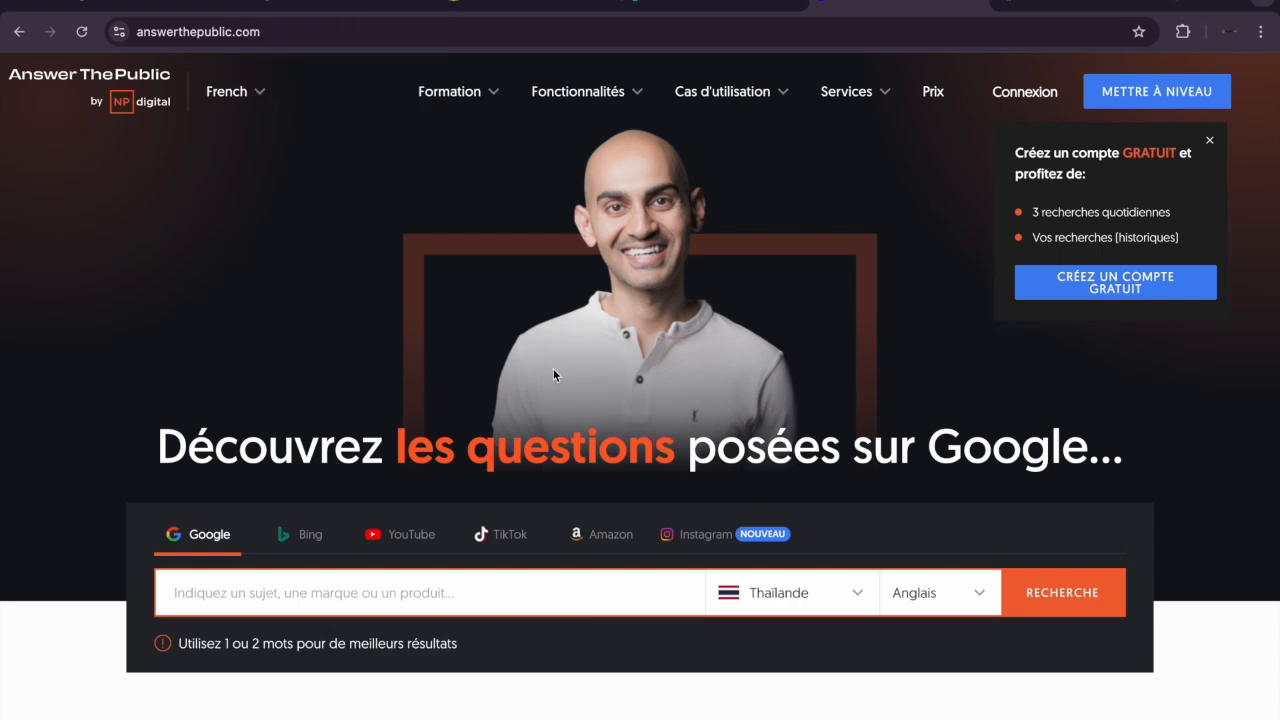
click(357, 2)
click(604, 4)
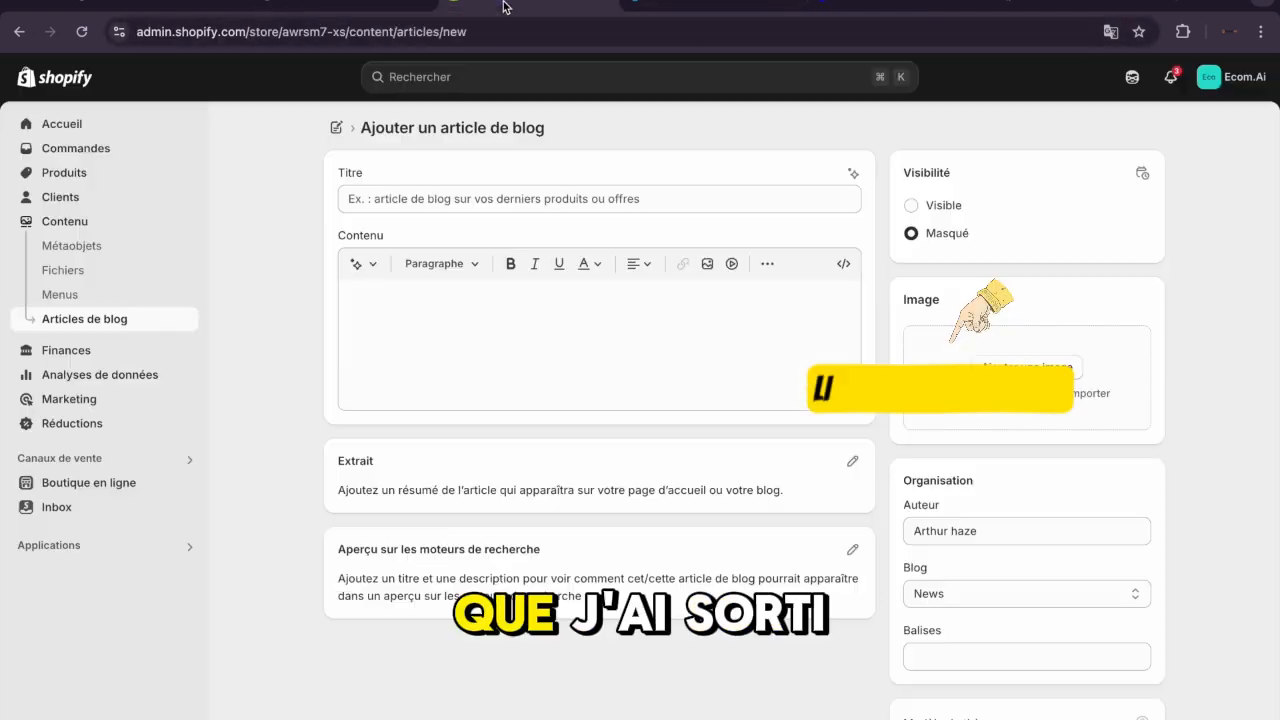
click(940, 3)
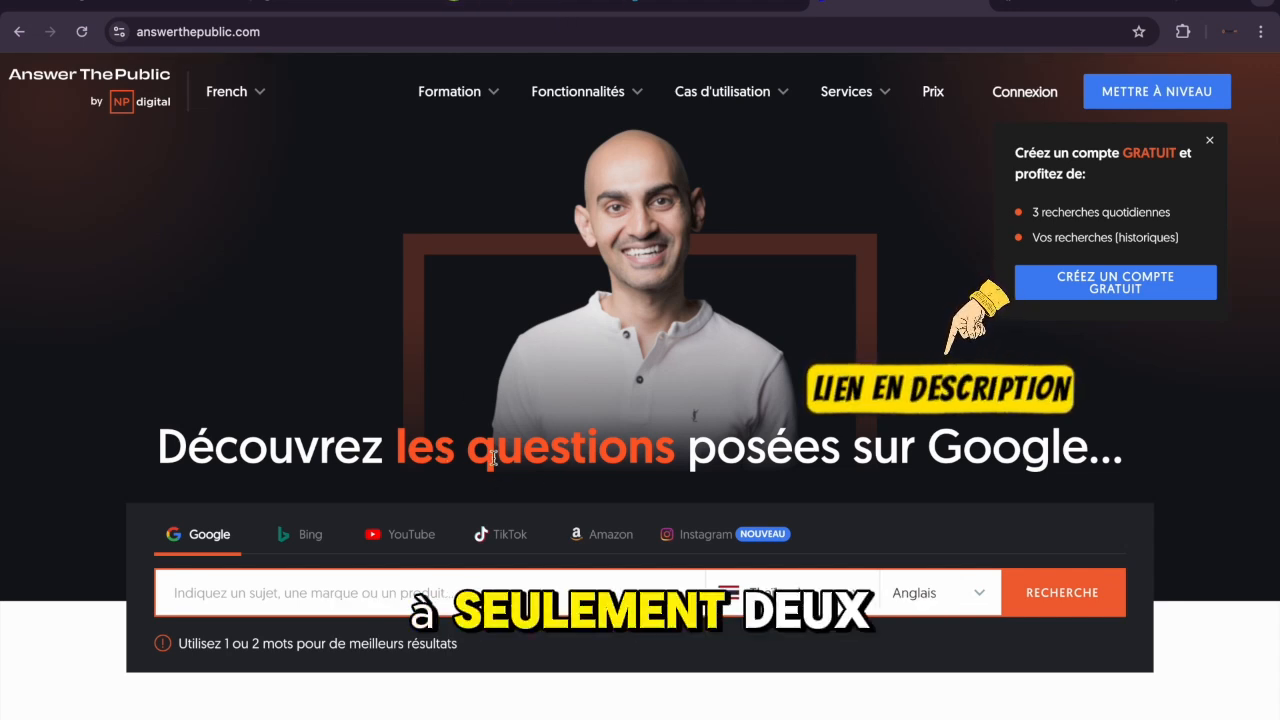
click(944, 96)
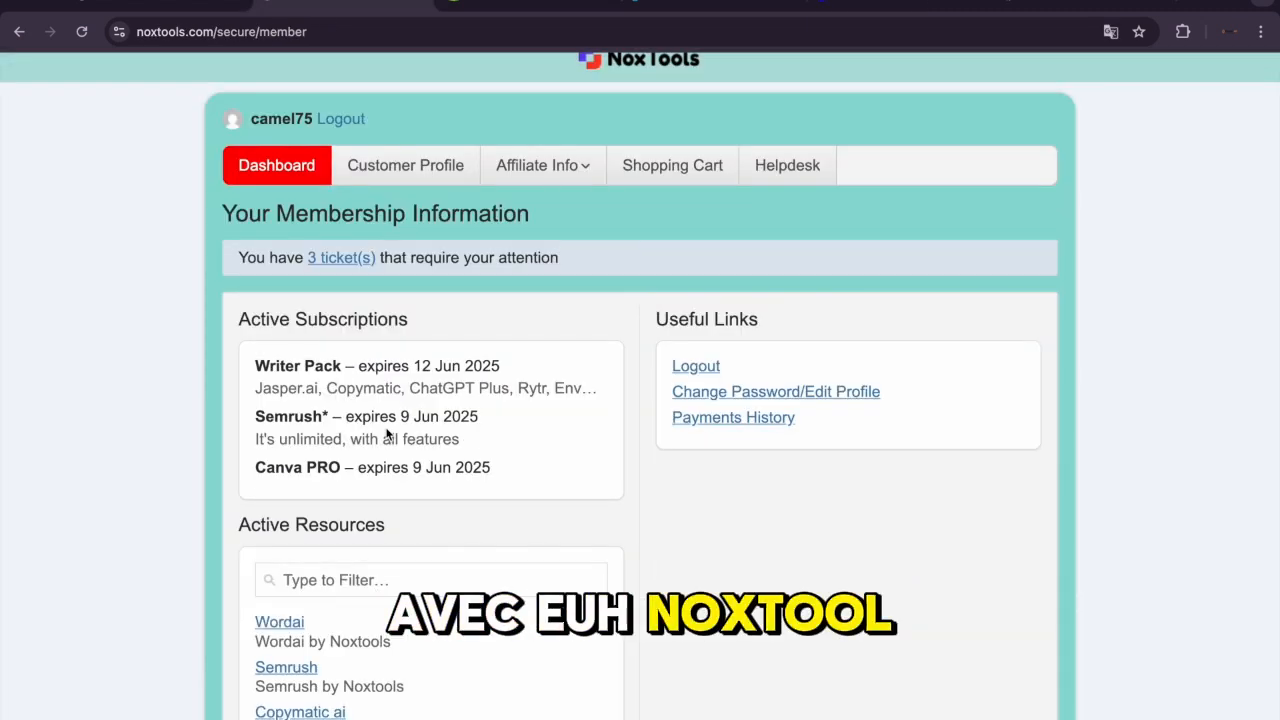
- Review the active resources on the NoxTools member page and the monthly plan prices on its signup page, including Semrush and Answer The Public
scroll(387, 433, down, 3)
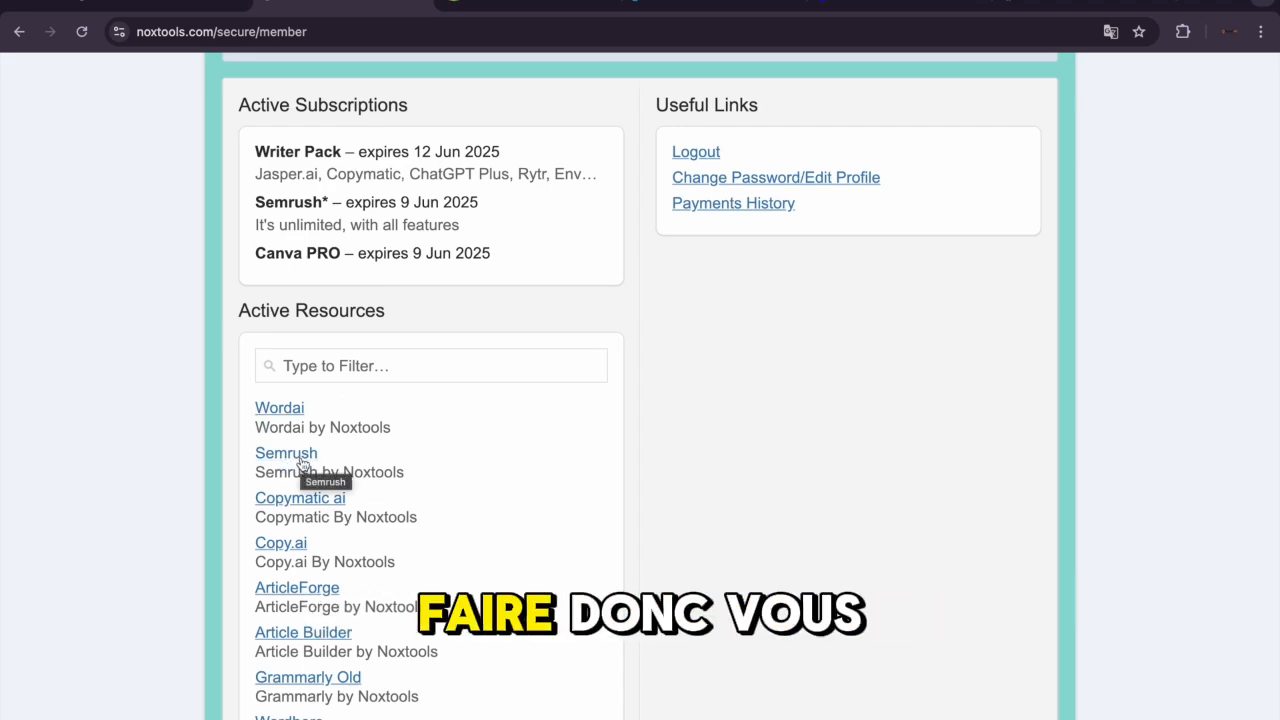
scroll(363, 420, up, 3)
click(159, 2)
scroll(615, 377, down, 20)
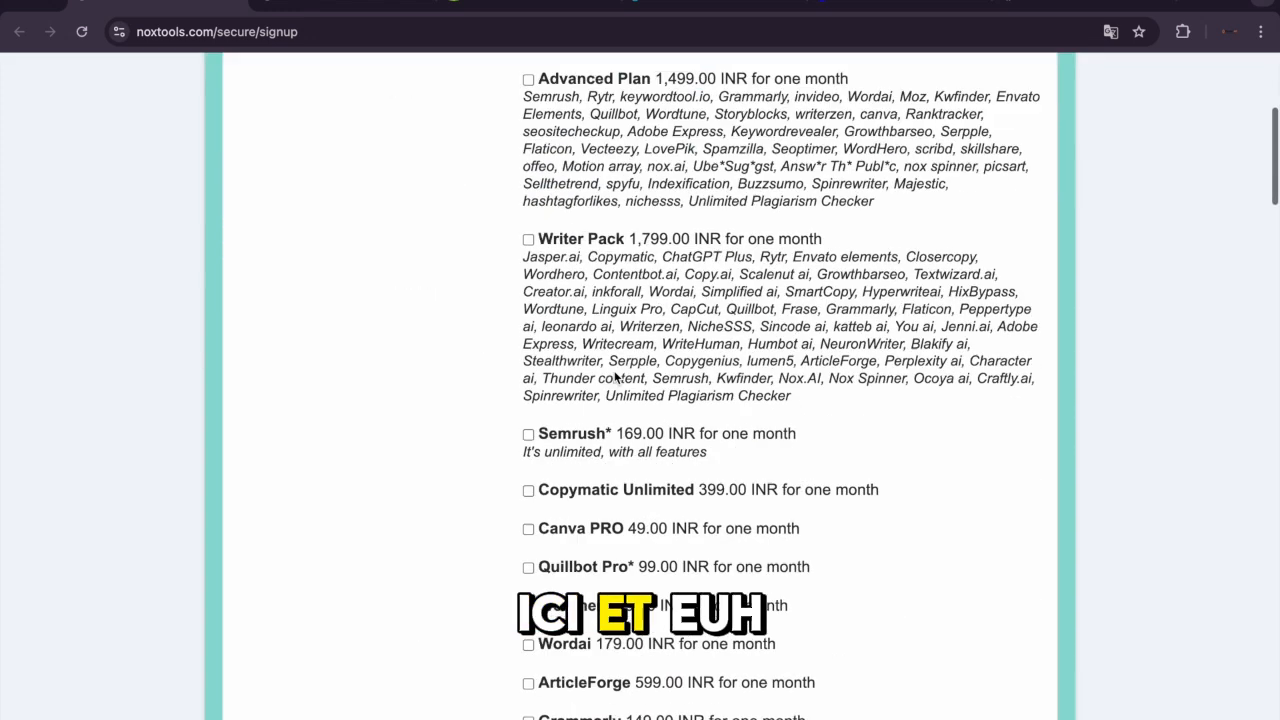
scroll(600, 330, up, 1)
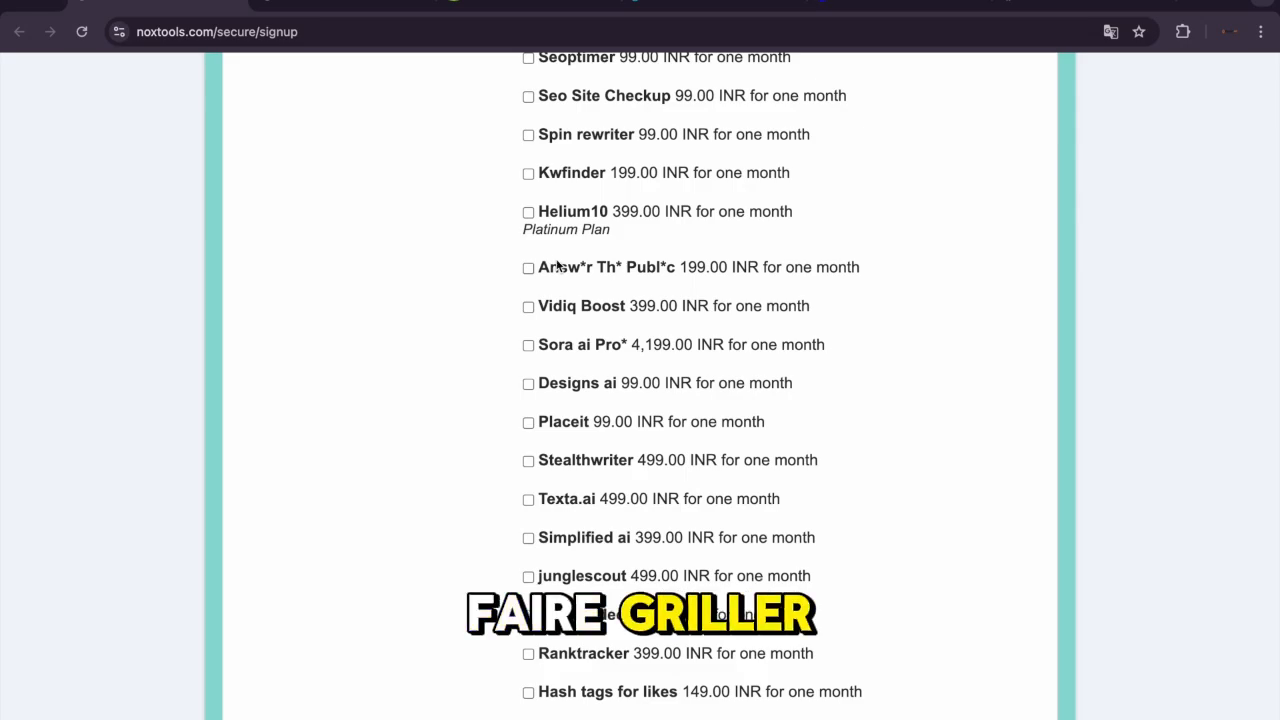
scroll(557, 265, up, 15)
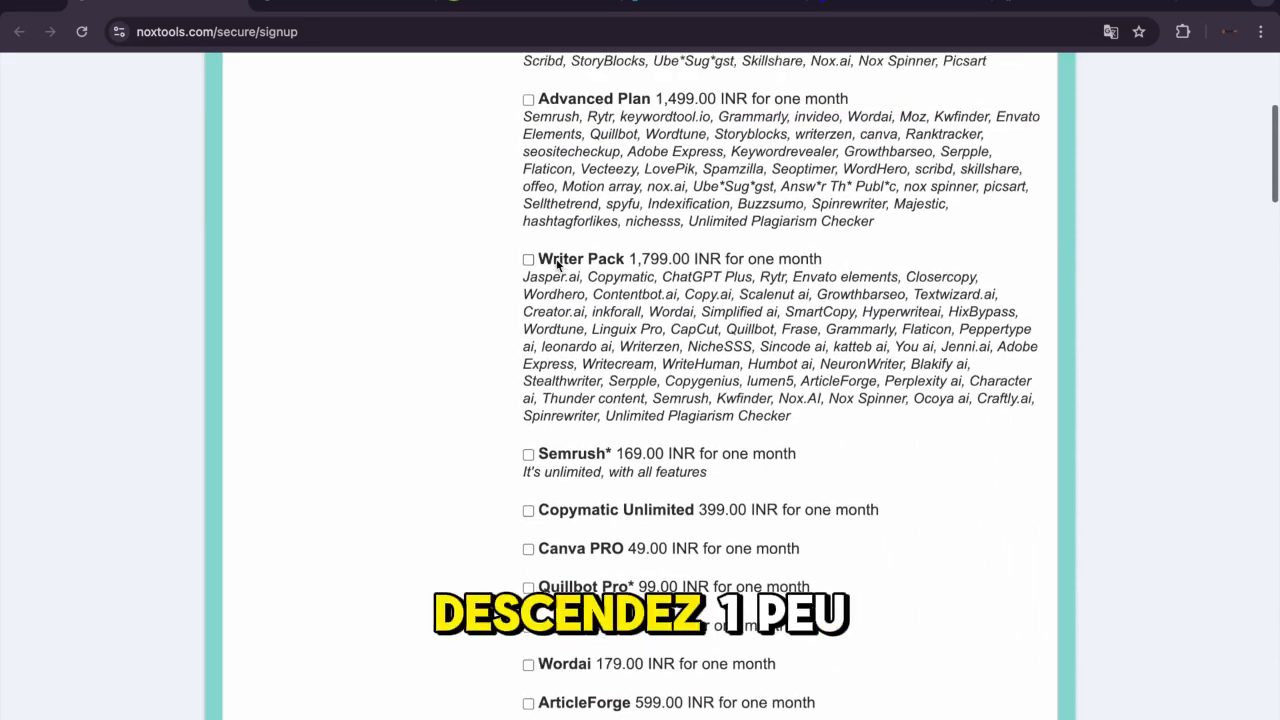
scroll(557, 265, up, 5)
scroll(557, 265, down, 20)
scroll(557, 265, down, 4)
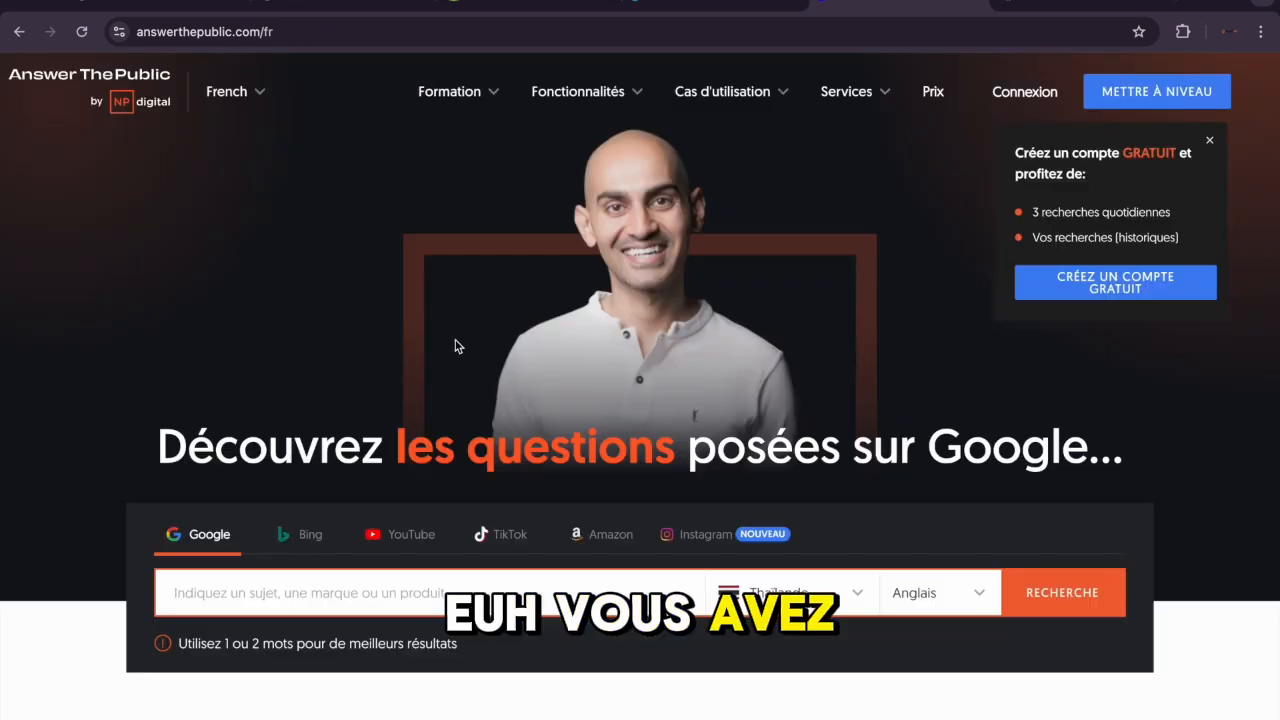
- Set the AnswerThePublic search country to France and the language to Français
scroll(742, 317, down, 2)
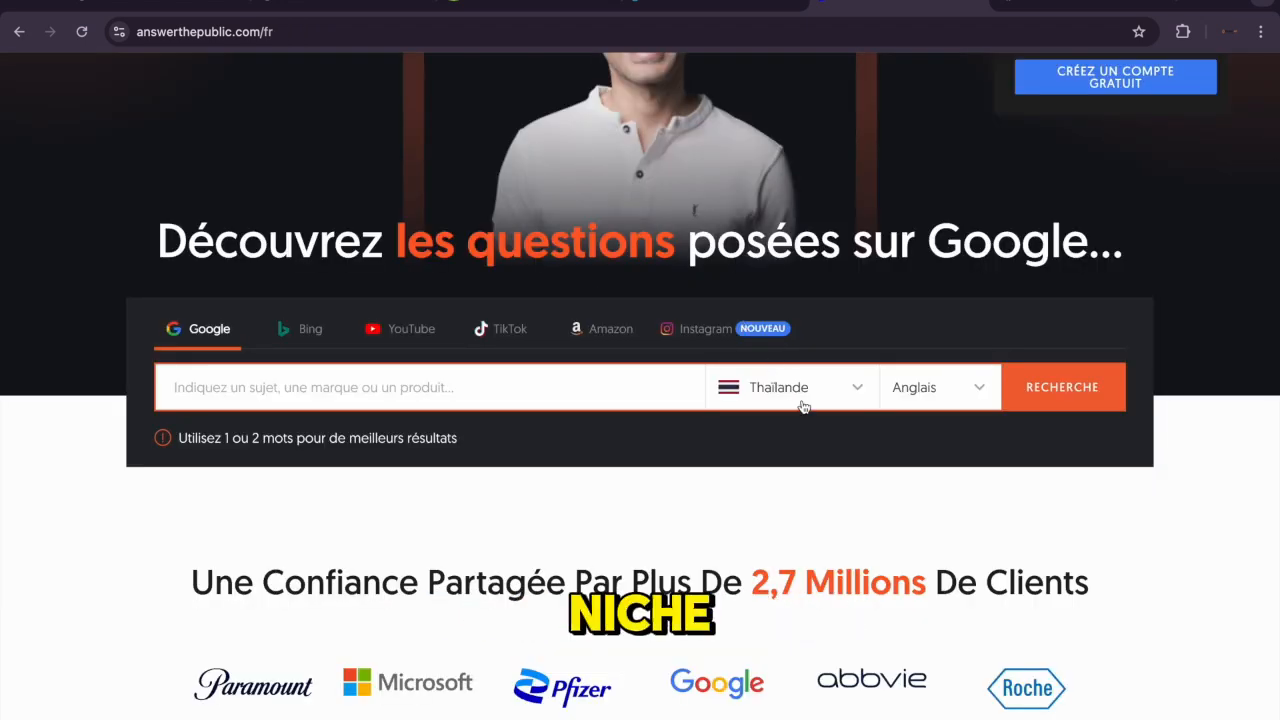
scroll(391, 279, up, 2)
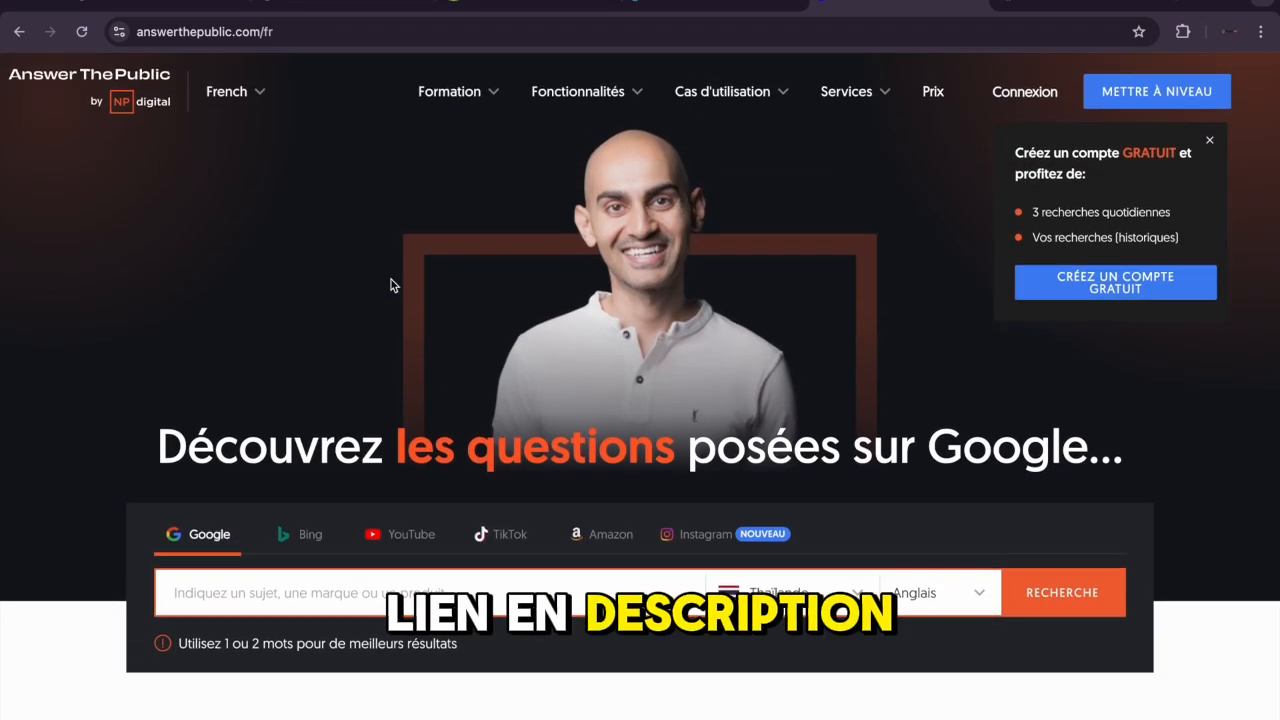
scroll(455, 652, down, 2)
scroll(429, 368, up, 2)
scroll(433, 440, down, 2)
click(790, 428)
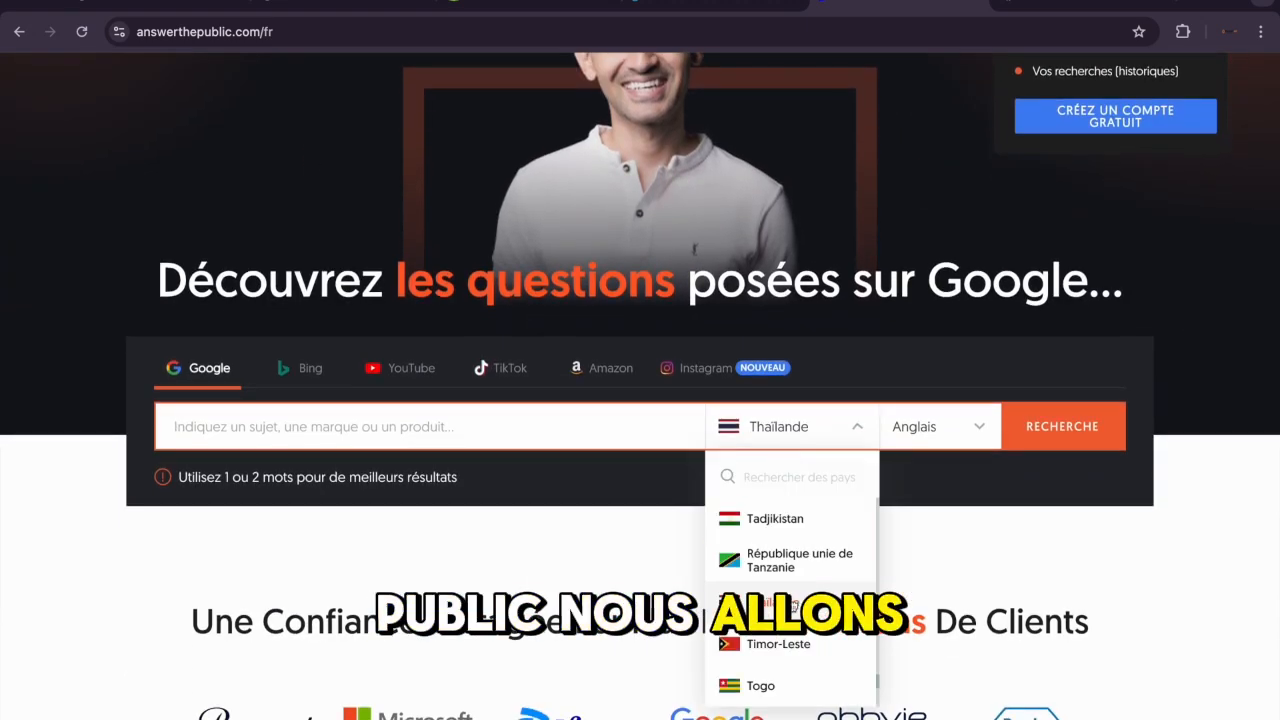
text(fr)
click(776, 519)
click(978, 420)
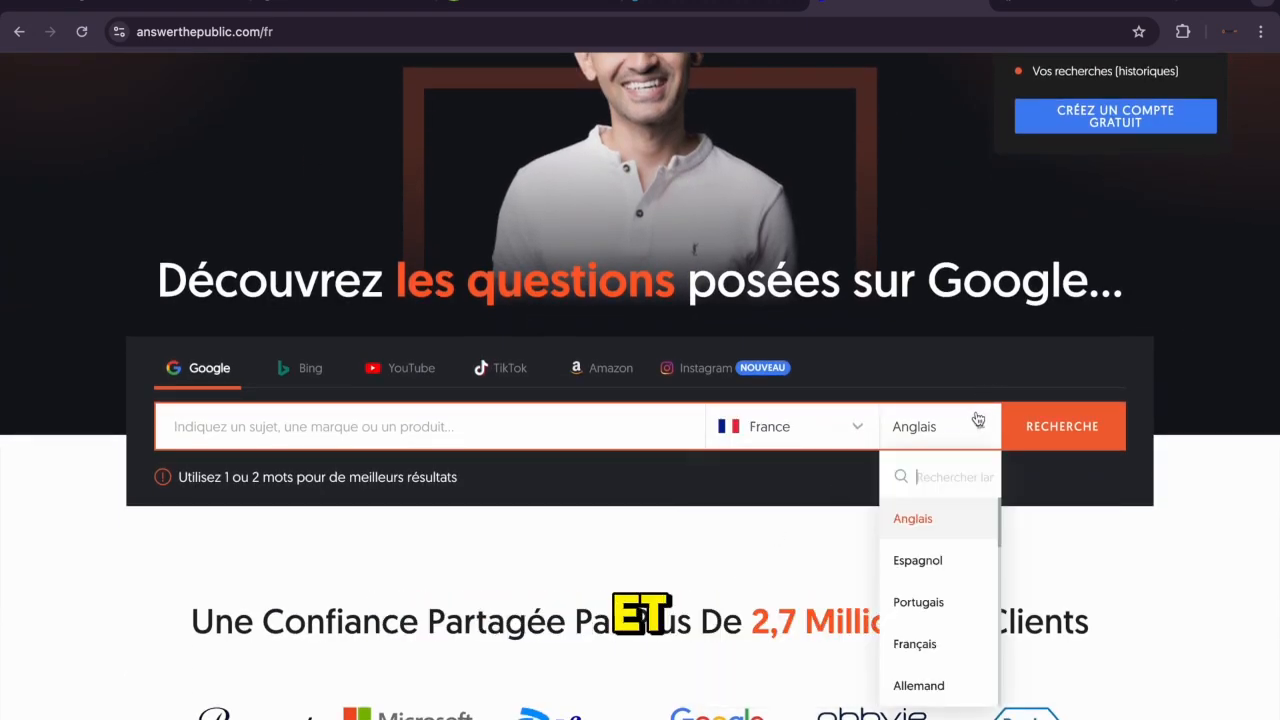
text(fr)
click(912, 518)
- Search AnswerThePublic for the Google questions asked about "cuisine"
click(534, 423)
text(Cusi)
text(ne)
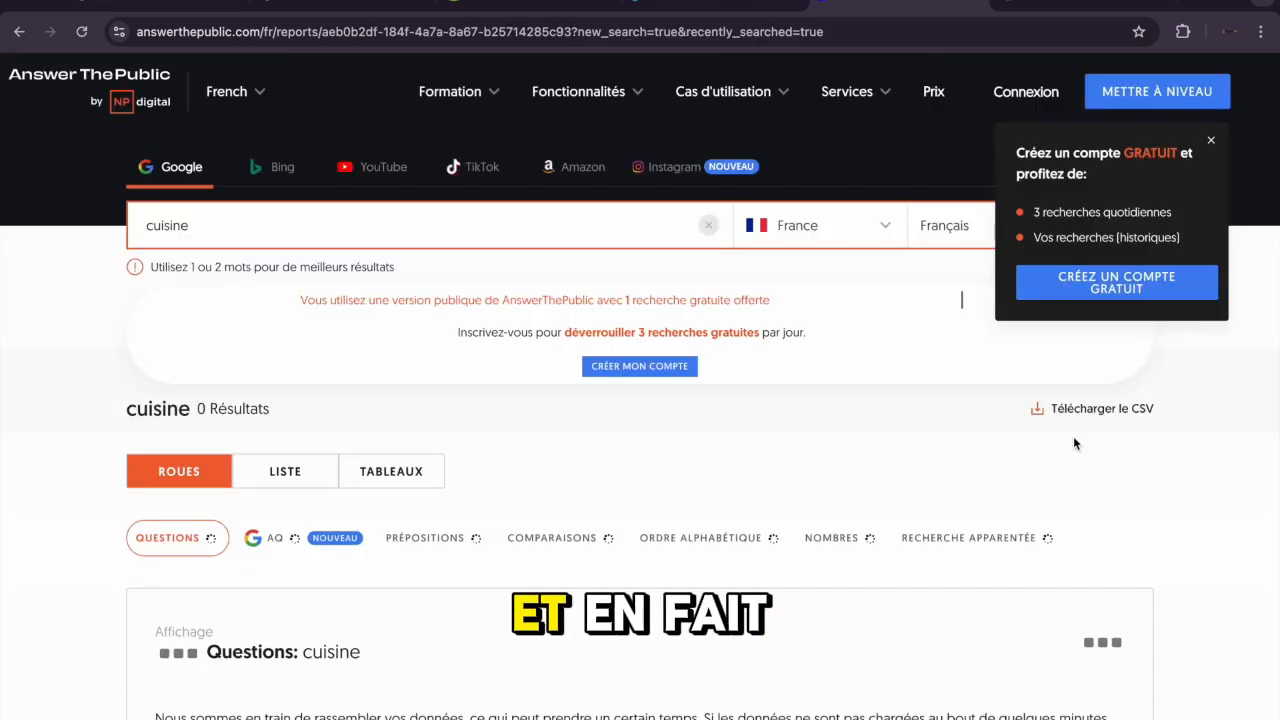
- Examine the questions wheel for "cuisine", comparing question ideas with their search volume and cost per click
scroll(1075, 443, down, 3)
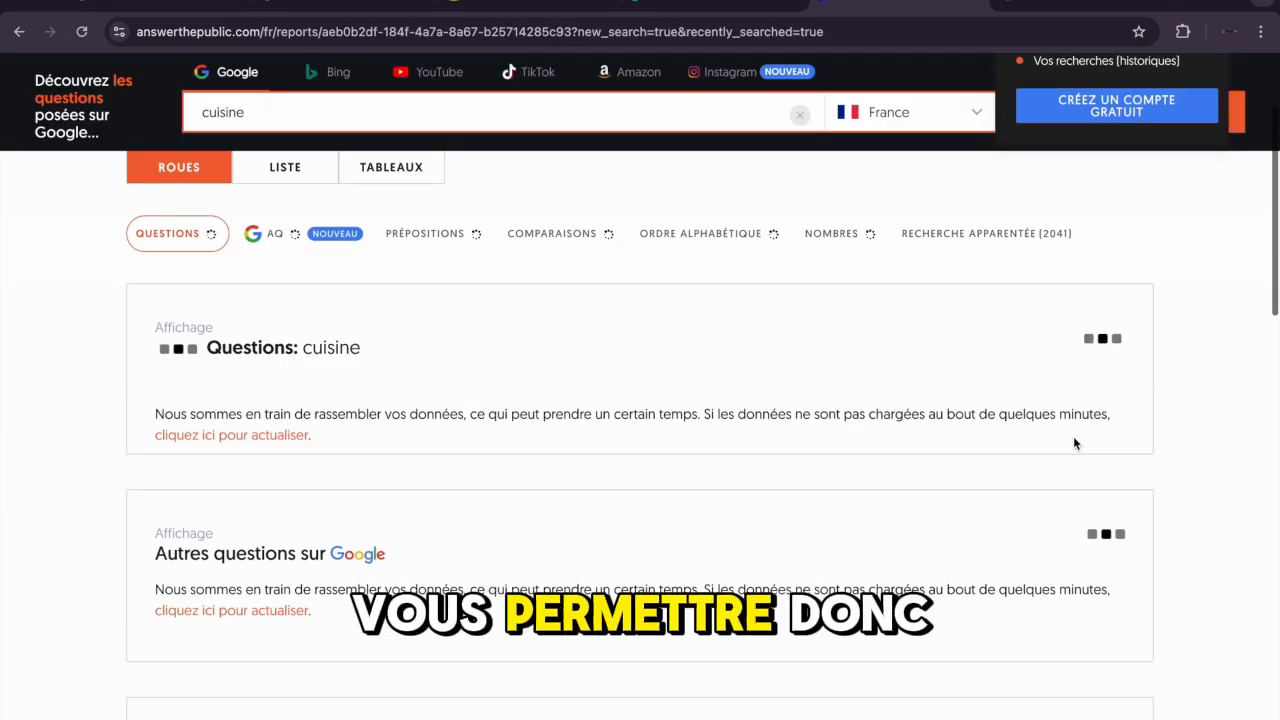
scroll(1074, 443, down, 4)
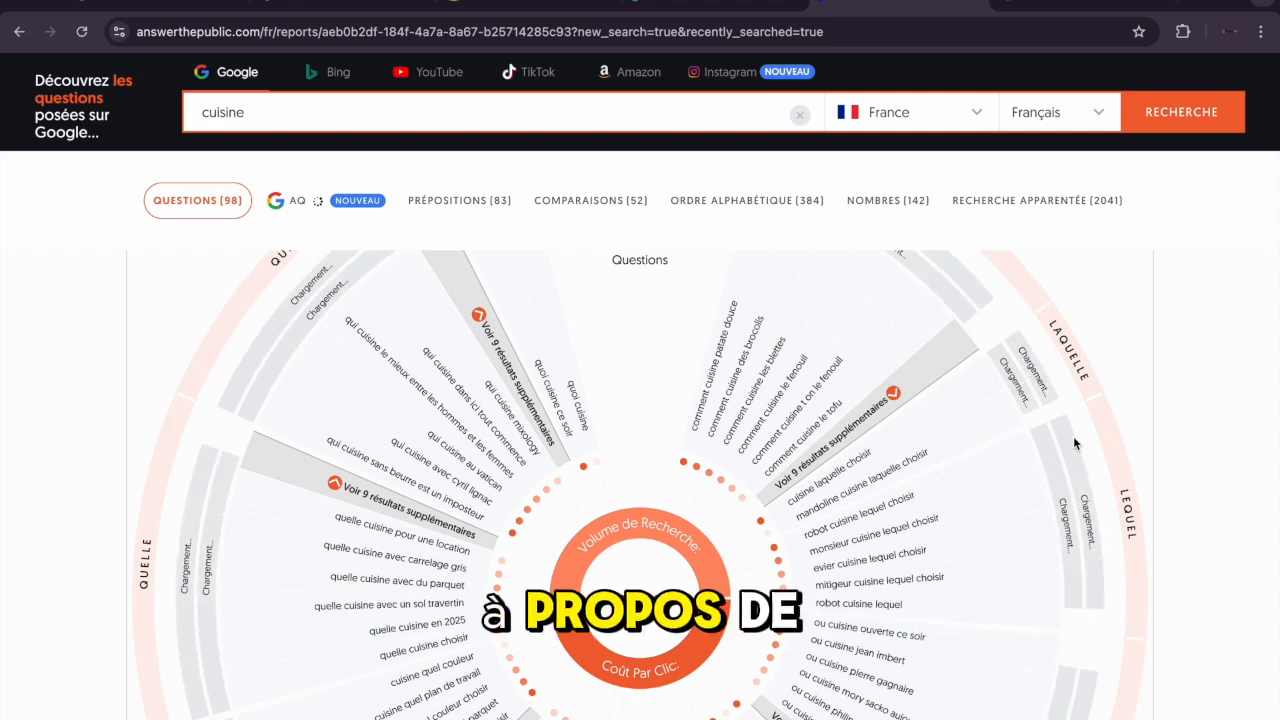
scroll(1073, 441, down, 3)
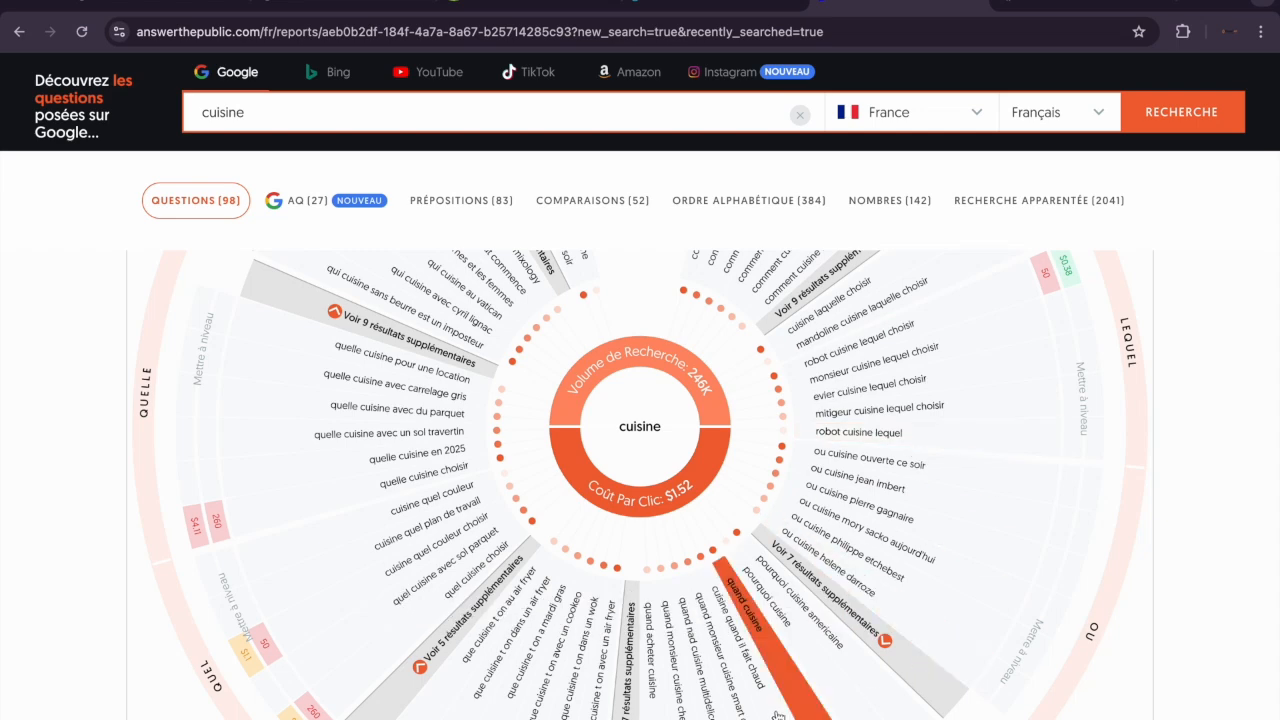
scroll(420, 500, down, 3)
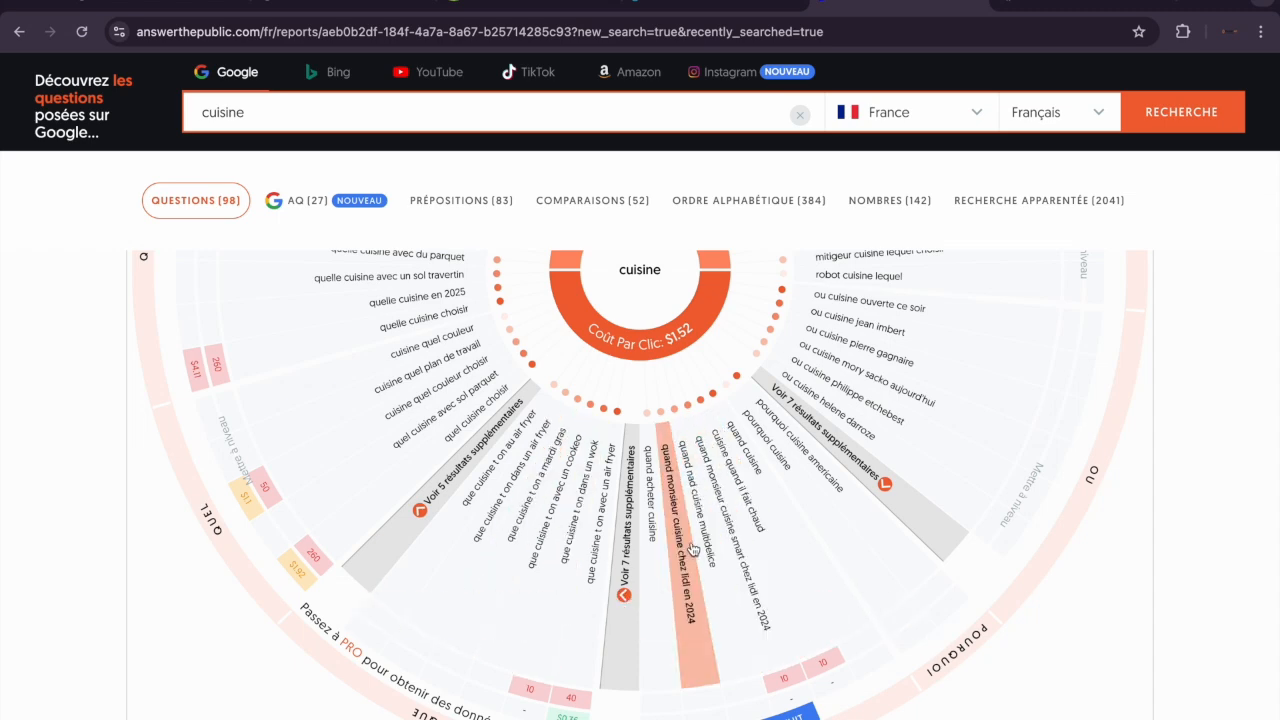
scroll(786, 458, up, 5)
scroll(786, 455, down, 2)
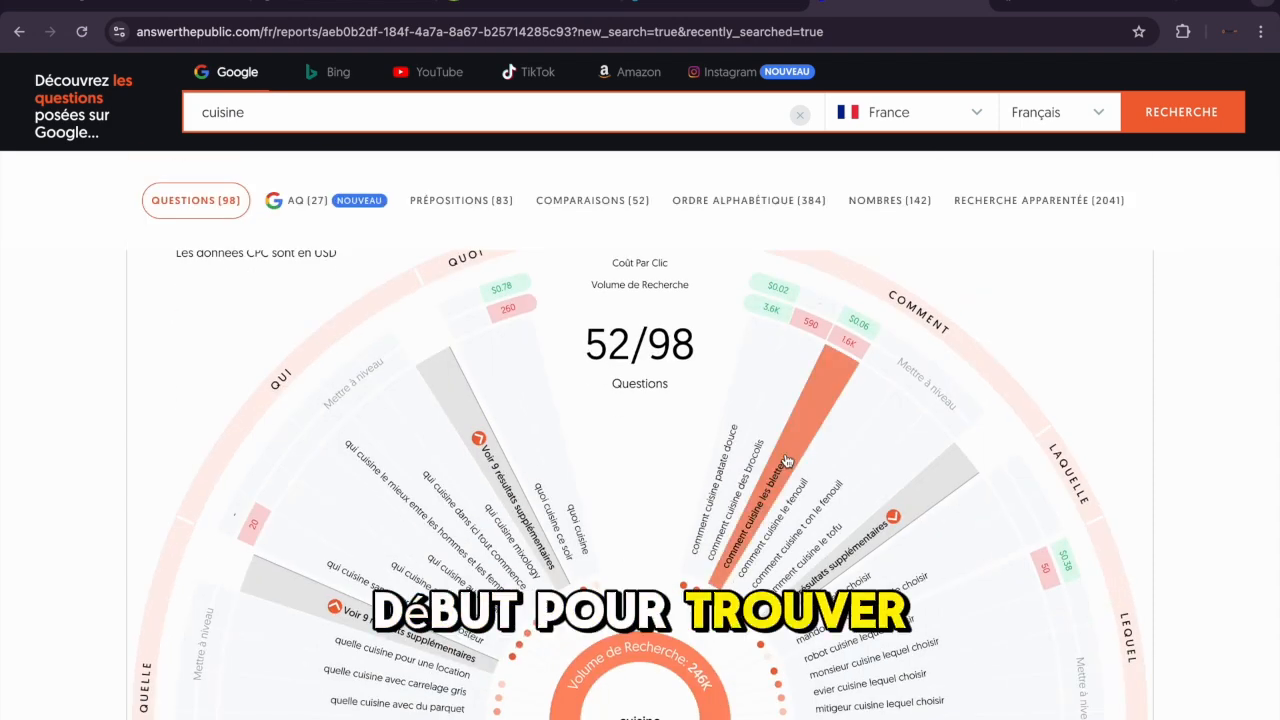
scroll(786, 460, down, 1)
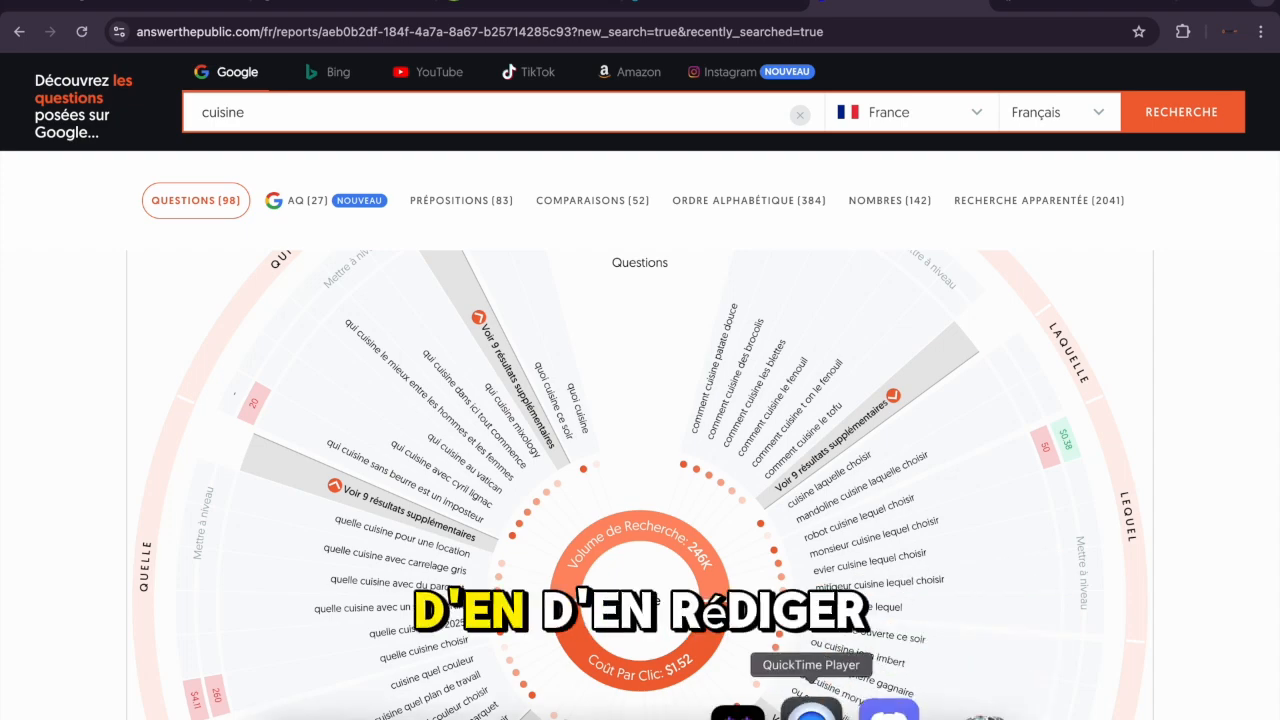
- Examine the related Google questions and the prepositions wheel for "cuisine" to find blog article topics
scroll(934, 509, down, 1)
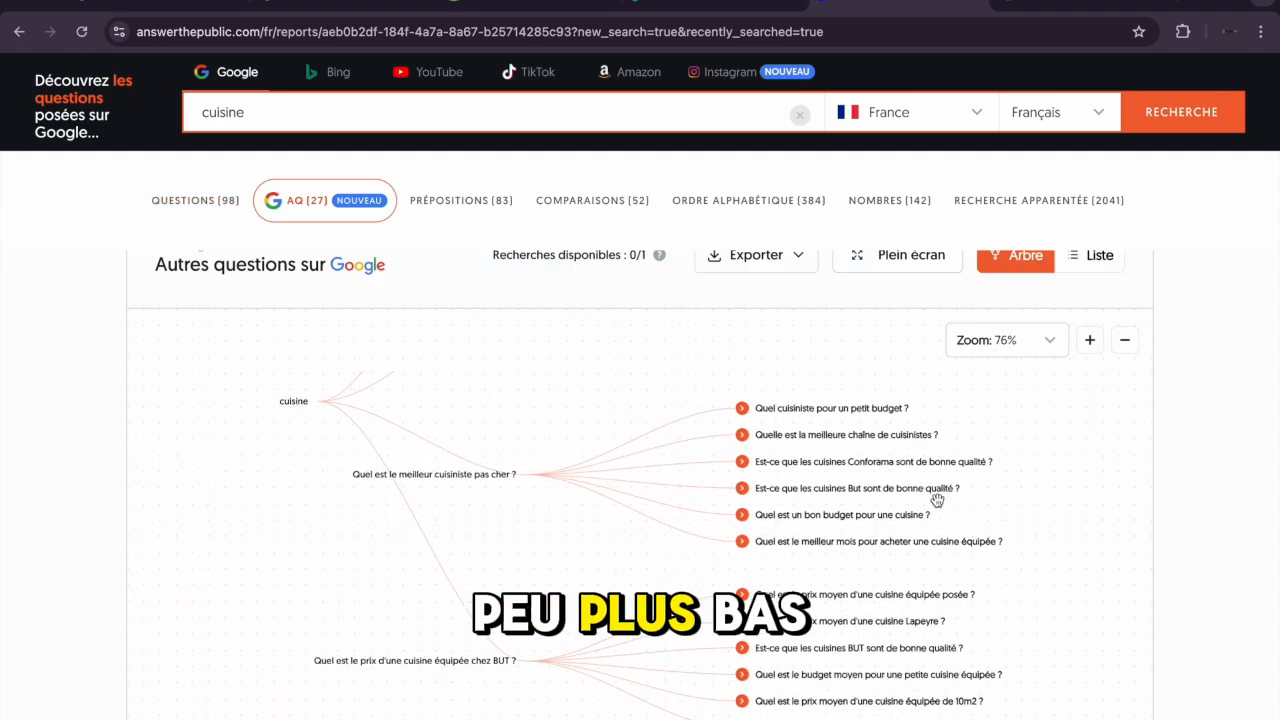
scroll(1218, 439, down, 10)
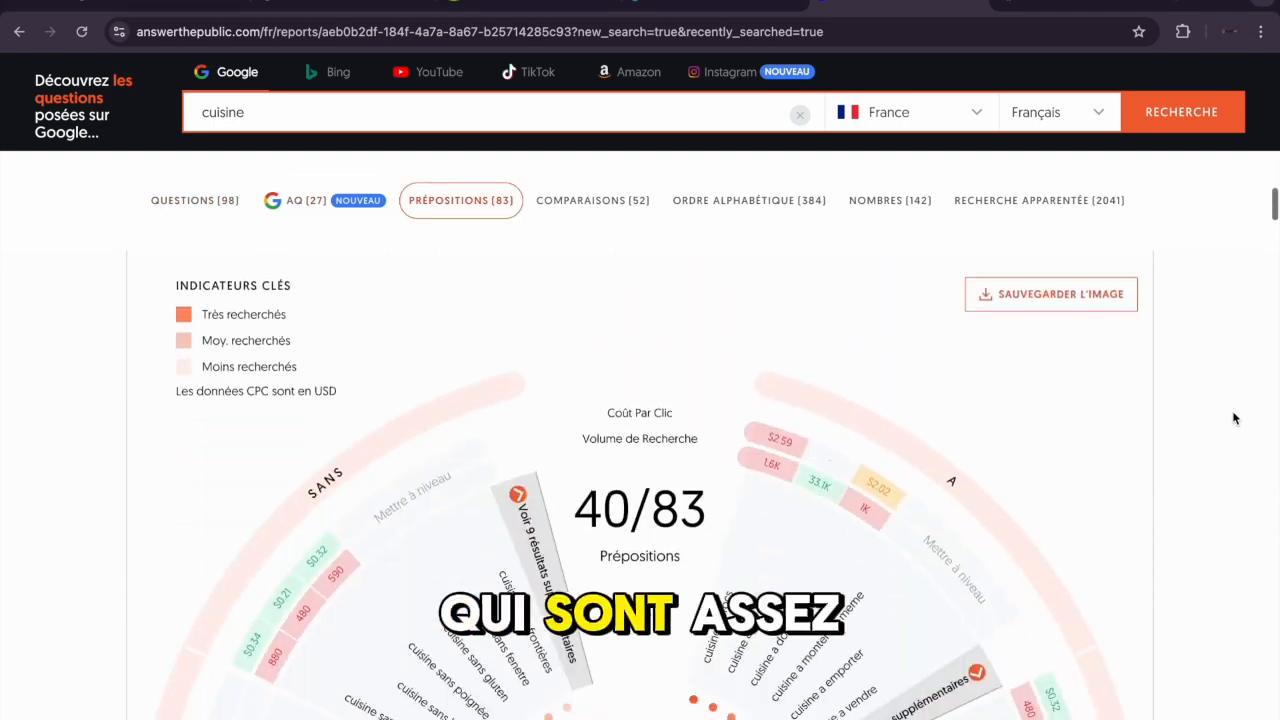
scroll(1235, 418, down, 5)
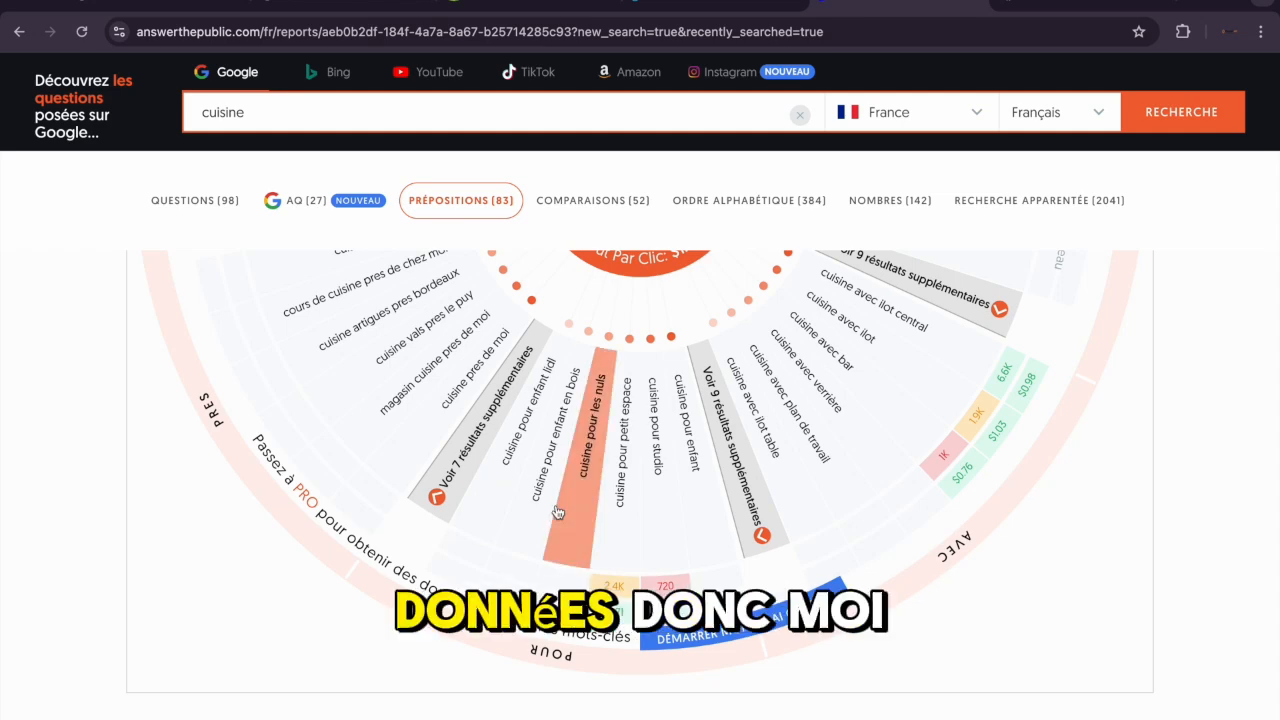
scroll(557, 512, up, 4)
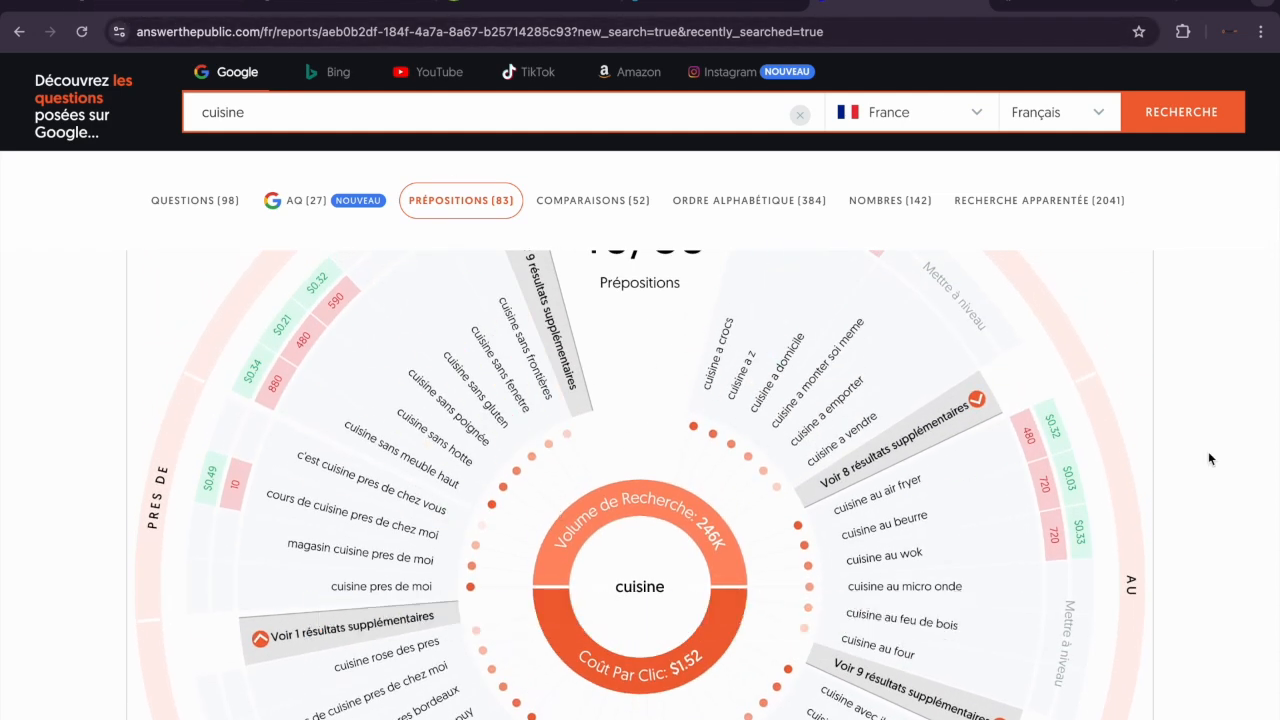
scroll(640, 485, down, 3)
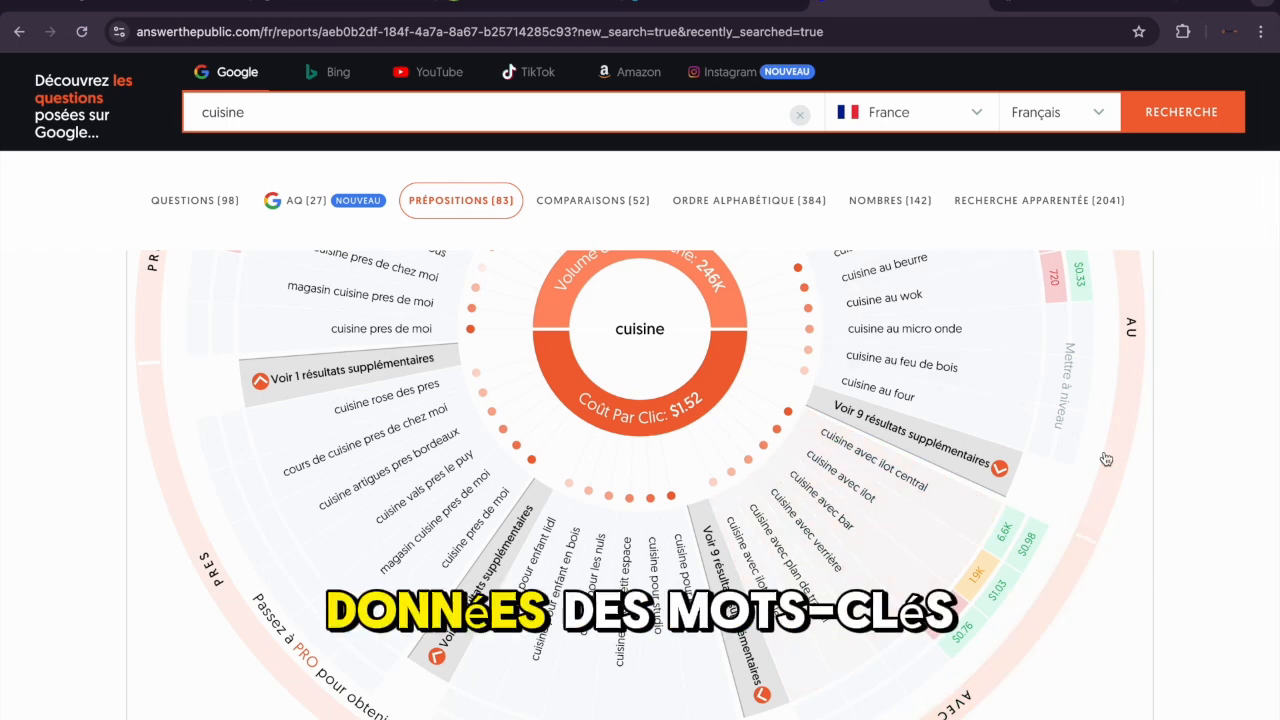
scroll(1266, 580, up, 3)
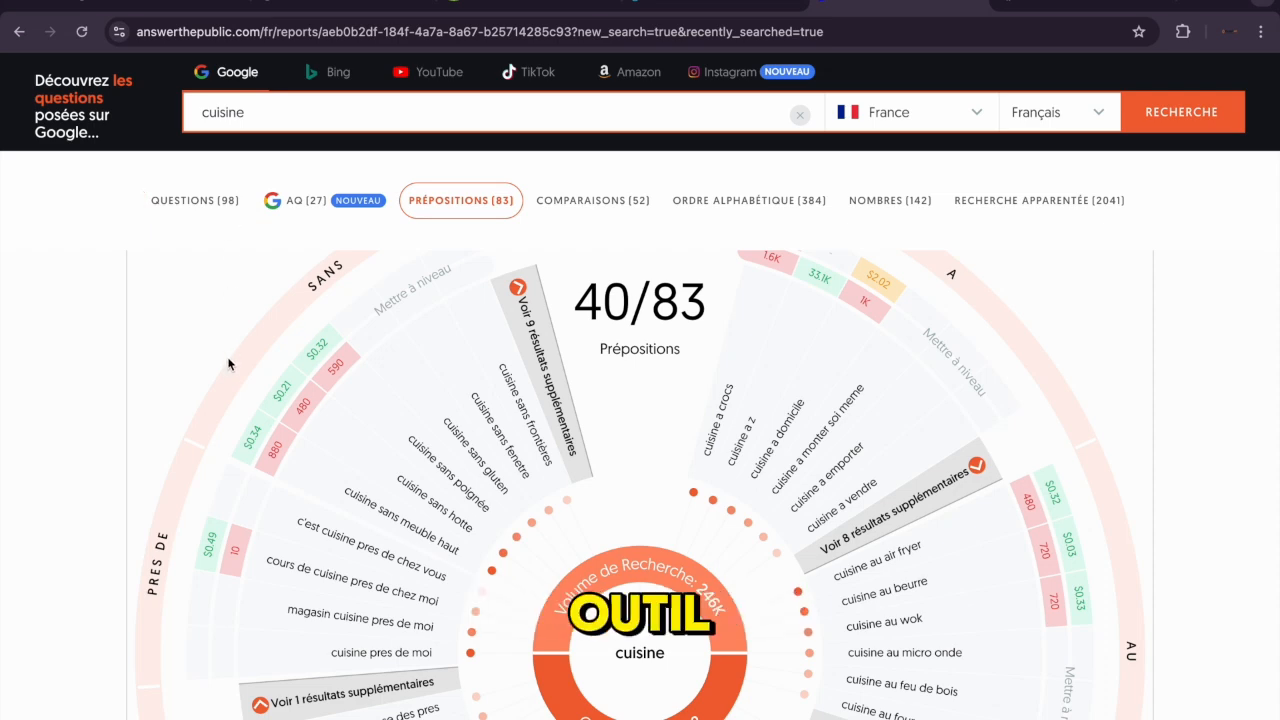
scroll(228, 363, up, 6)
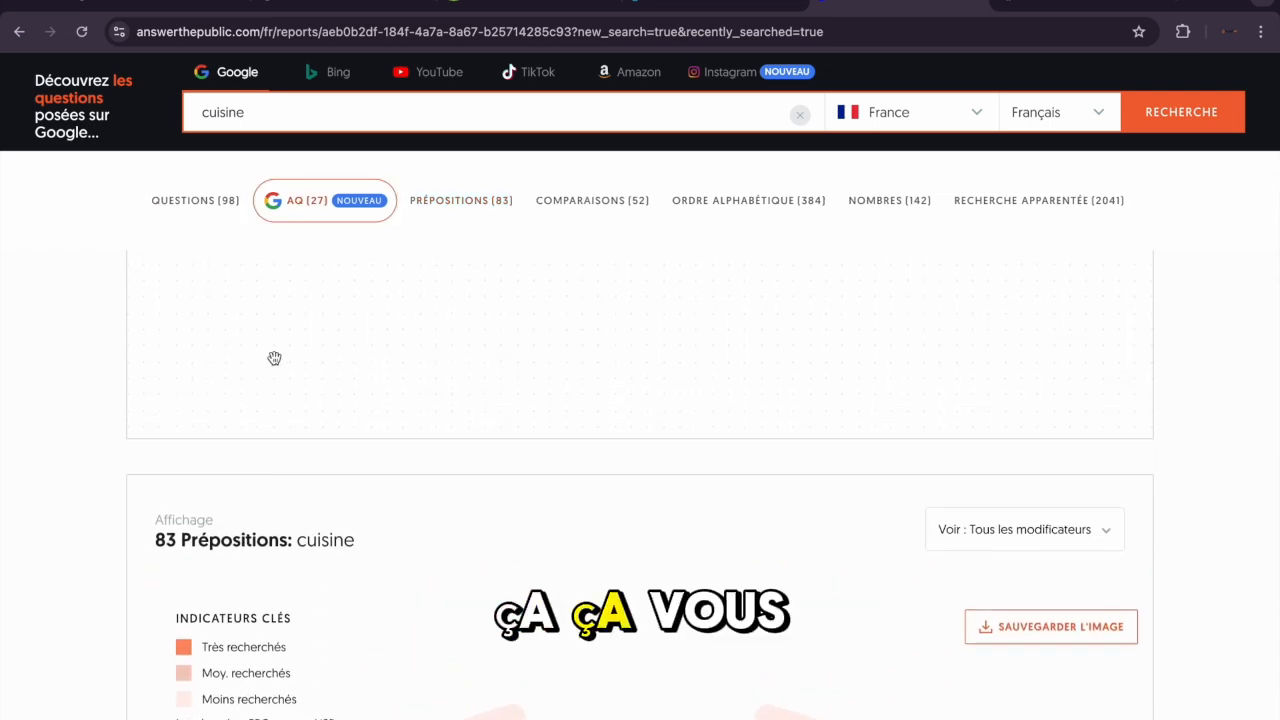
scroll(580, 511, up, 3)
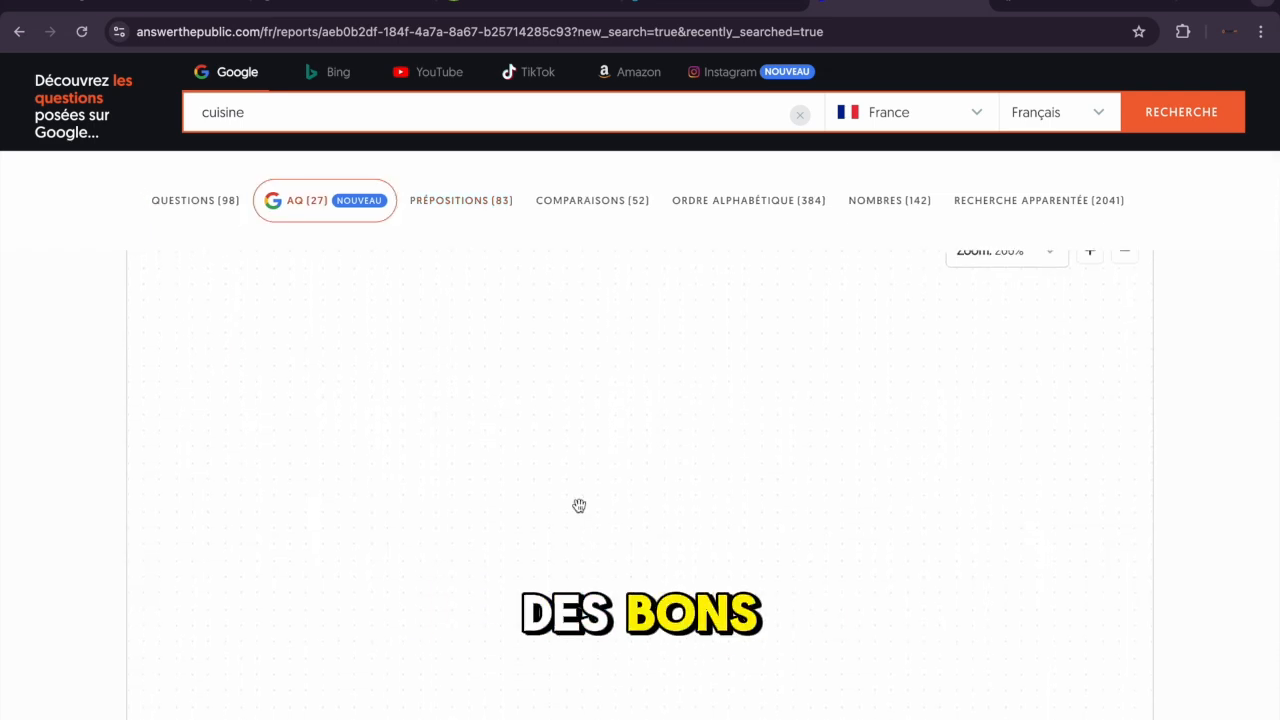
scroll(1277, 347, down, 8)
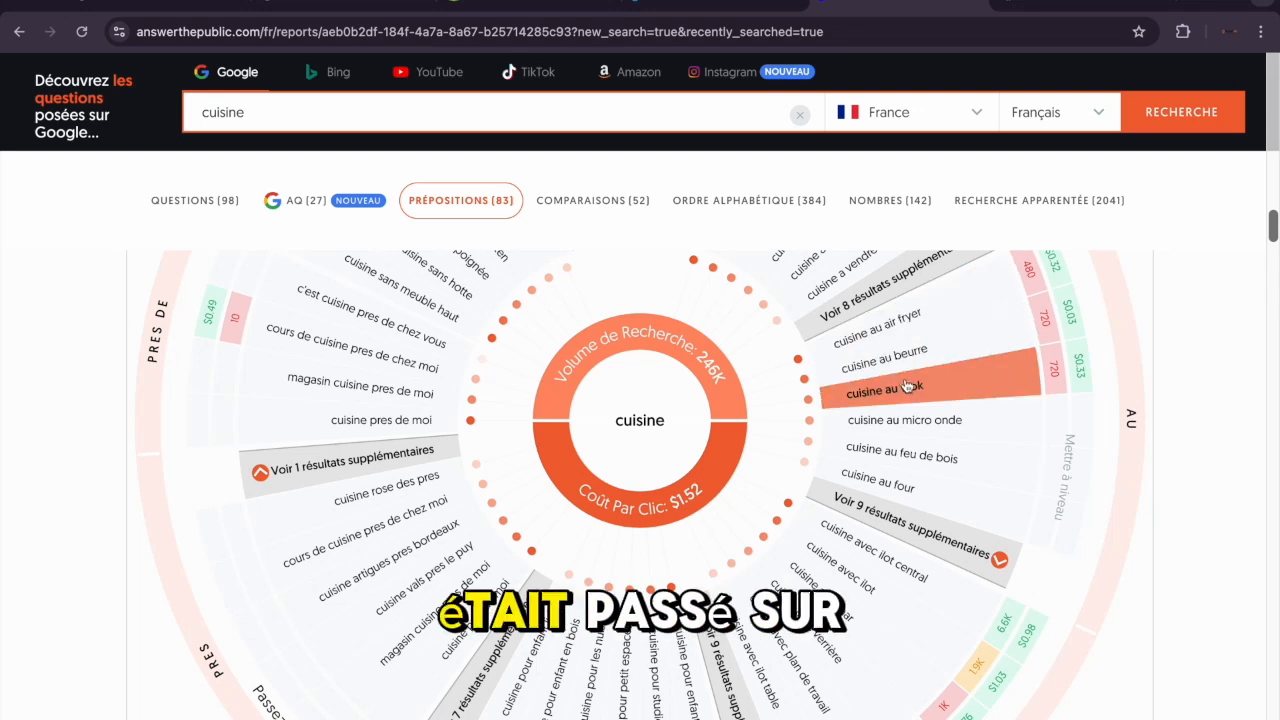
scroll(907, 428, up, 10)
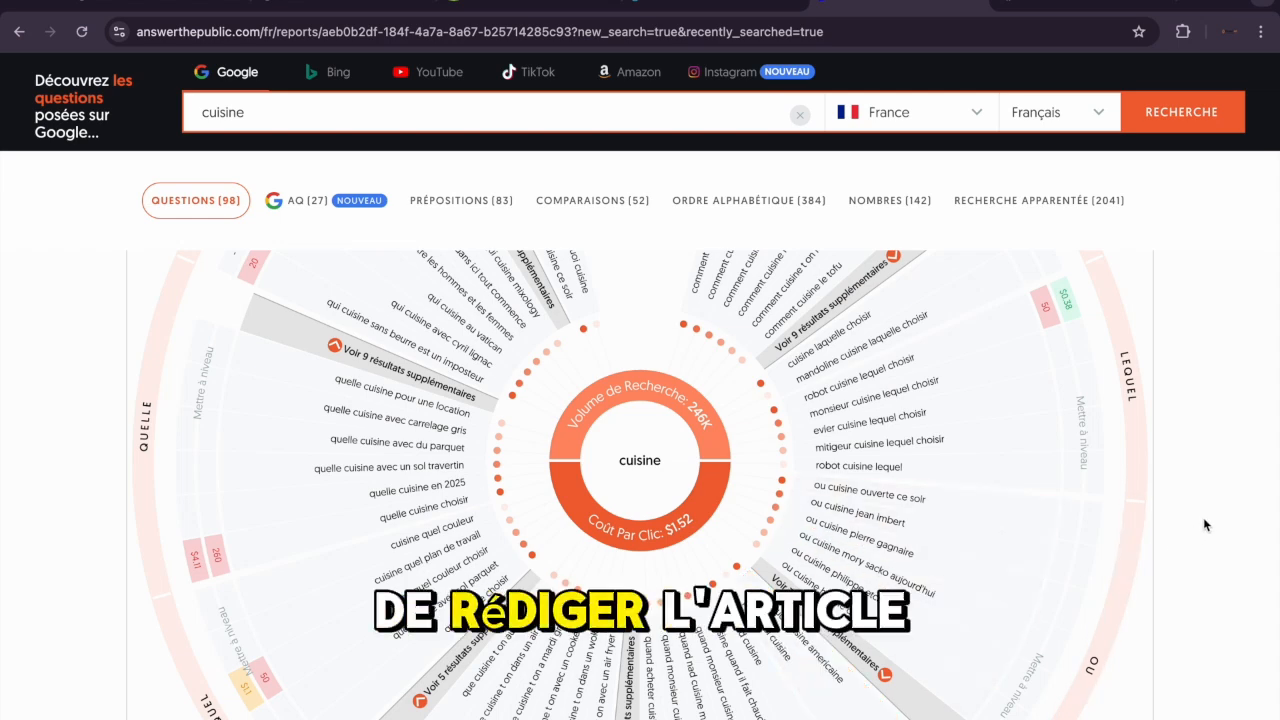
- Switch to the NoxTools member page and launch Semrush from the active resources
click(188, 4)
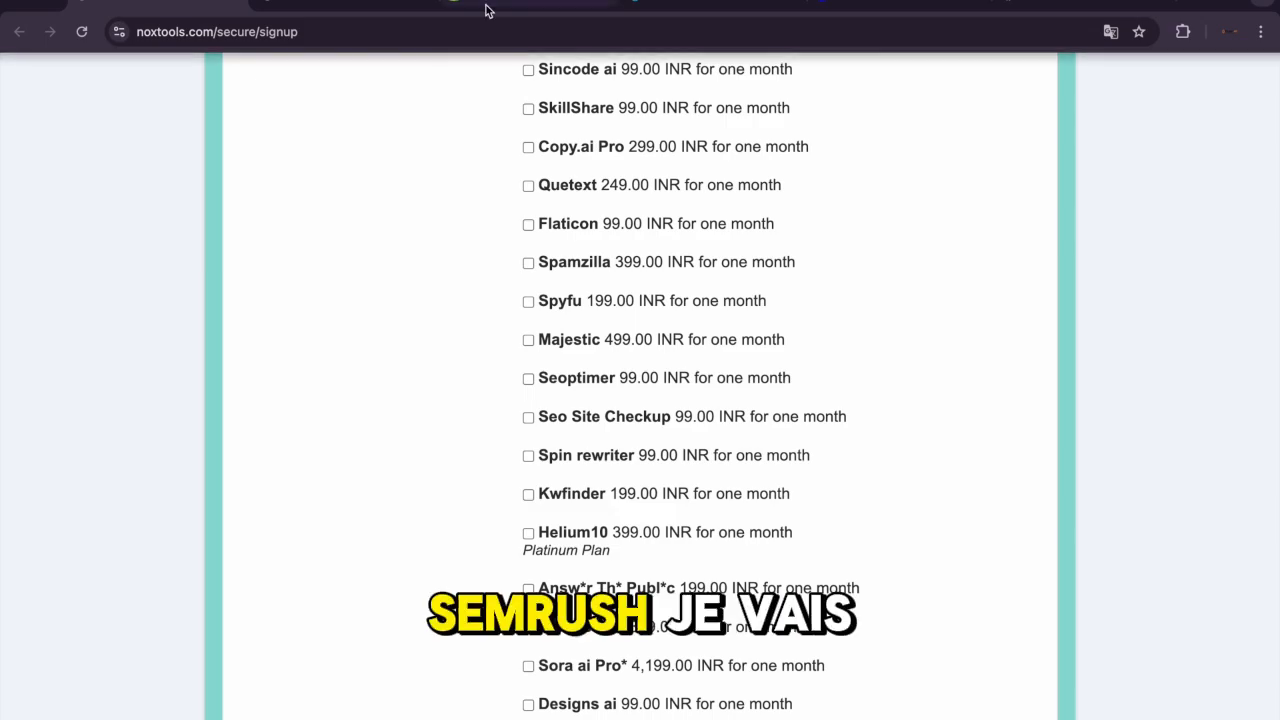
scroll(497, 446, up, 20)
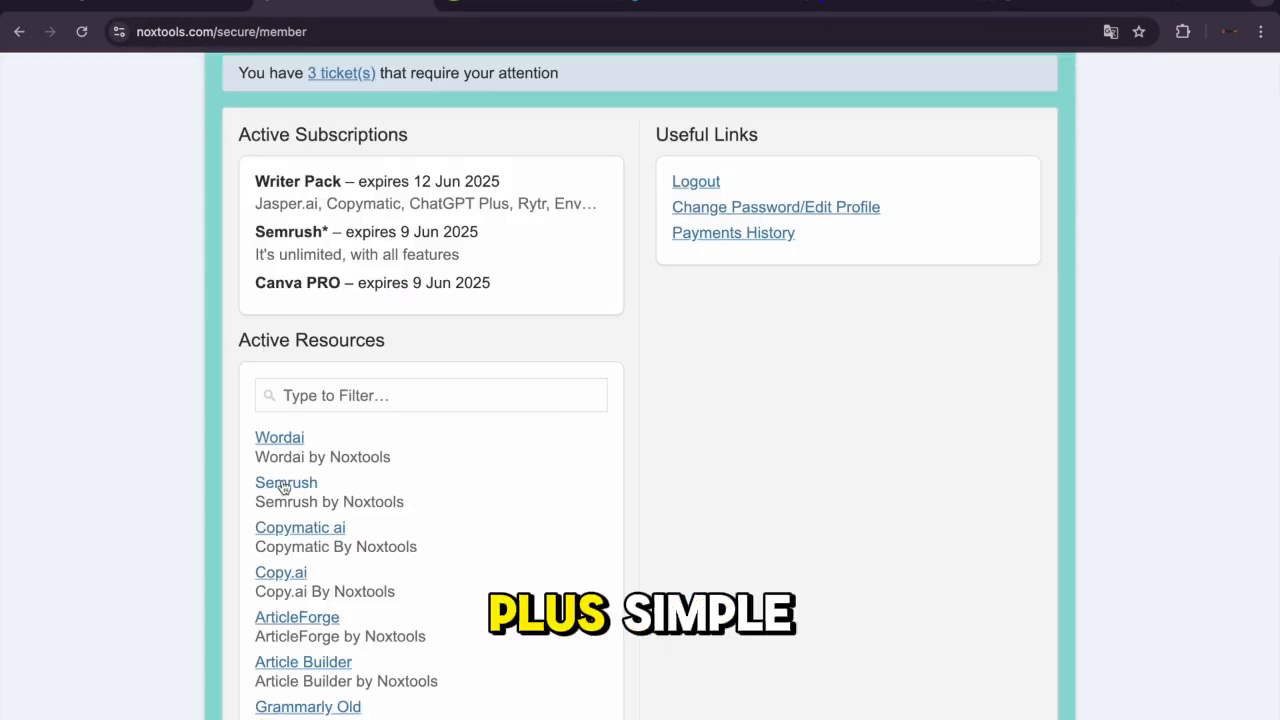
click(284, 484)
click(670, 391)
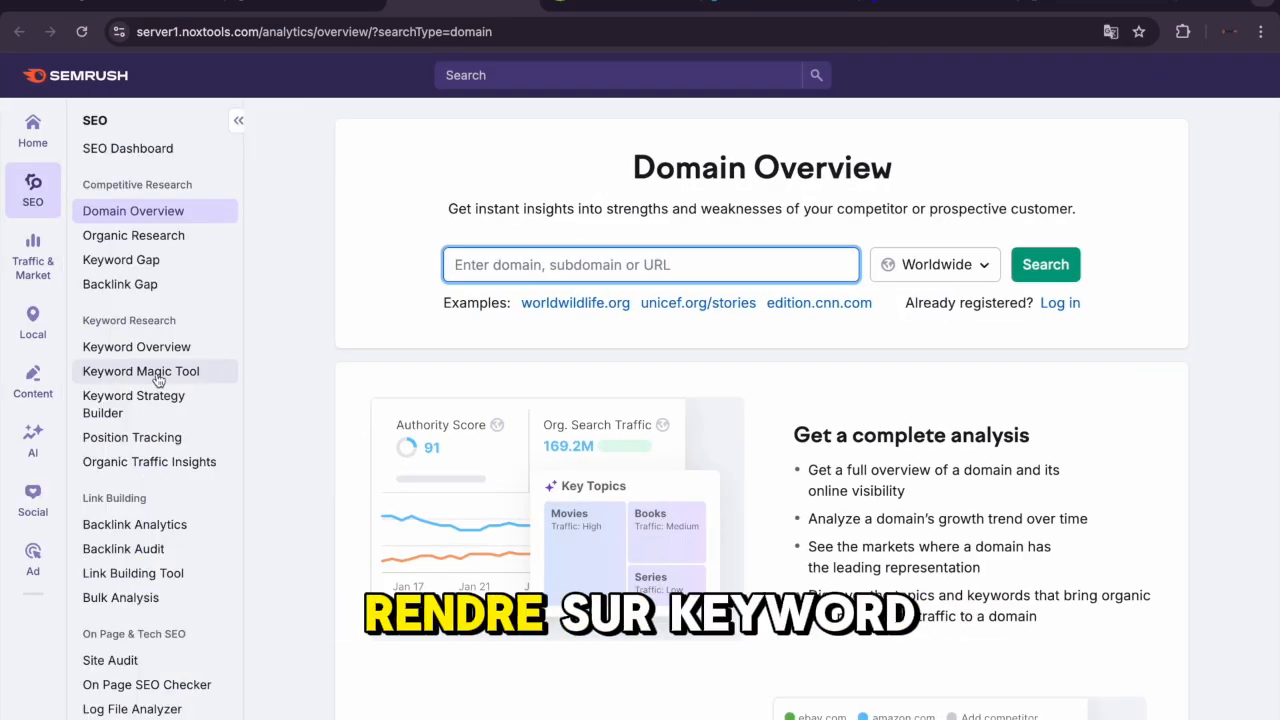
- Analyse the keyword "cuisine" for France with Semrush's Keyword Overview
click(158, 356)
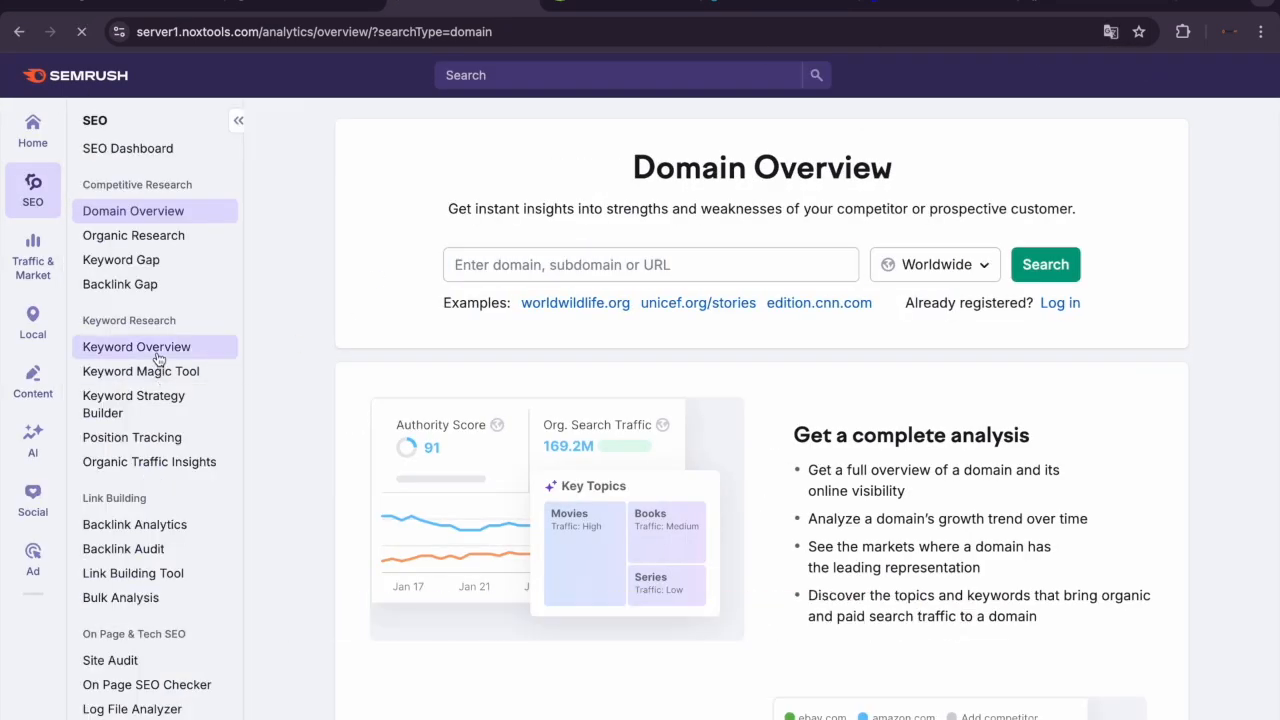
click(631, 306)
text(cusin)
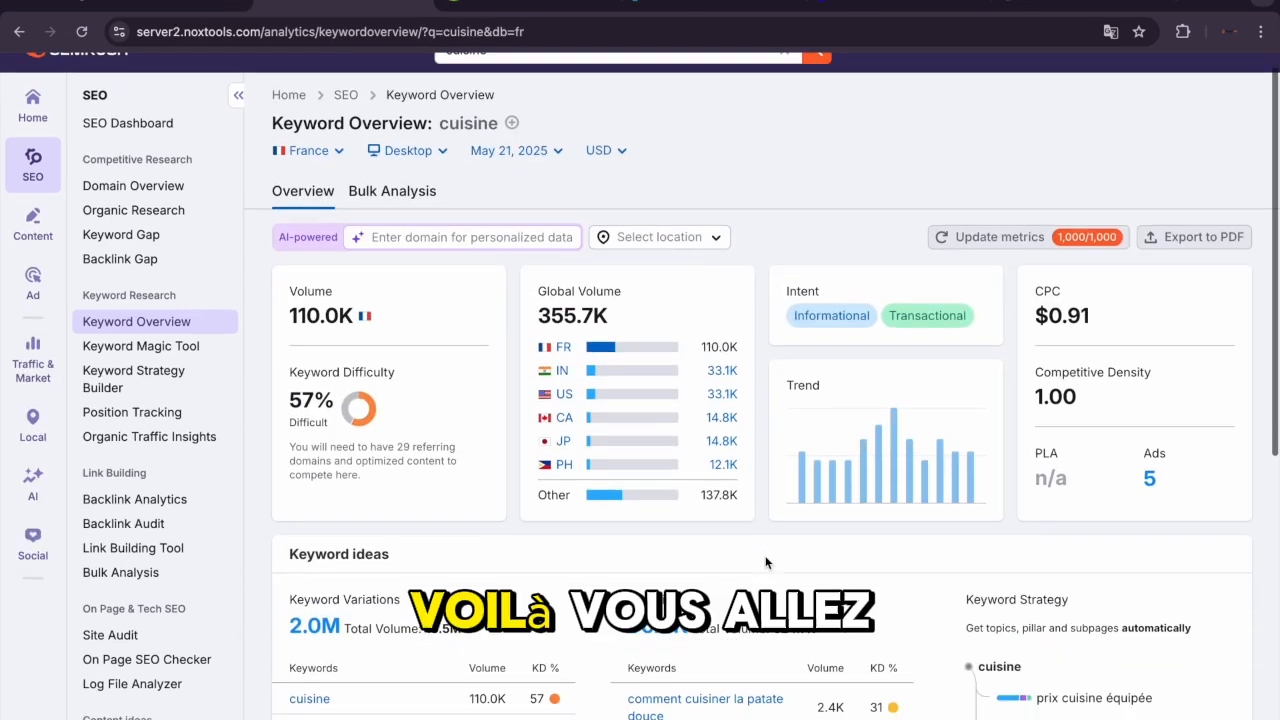
- Open the keyword variations for "cuisine" in the Keyword Magic Tool and list only questions, covering all keywords
scroll(388, 546, down, 3)
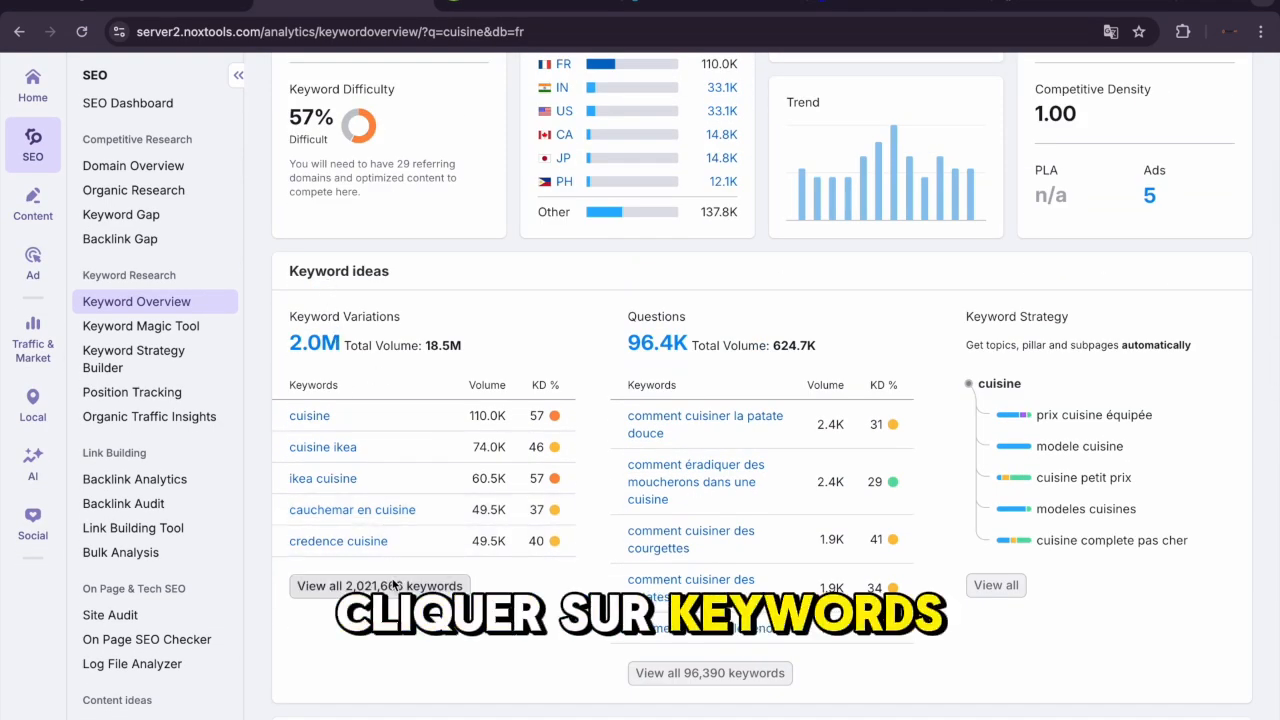
click(392, 592)
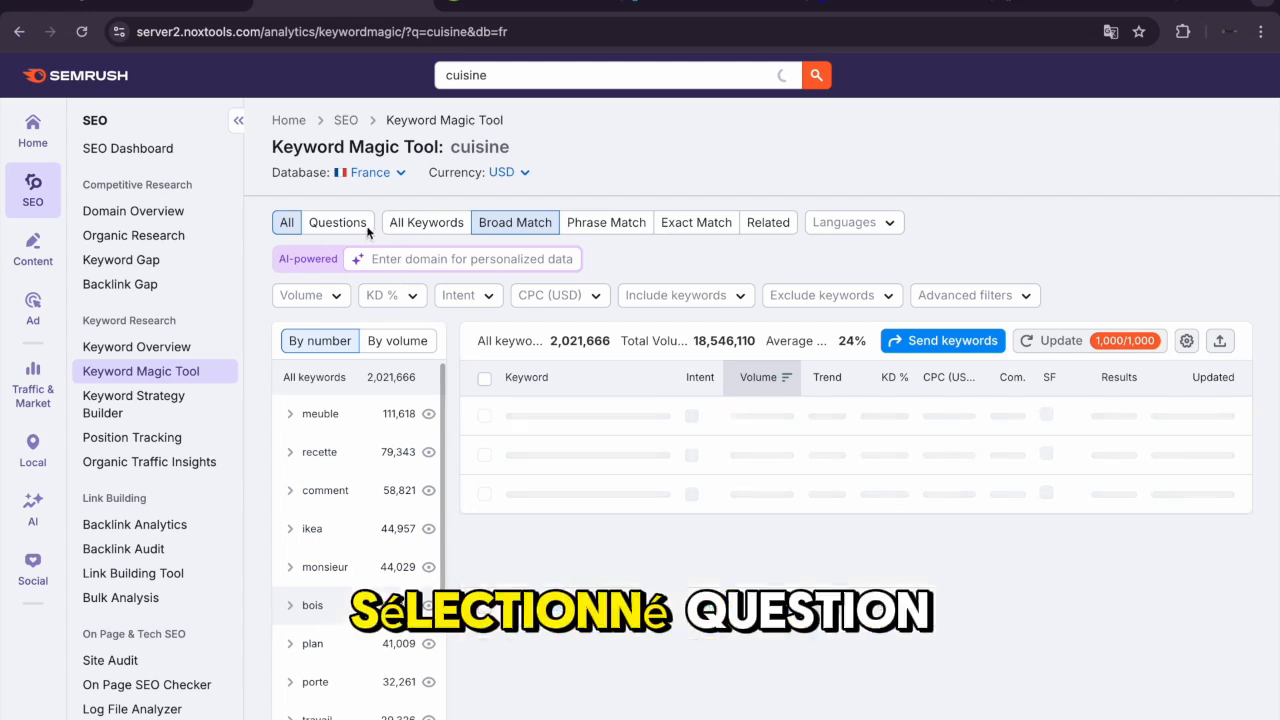
click(361, 224)
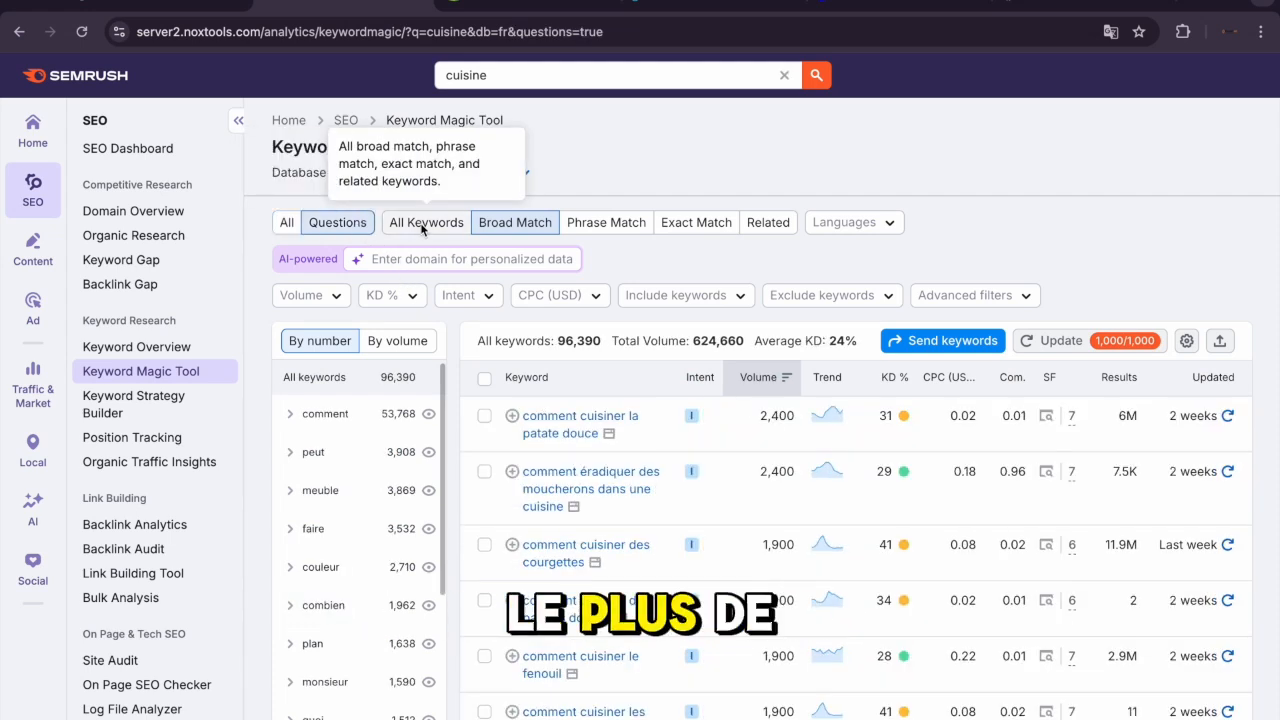
click(425, 224)
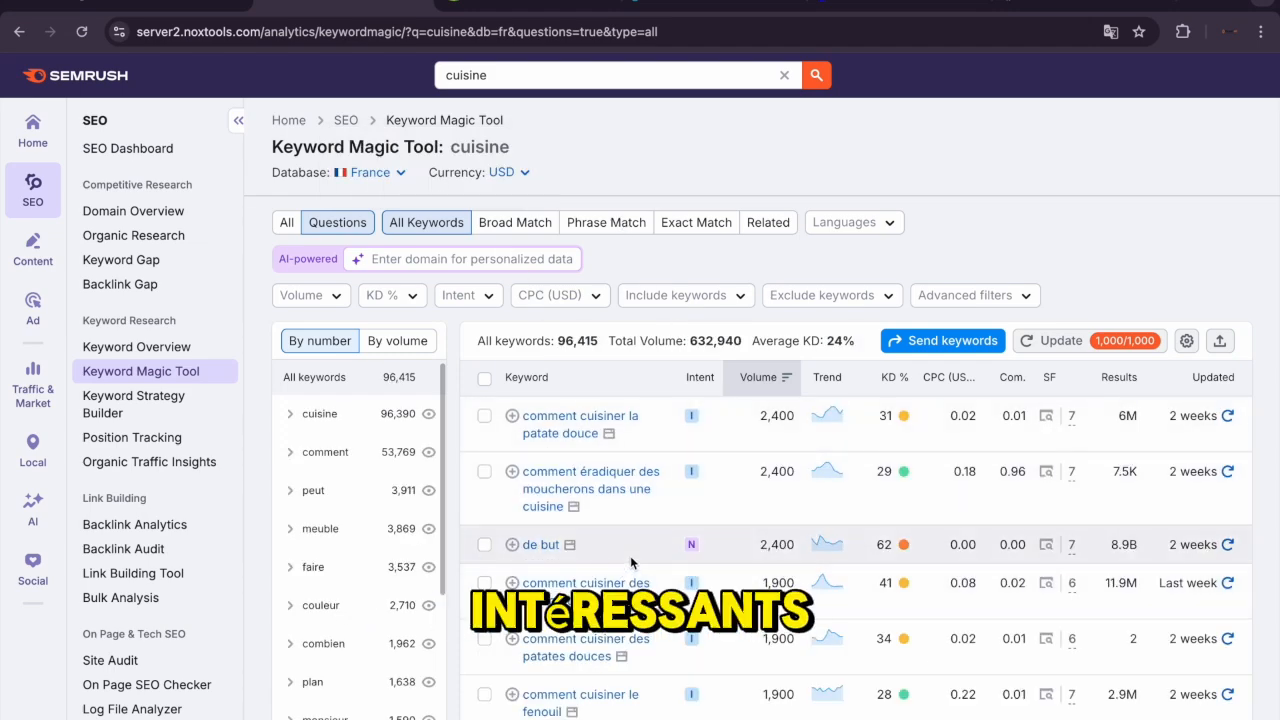
scroll(637, 521, down, 3)
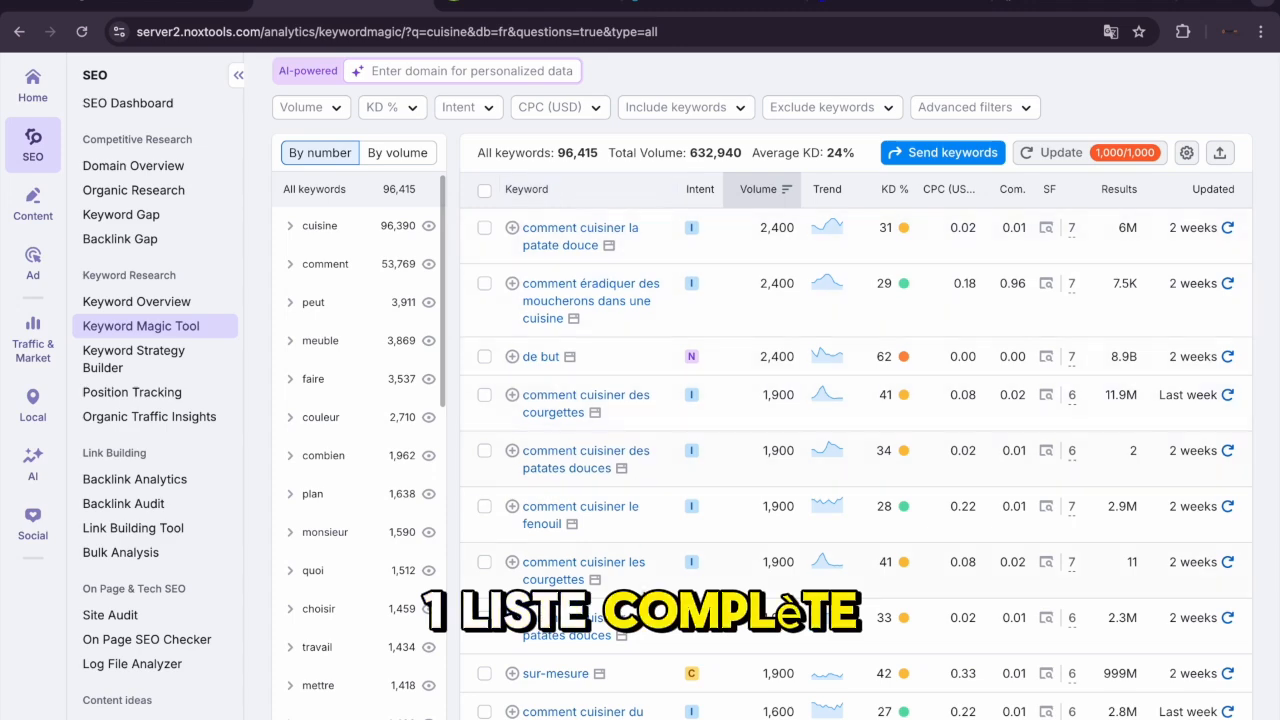
scroll(650, 646, down, 5)
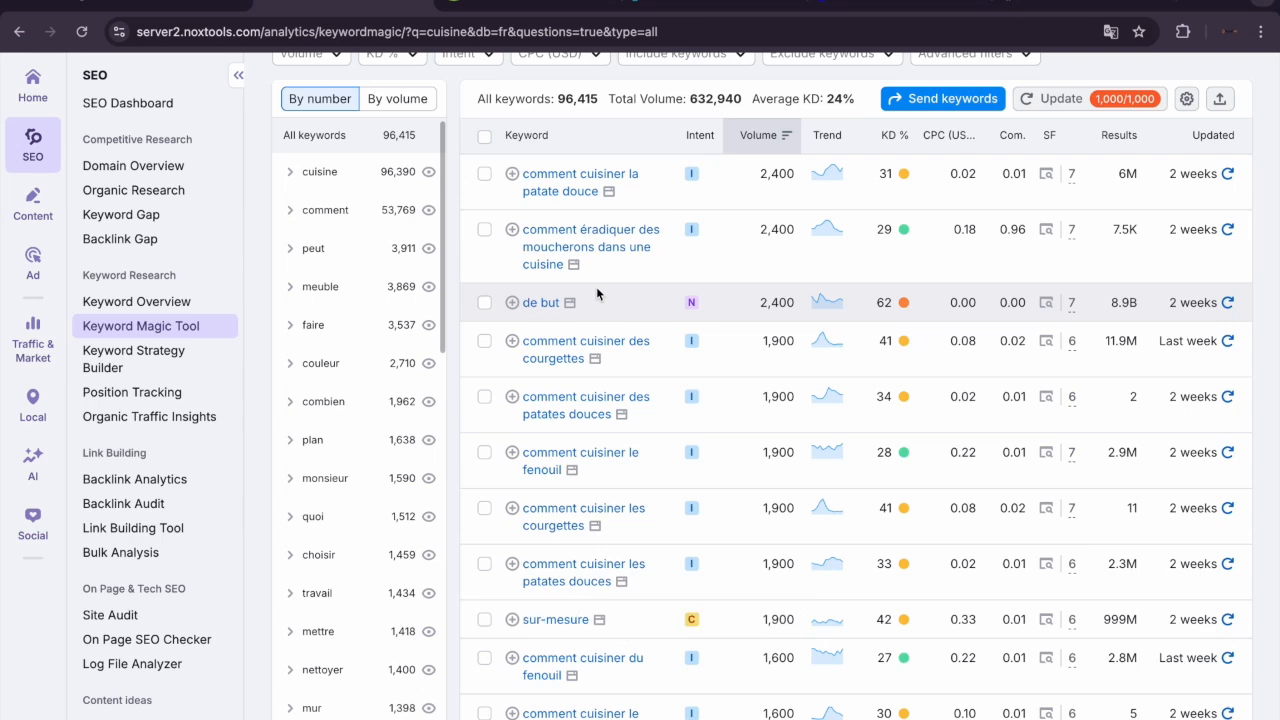
- Check the title field of the new Shopify blog article, and return to the Semrush keyword list
click(510, 3)
click(600, 198)
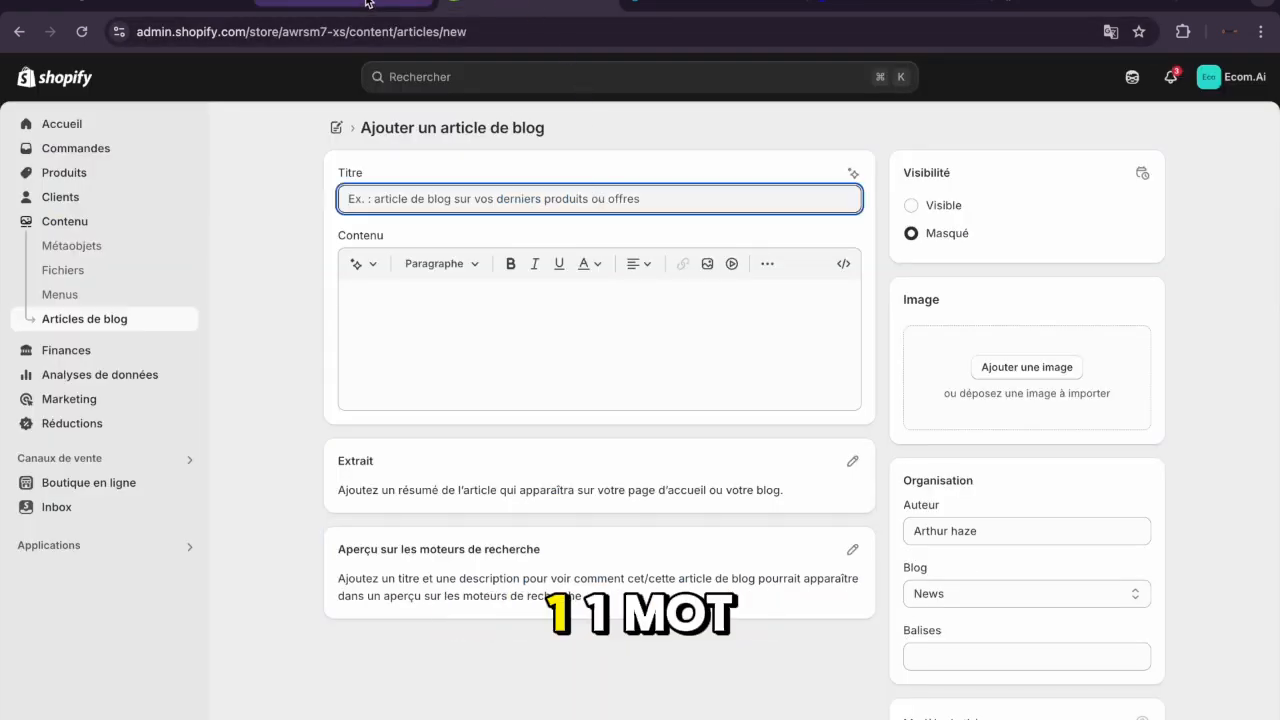
click(370, 5)
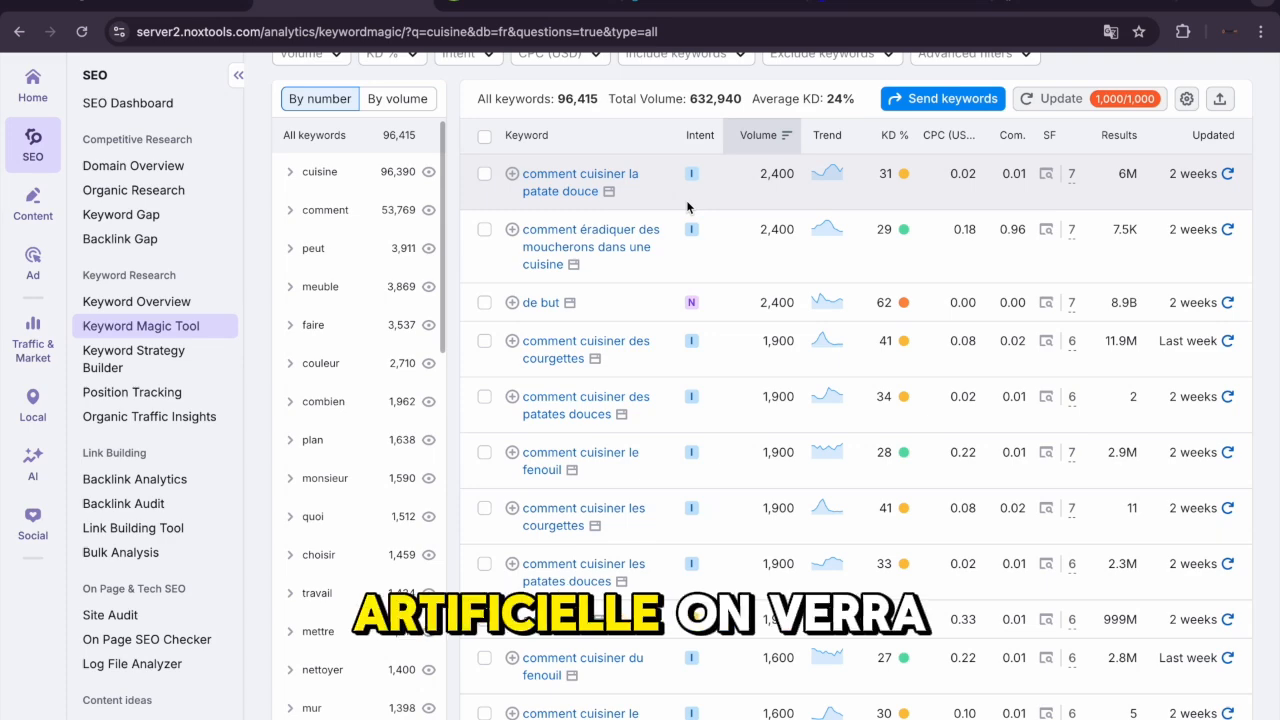
- Compare the difficulty of the question keywords and copy the easy-to-rank keyword "comment cuisiner du fenouil"
scroll(687, 207, up, 2)
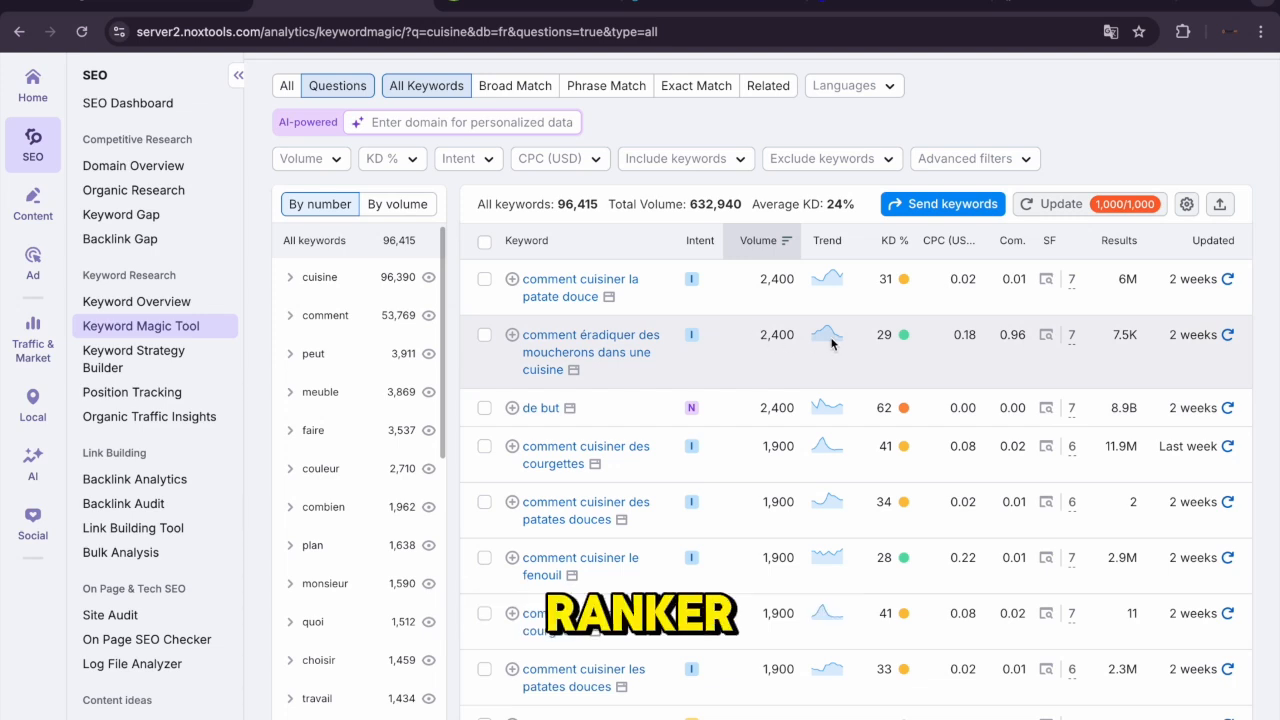
mouse_move(897, 414)
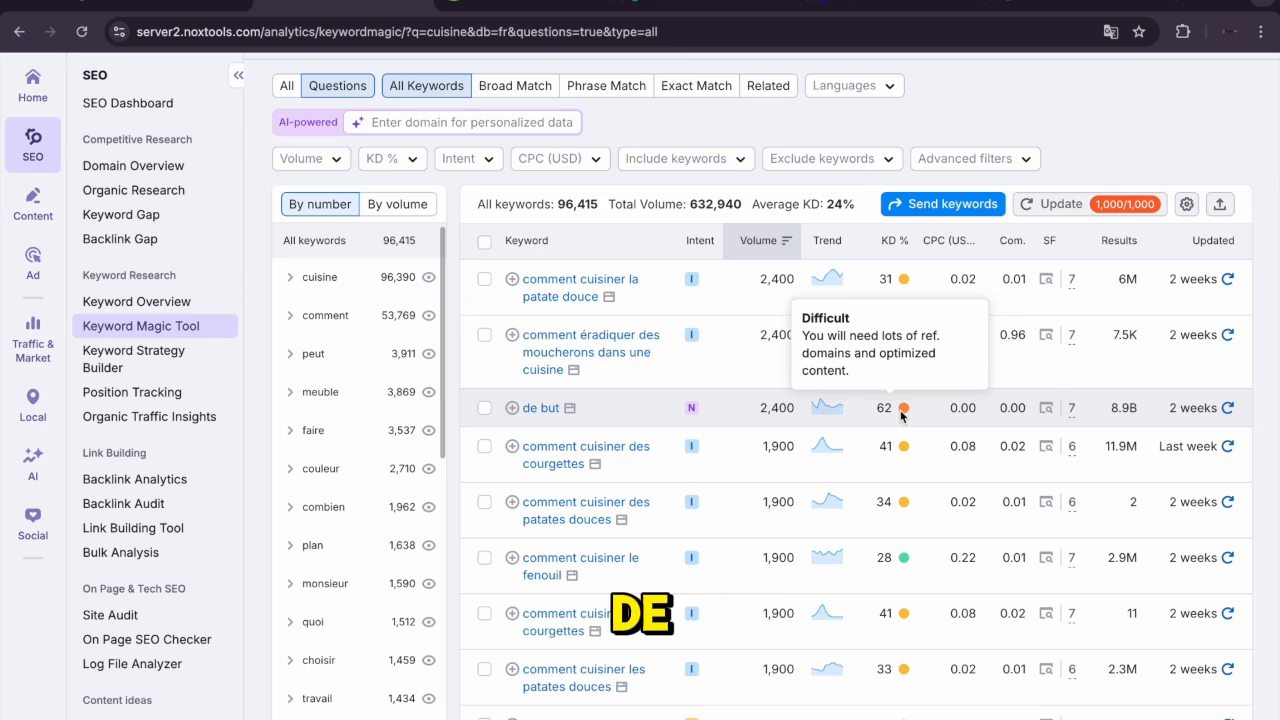
scroll(900, 410, down, 4)
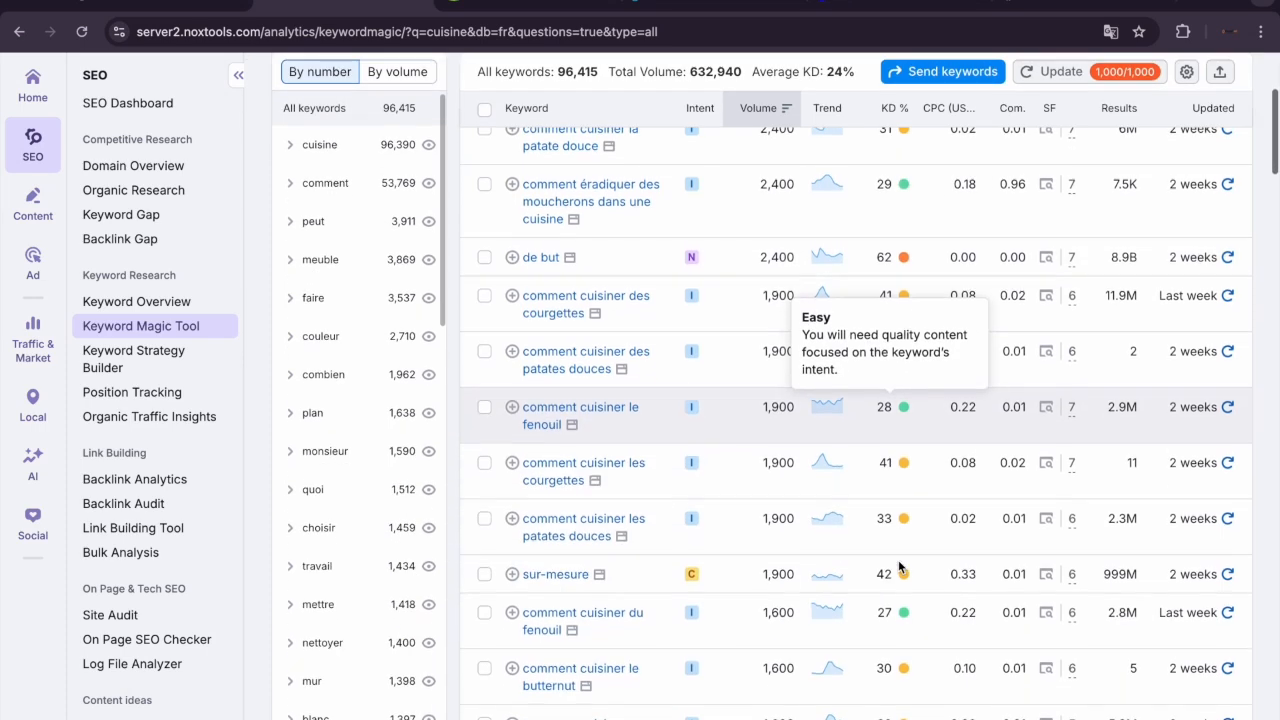
scroll(898, 566, down, 3)
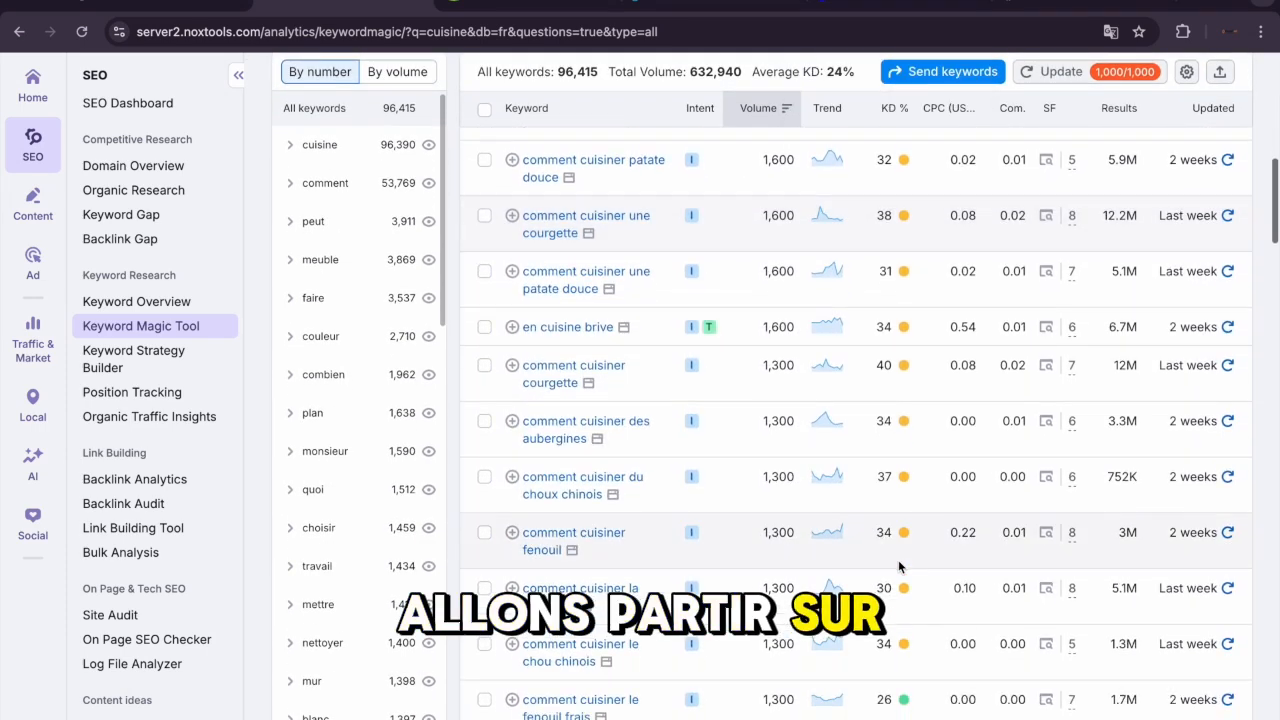
scroll(747, 362, up, 3)
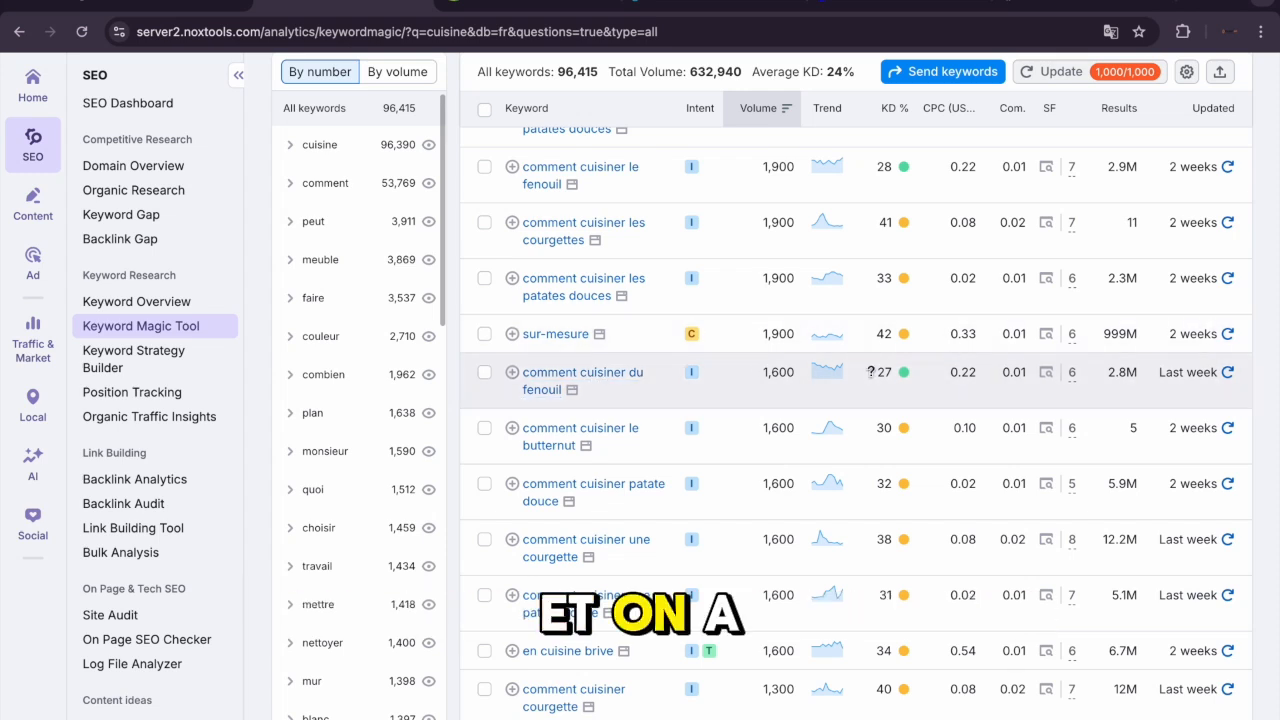
mouse_move(883, 378)
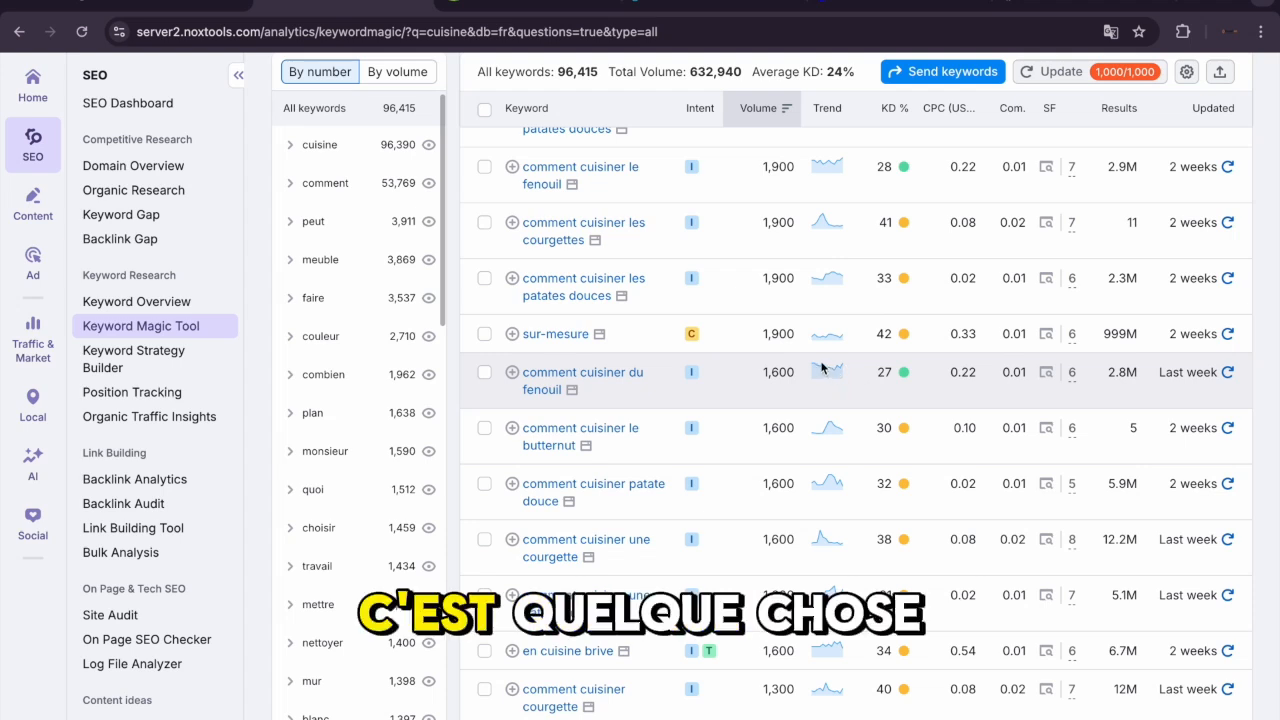
drag(522, 372, 564, 396)
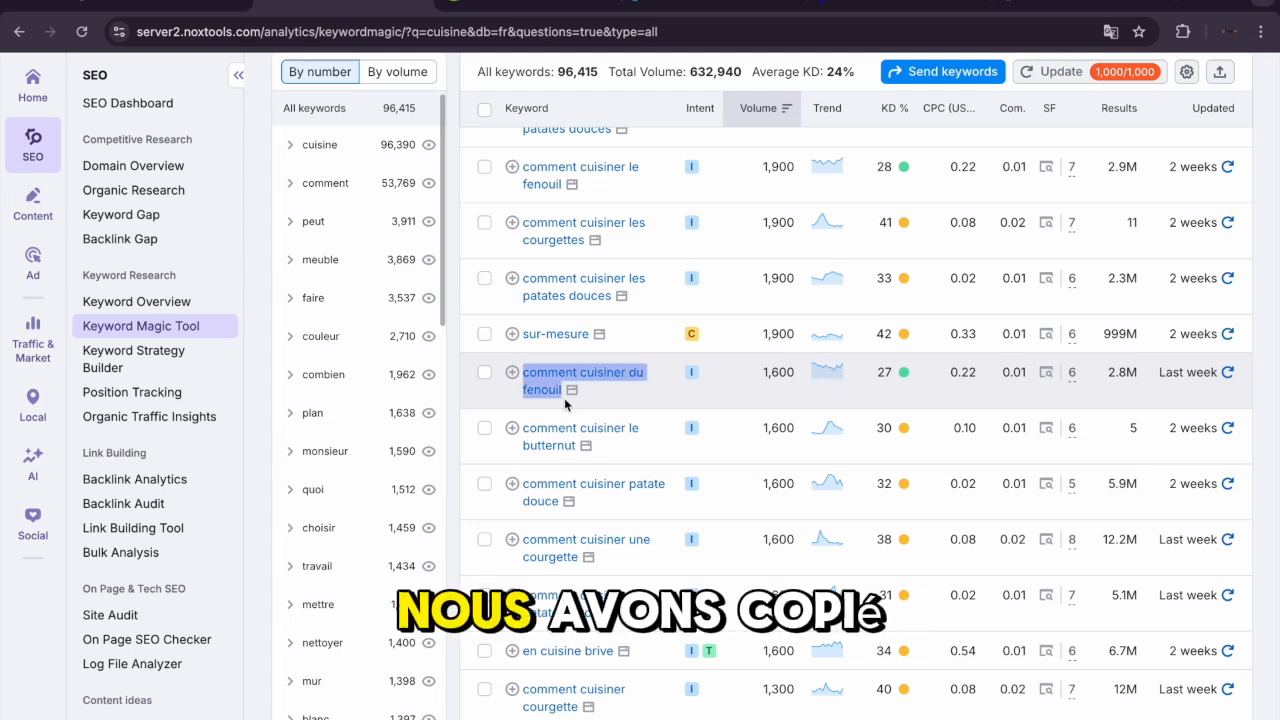
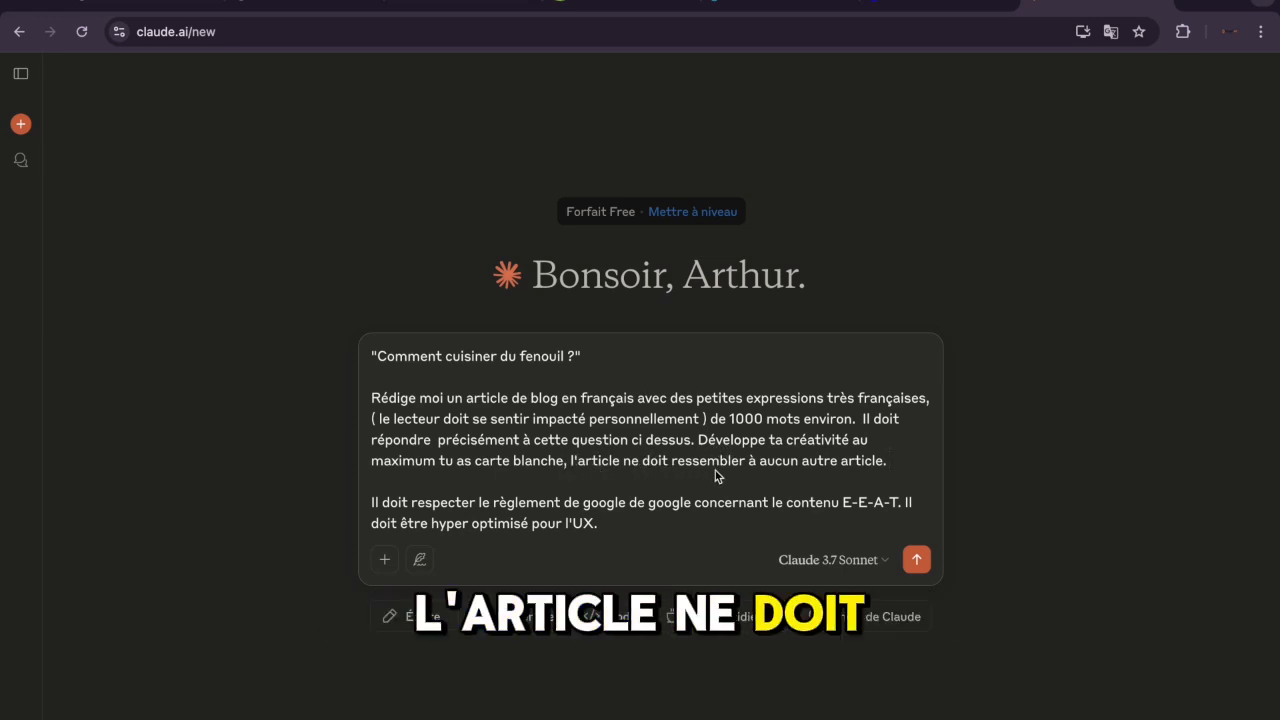
- Complete the Claude article prompt with "présent sur le web" and the main keyword "Comment cuisiner du fenouil", and submit it
click(882, 462)
text(présent sur le web)
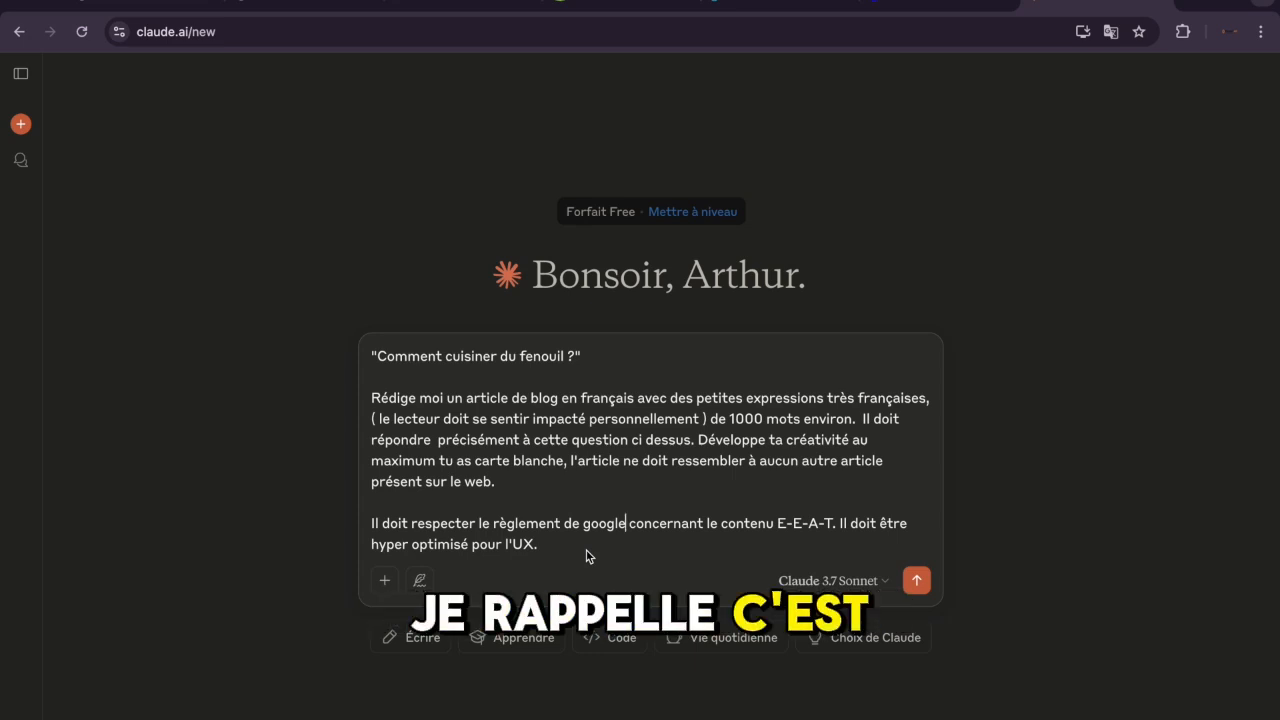
key(ctrl+v)
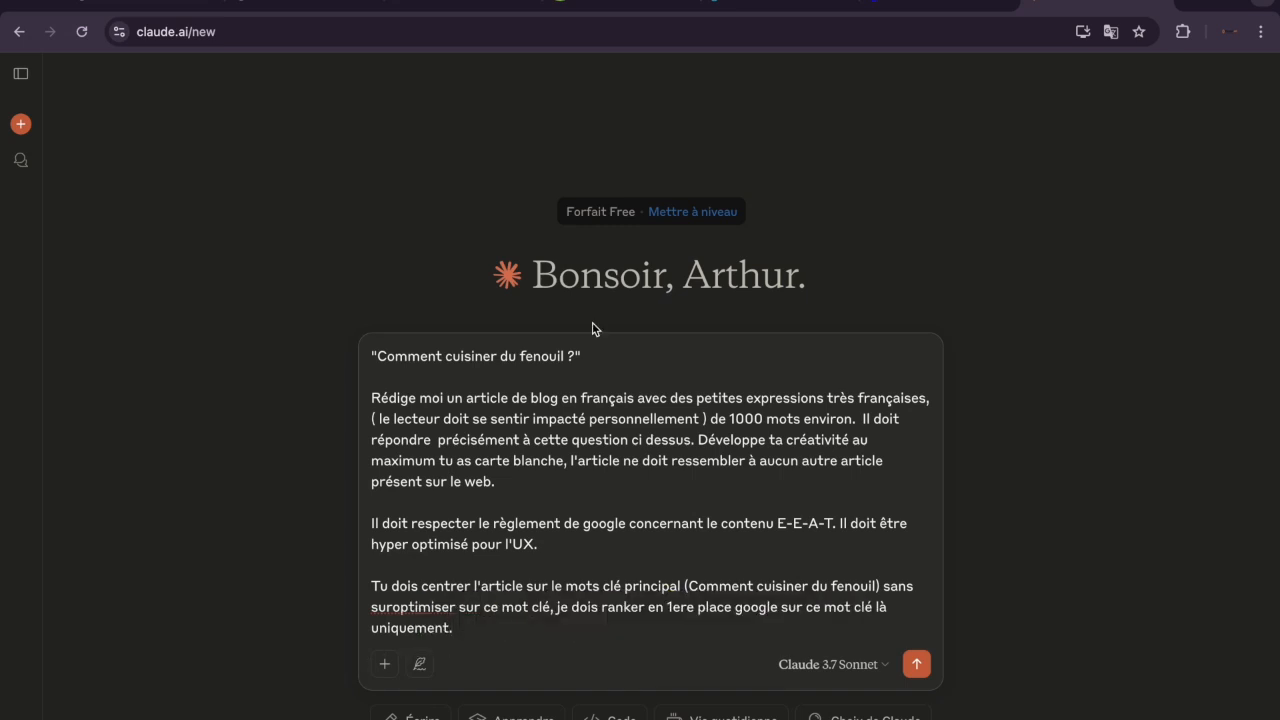
key(Return)
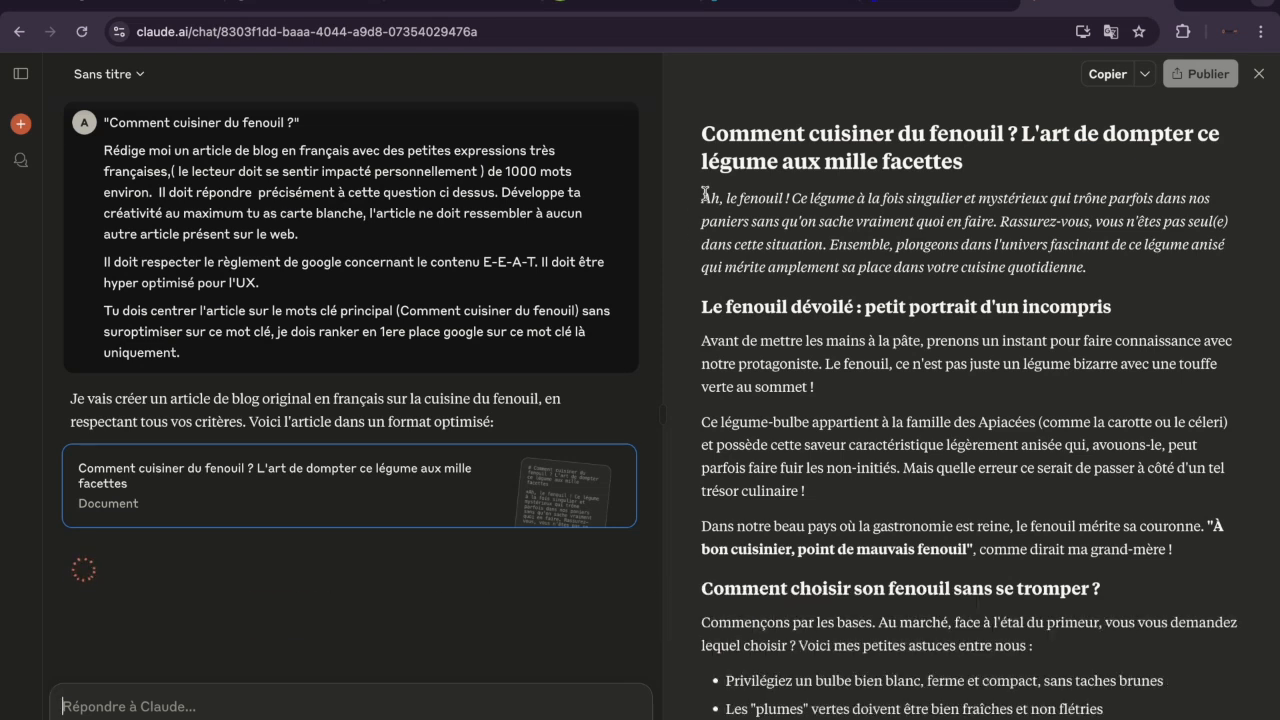
- Review the generated fennel article in Claude's document view, from its title through its sections
scroll(705, 193, down, 2)
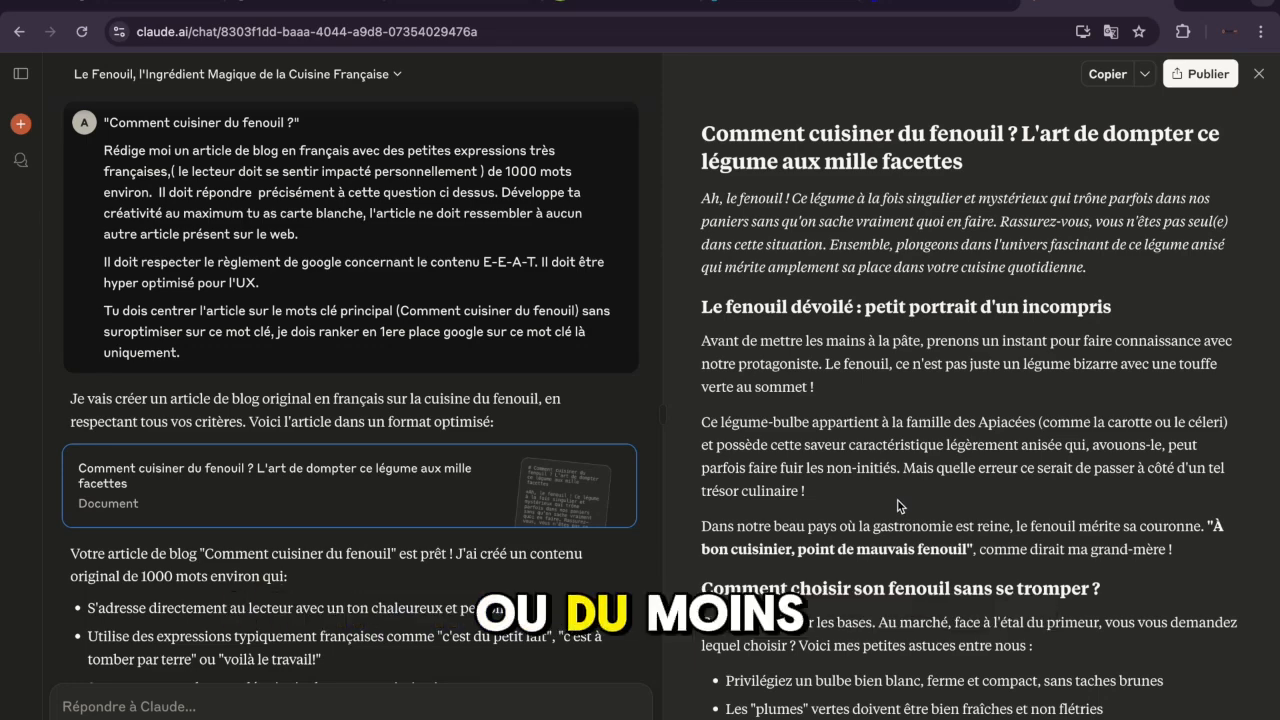
drag(700, 130, 1100, 715)
click(1000, 350)
scroll(1000, 350, up, 4)
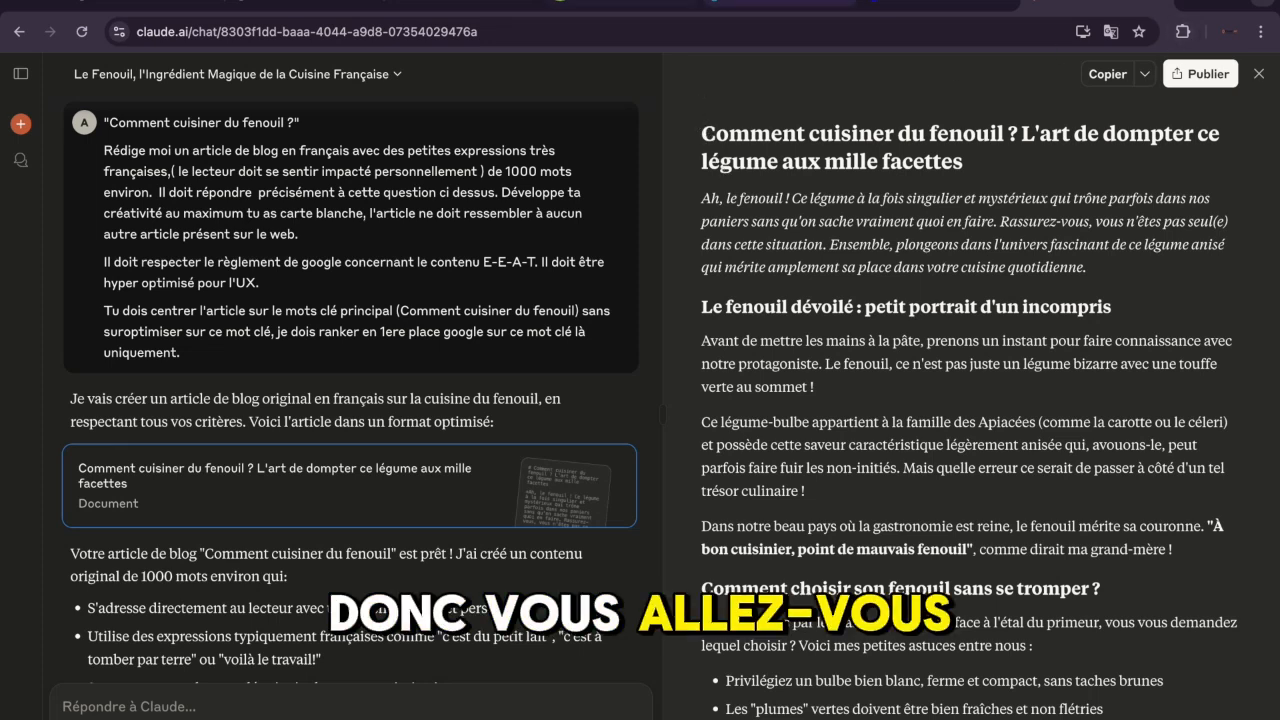
- Switch to SERPmantics and create a French (France) optimisation guide for the query "comment cuisiner du fenouil"
click(770, 5)
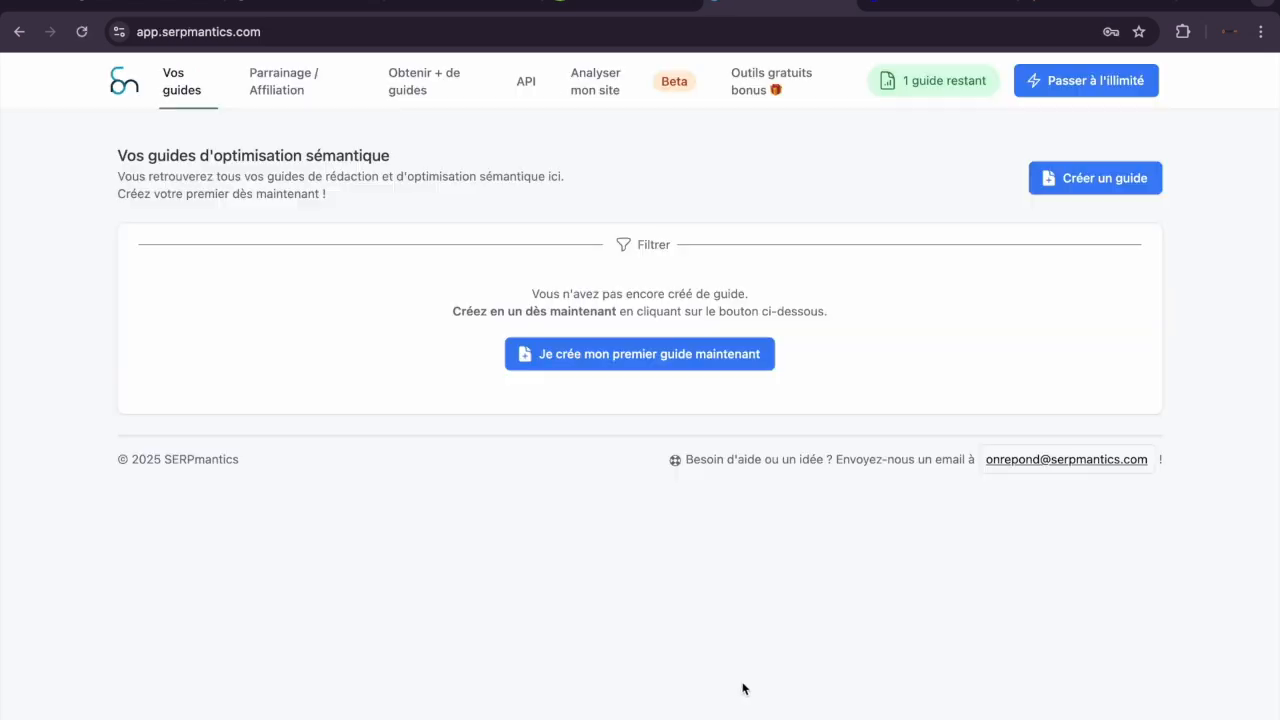
click(1094, 181)
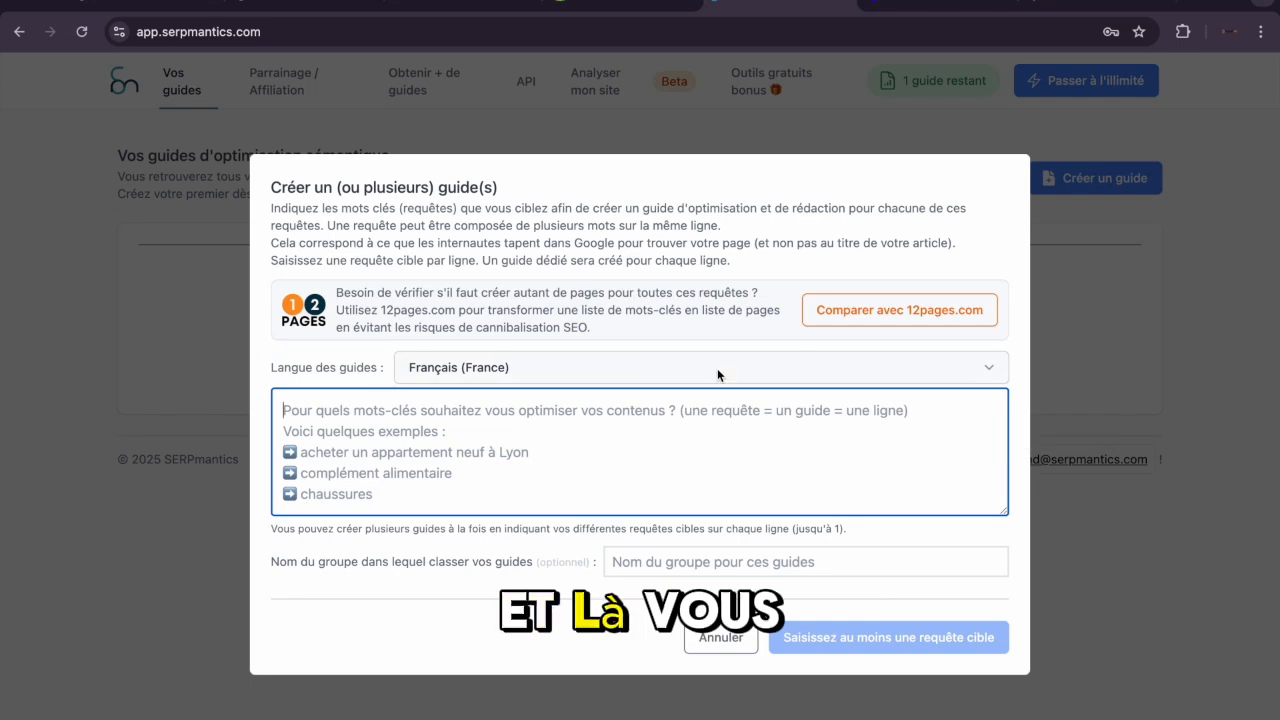
click(622, 10)
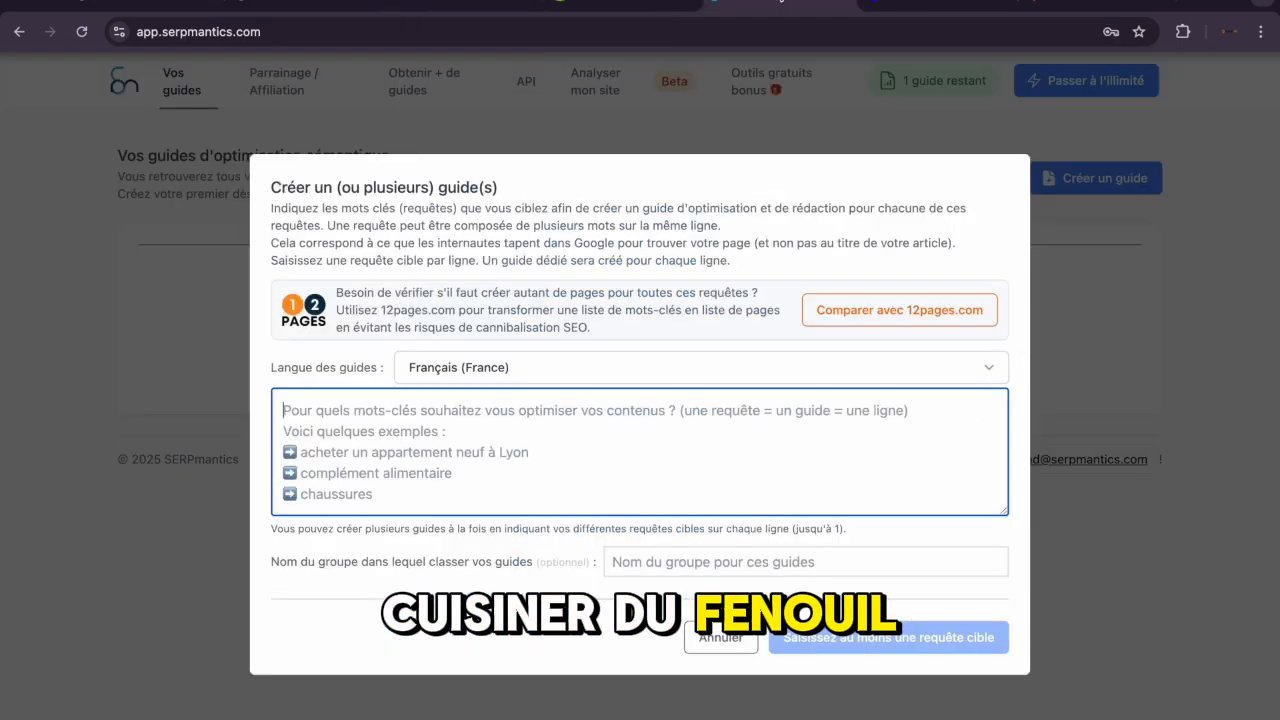
text(comment cuisiner du fenouil)
click(914, 631)
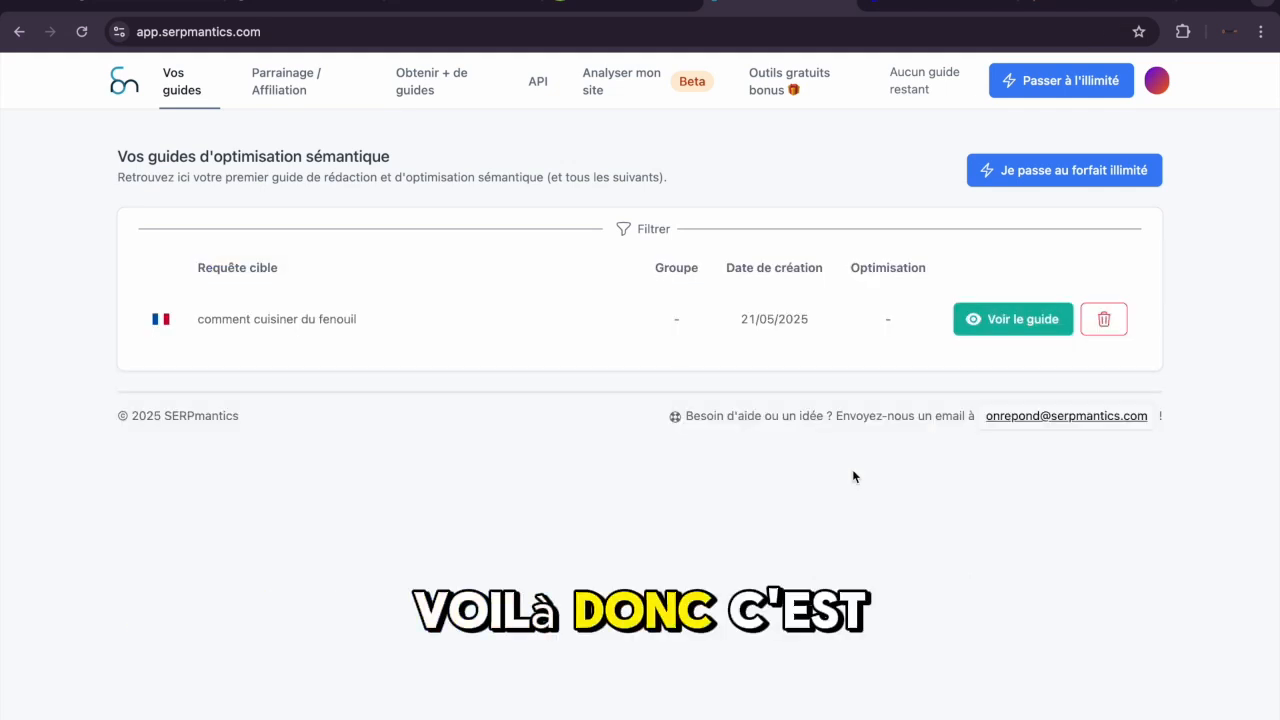
- Open the "comment cuisiner du fenouil" guide and paste the article copied from Claude into its editor
click(1010, 330)
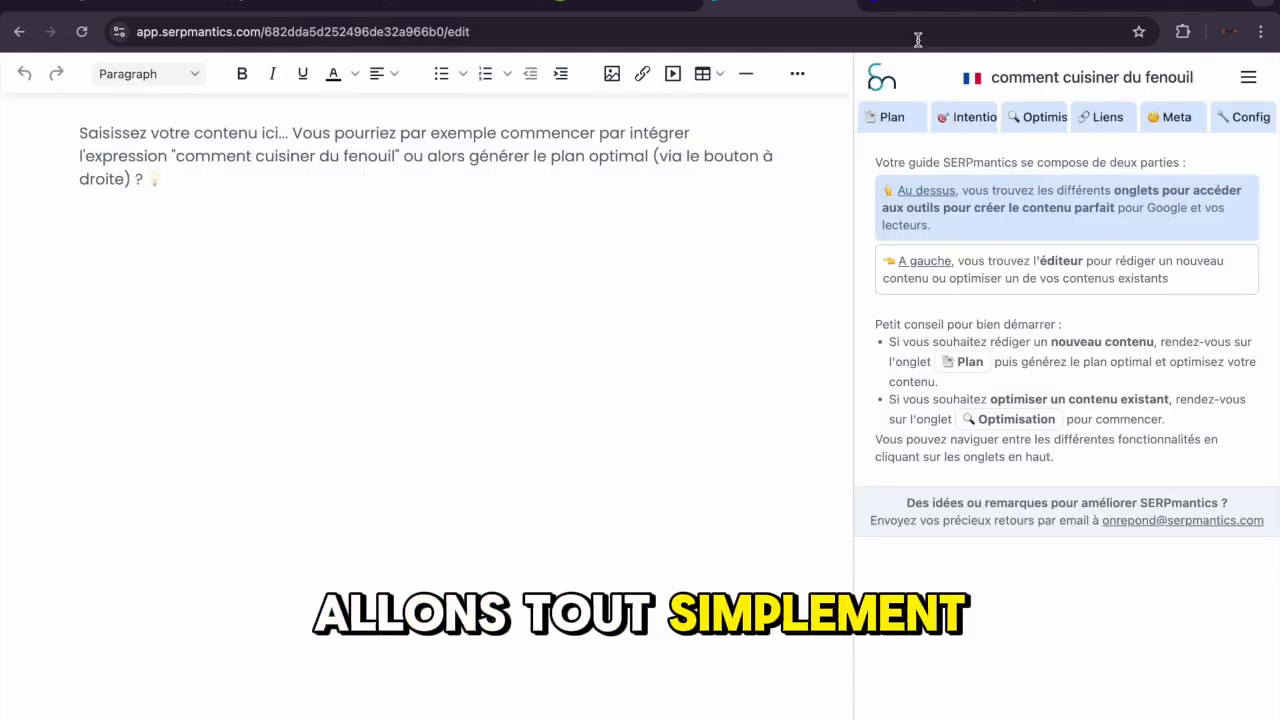
click(1073, 7)
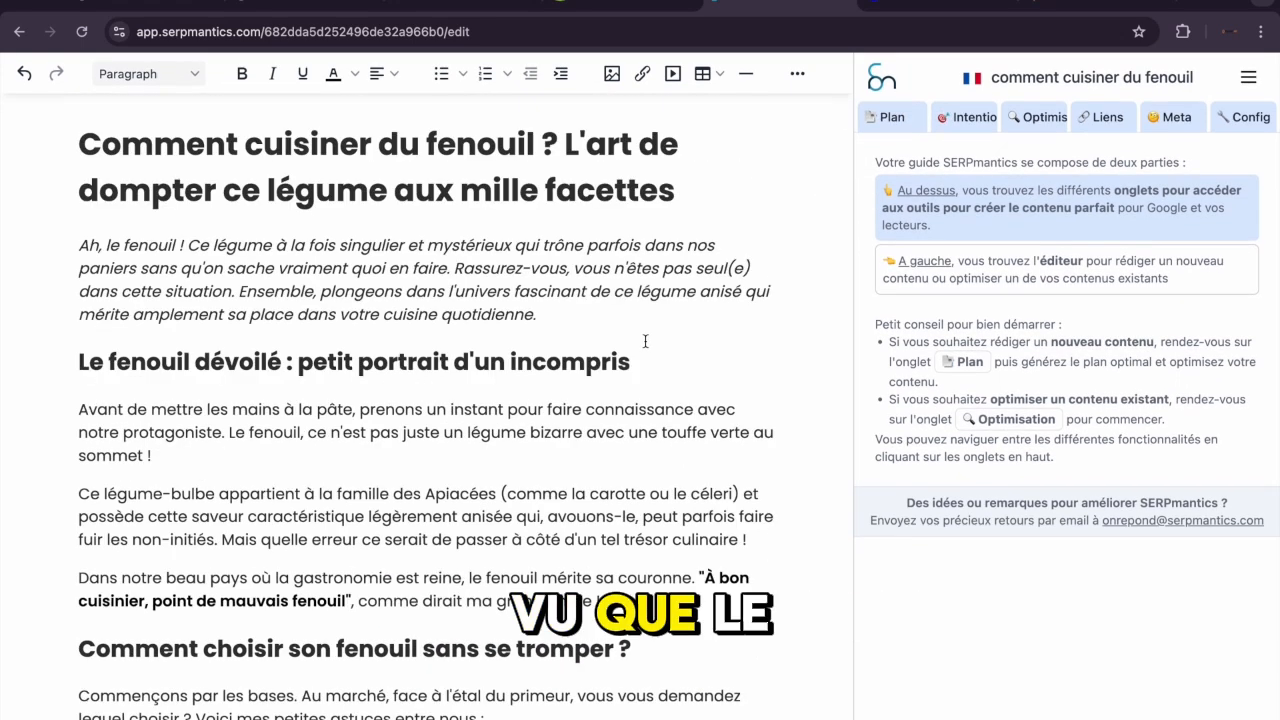
scroll(645, 341, down, 4)
scroll(645, 341, up, 4)
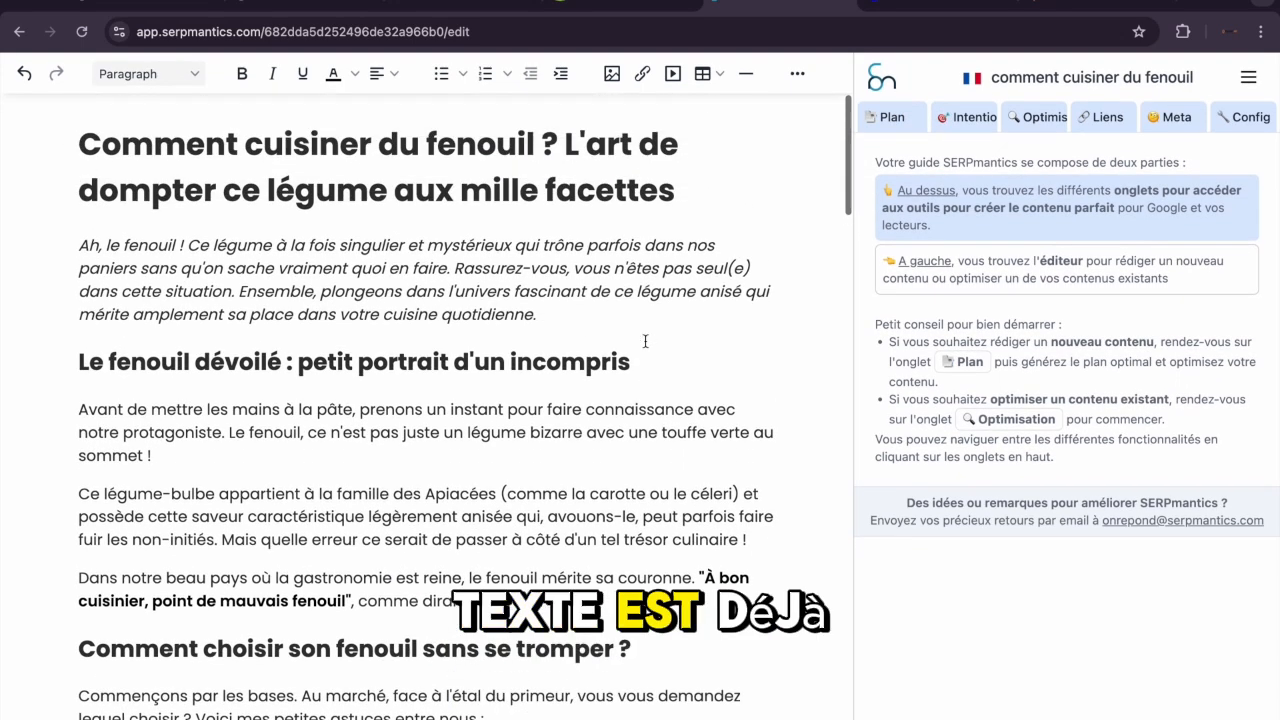
- Analyse the article's optimisation and examine its score and its word, title, paragraph, link, image, table and list metrics
click(1028, 124)
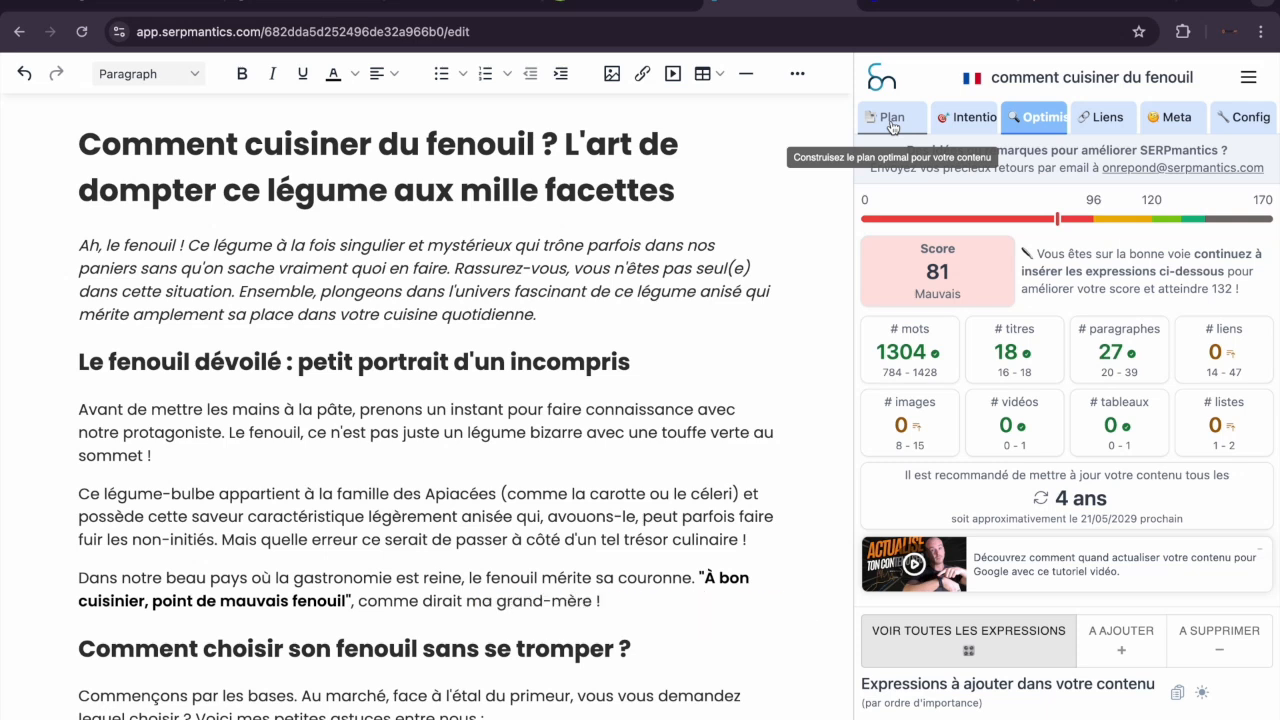
mouse_move(1040, 226)
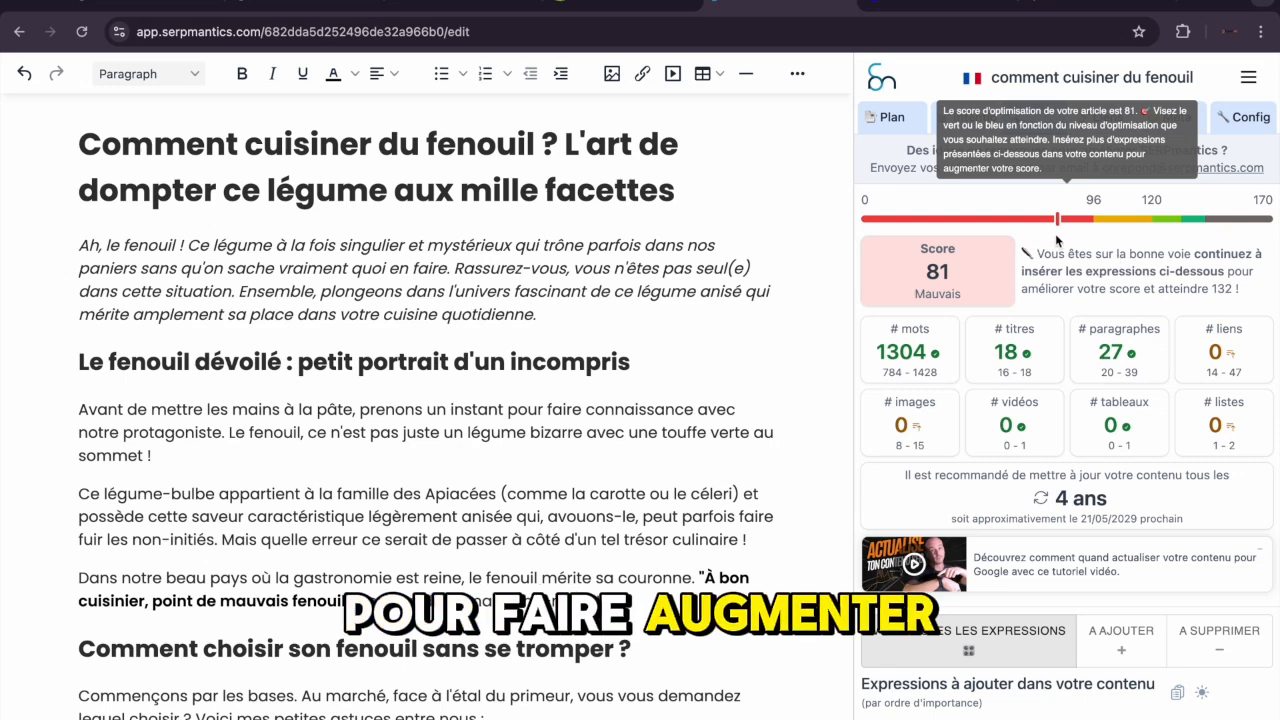
mouse_move(923, 336)
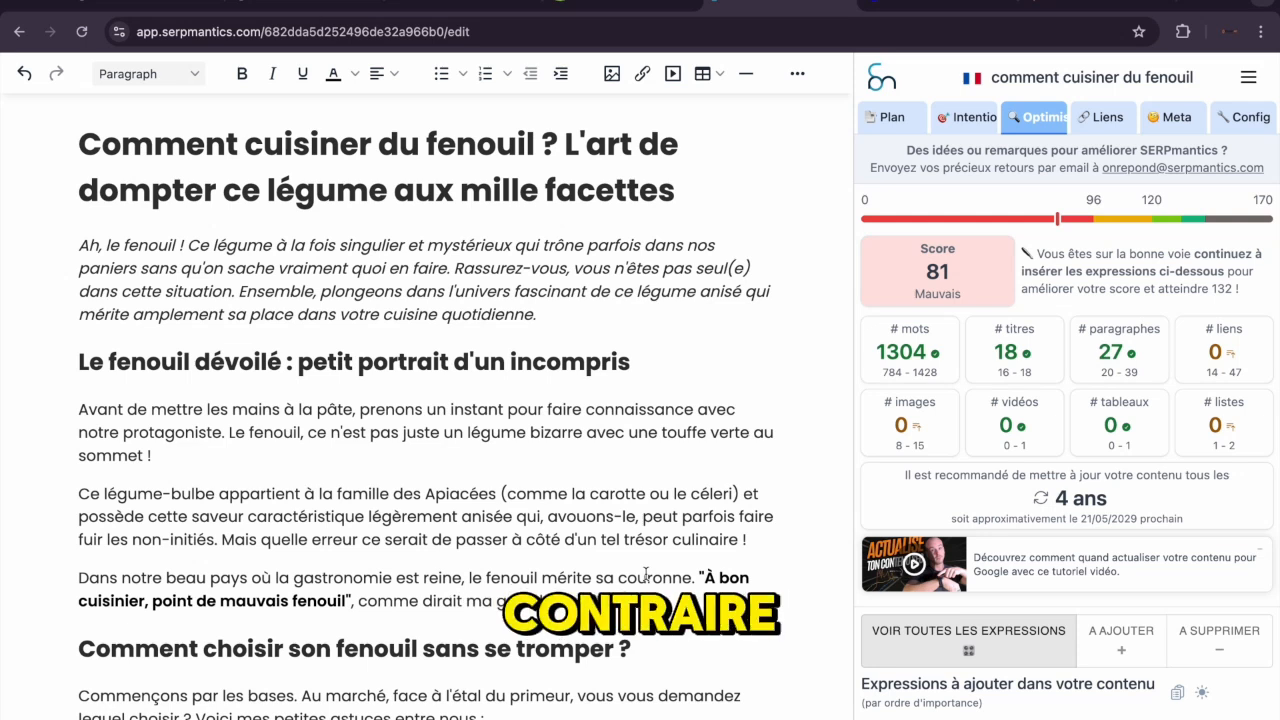
mouse_move(1165, 420)
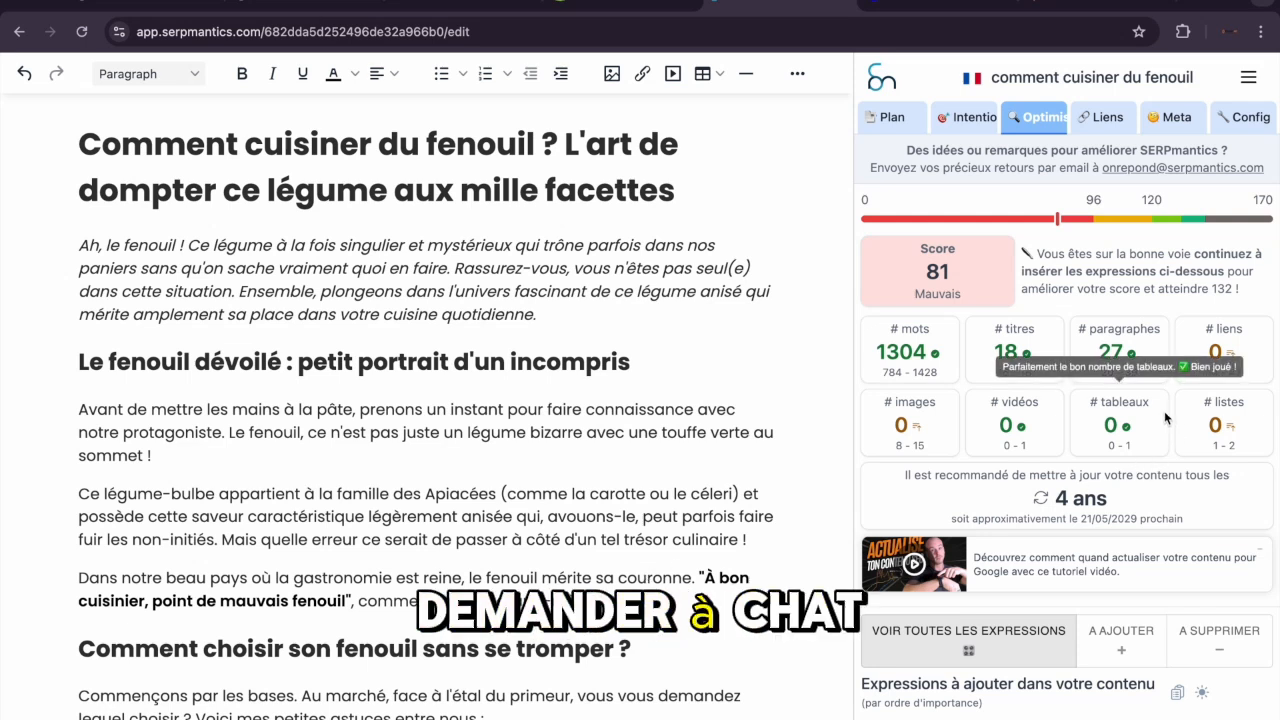
mouse_move(913, 450)
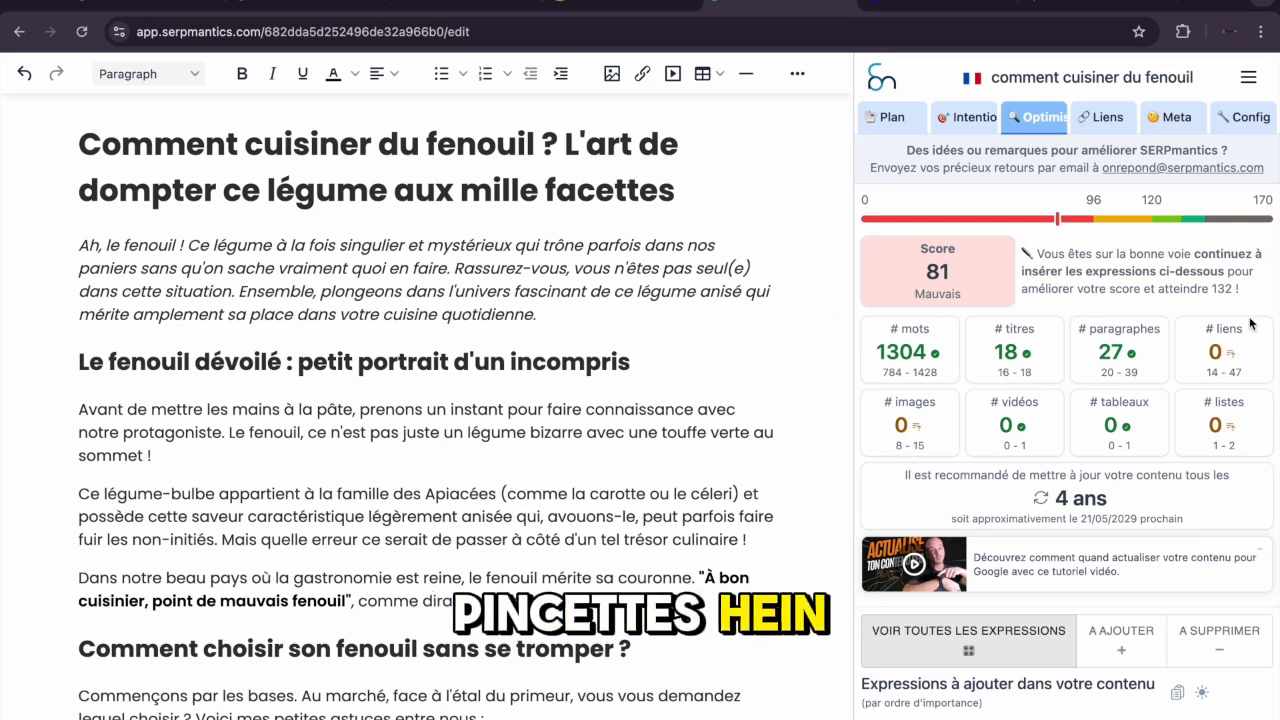
mouse_move(1112, 224)
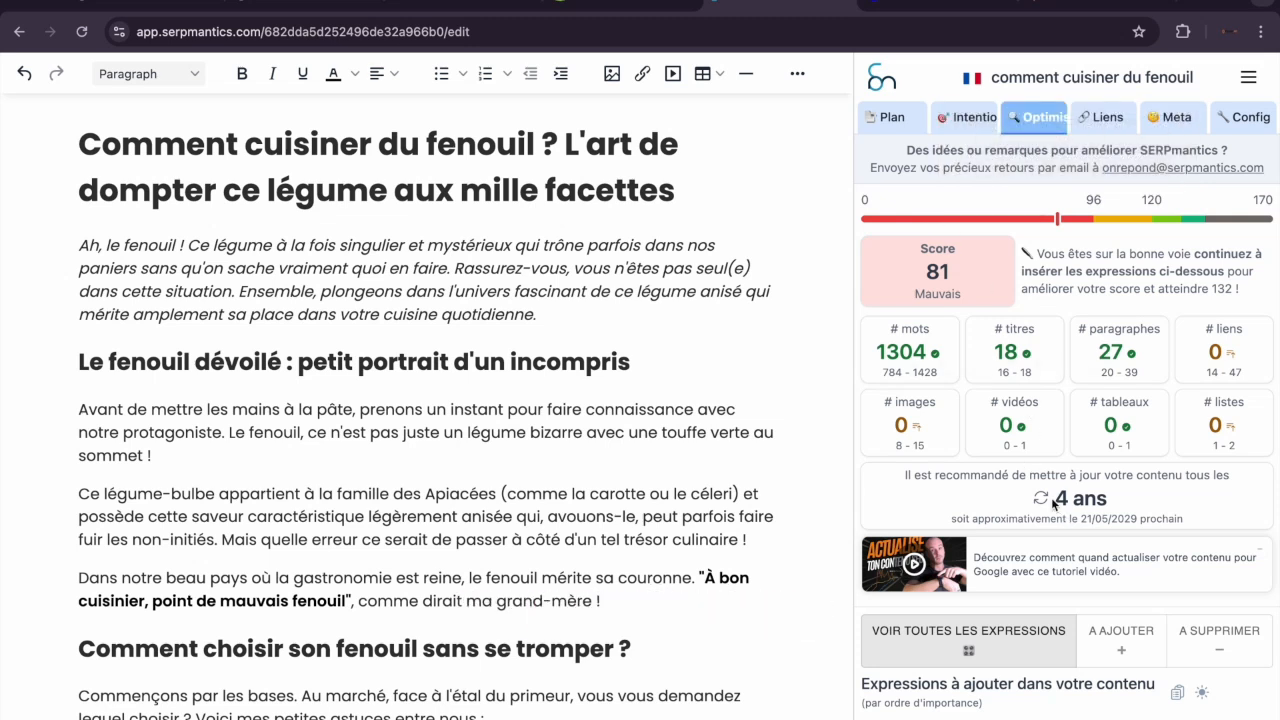
mouse_move(1028, 432)
scroll(406, 412, down, 4)
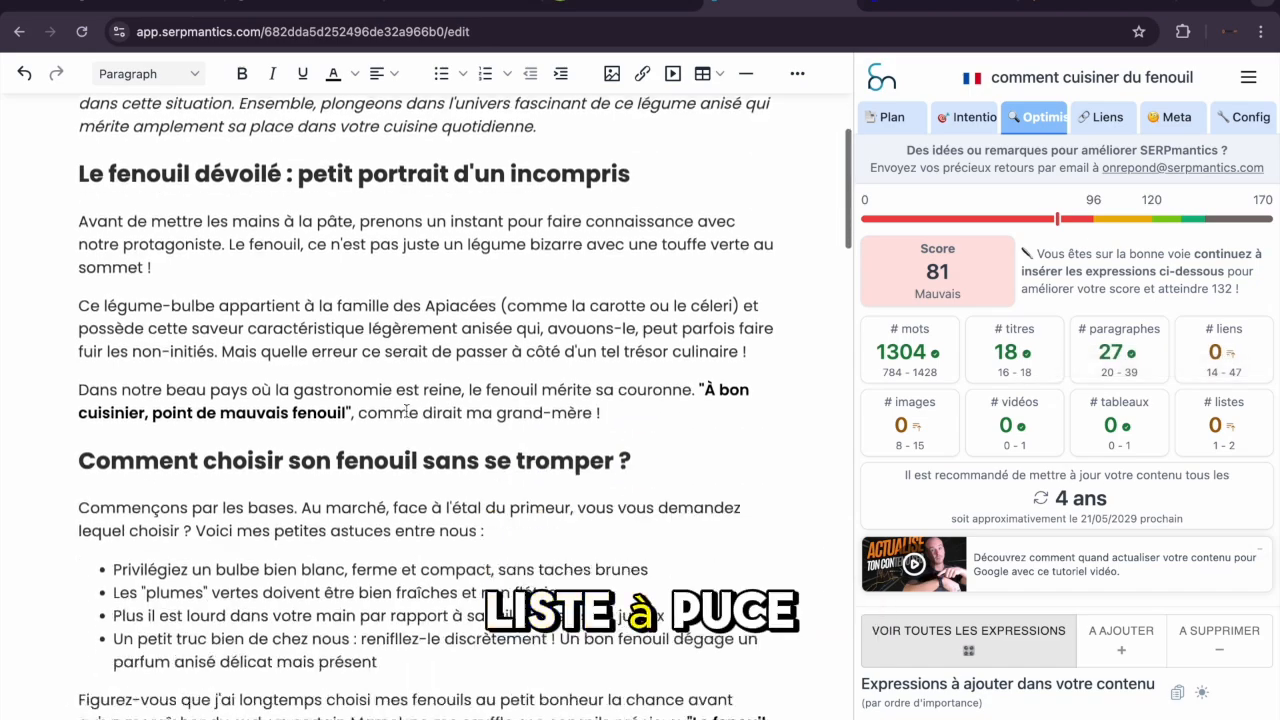
- Examine the article's bullet lists and the expressions to add and to avoid, with their recommended numbers of occurrences
scroll(406, 412, down, 10)
scroll(534, 471, up, 20)
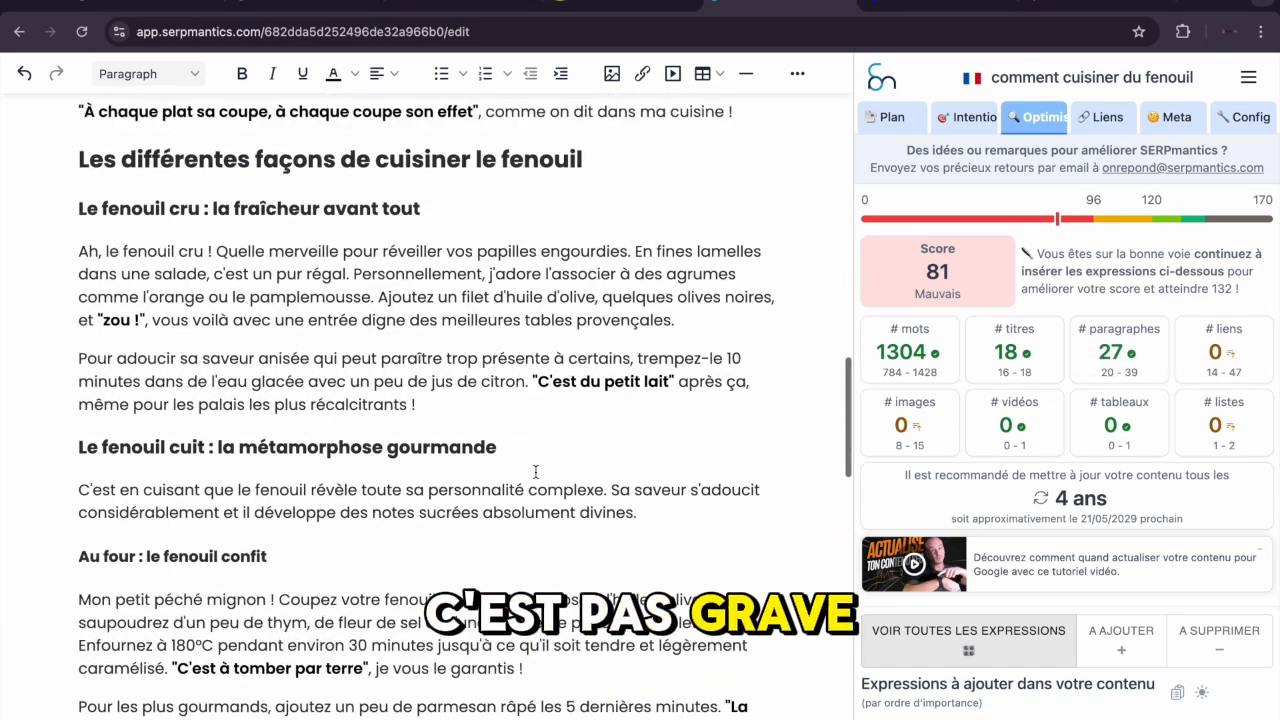
mouse_move(1060, 372)
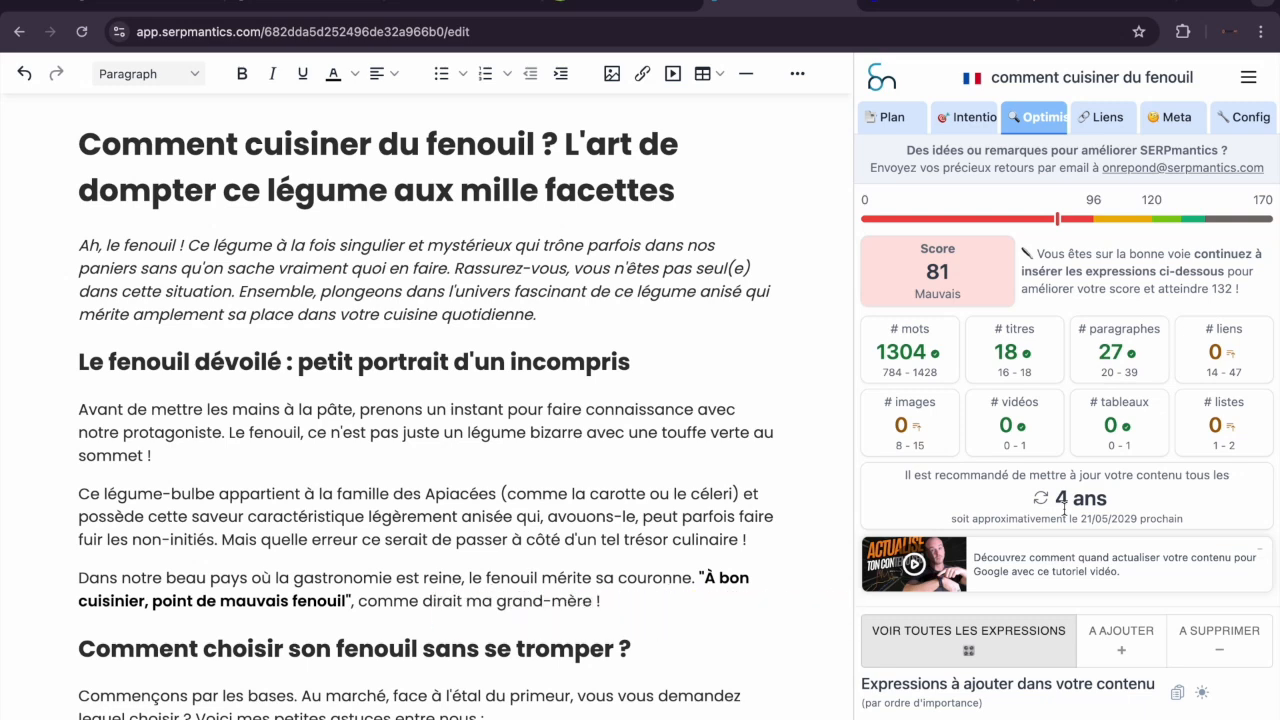
scroll(1064, 510, down, 5)
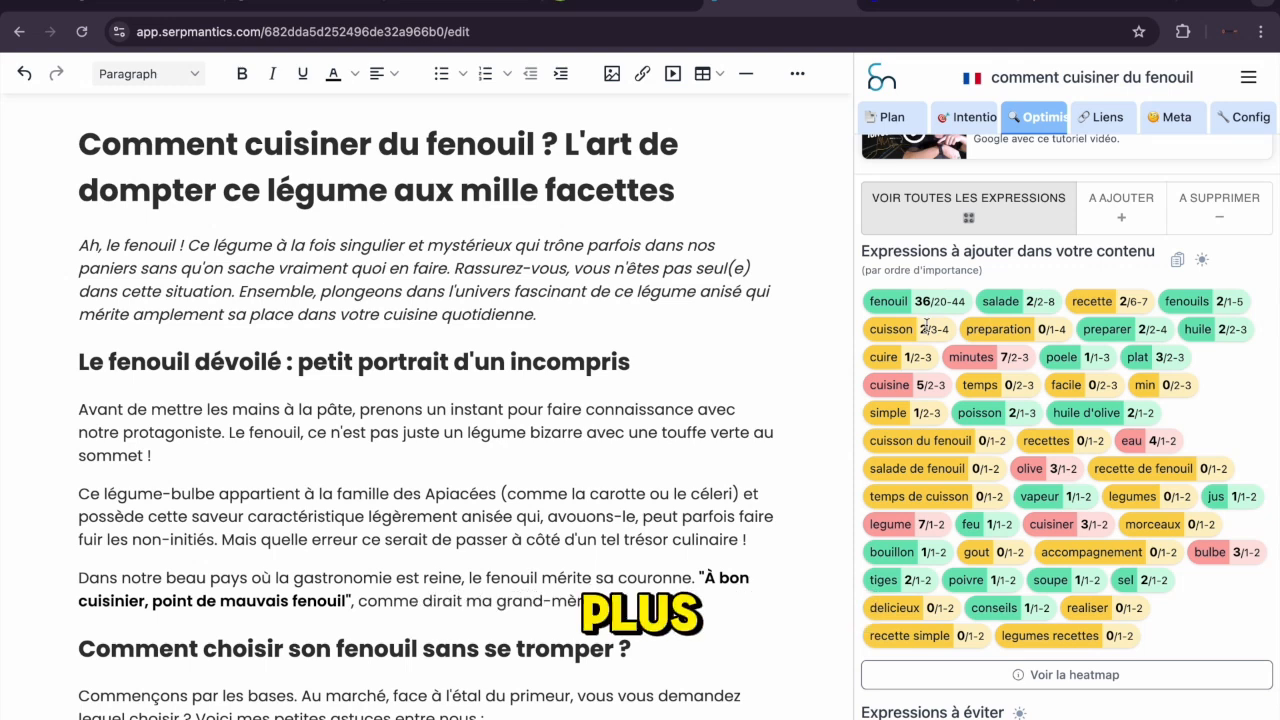
scroll(943, 497, down, 1)
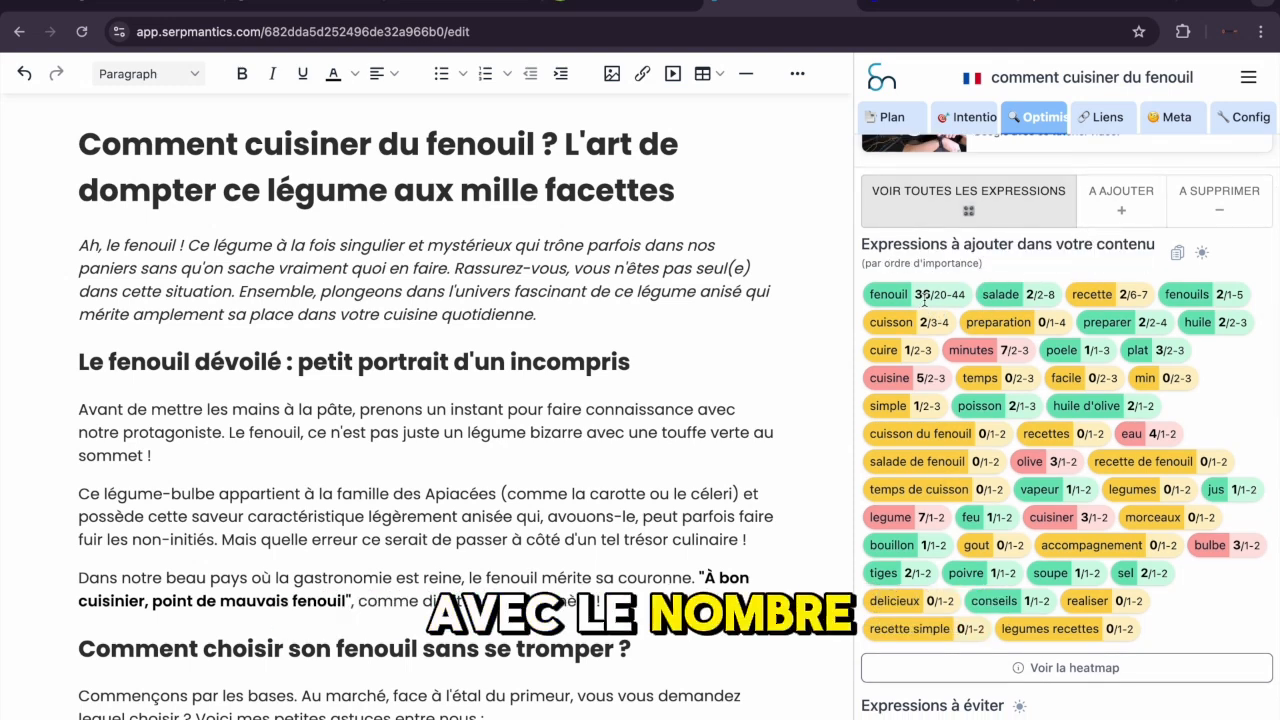
scroll(1047, 390, up, 5)
scroll(1050, 410, down, 10)
scroll(1052, 430, down, 1)
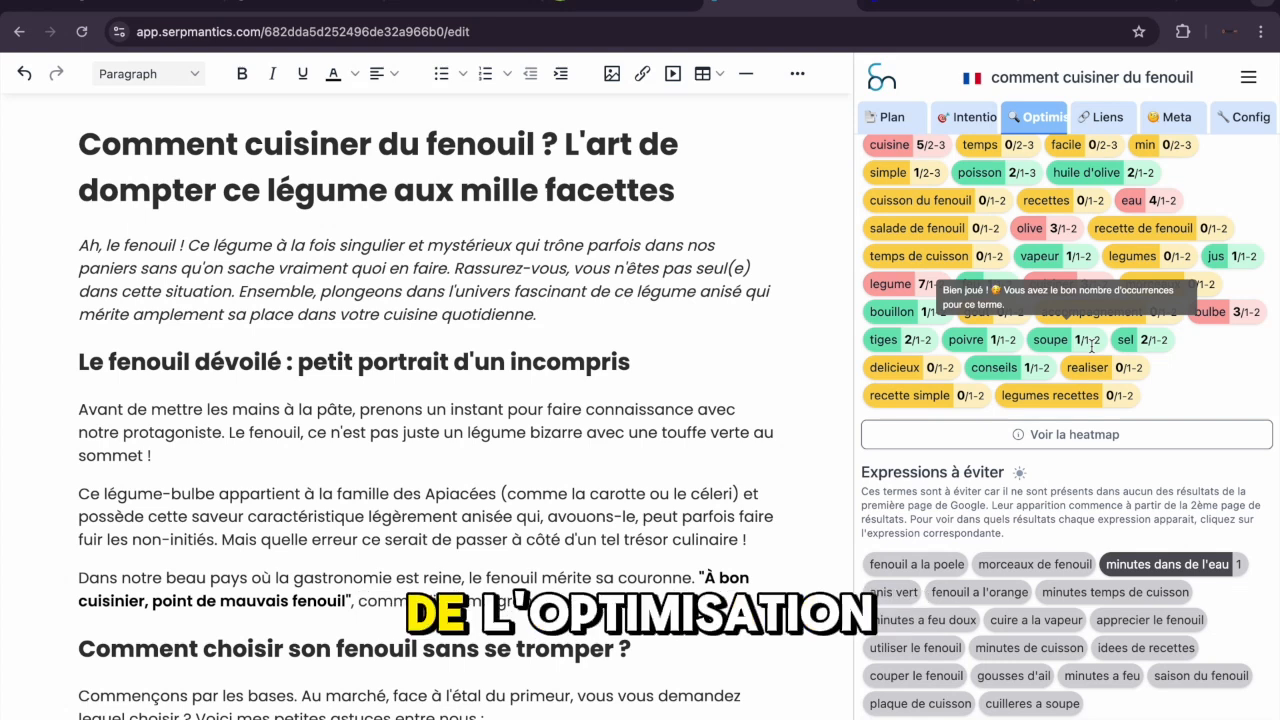
scroll(1170, 397, up, 3)
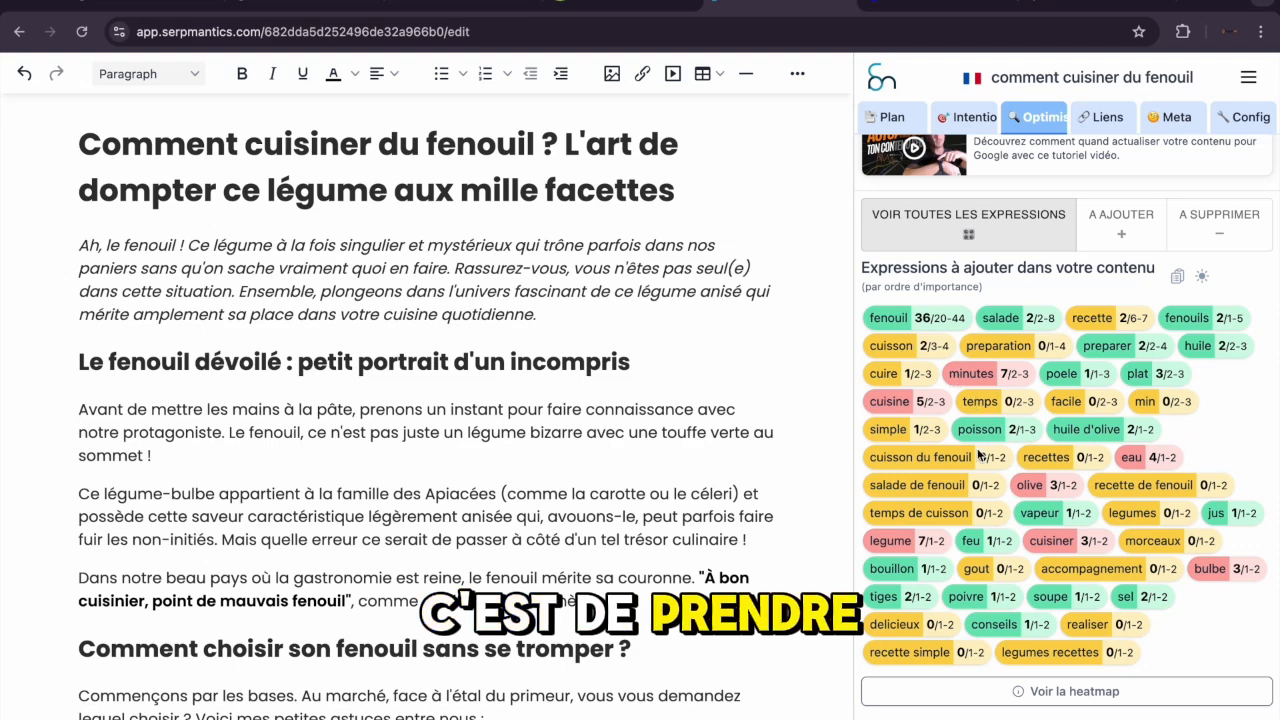
- Capture the list of expressions to add as an image and ask Claude to work the yellow ones naturally into the article in the indicated numbers
key(super+shift+4)
drag(860, 260, 1268, 670)
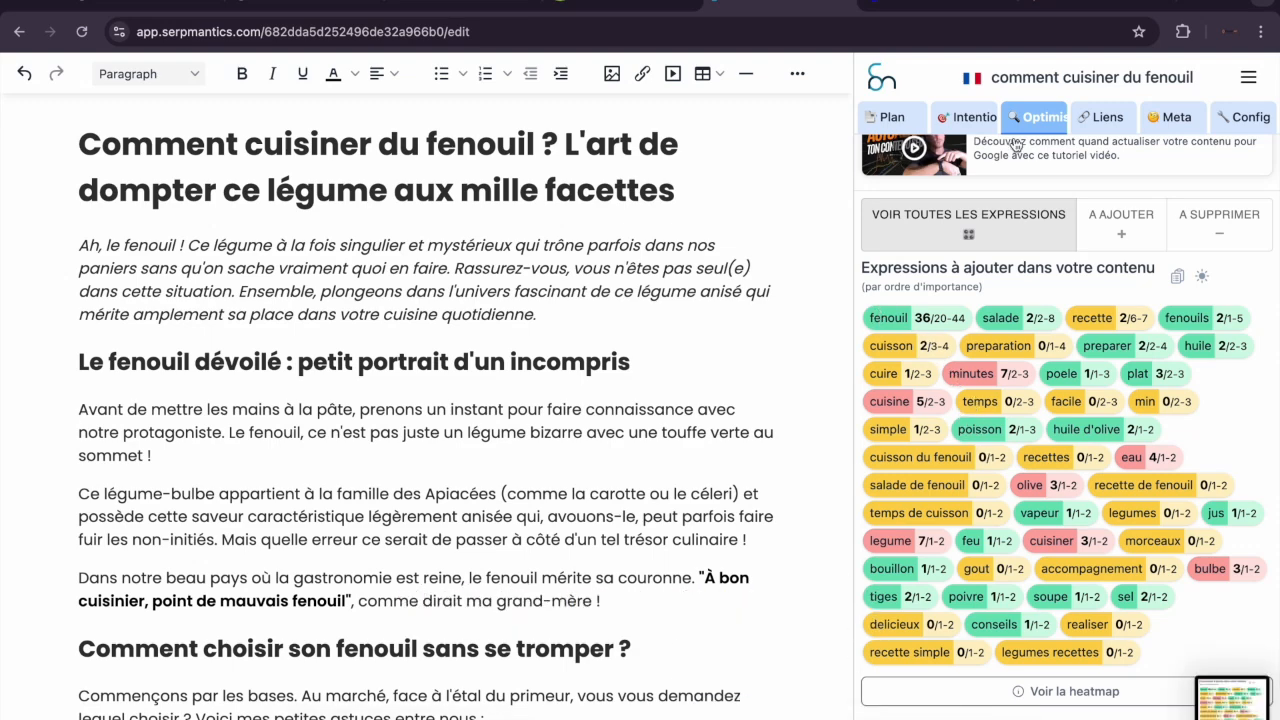
click(1065, 5)
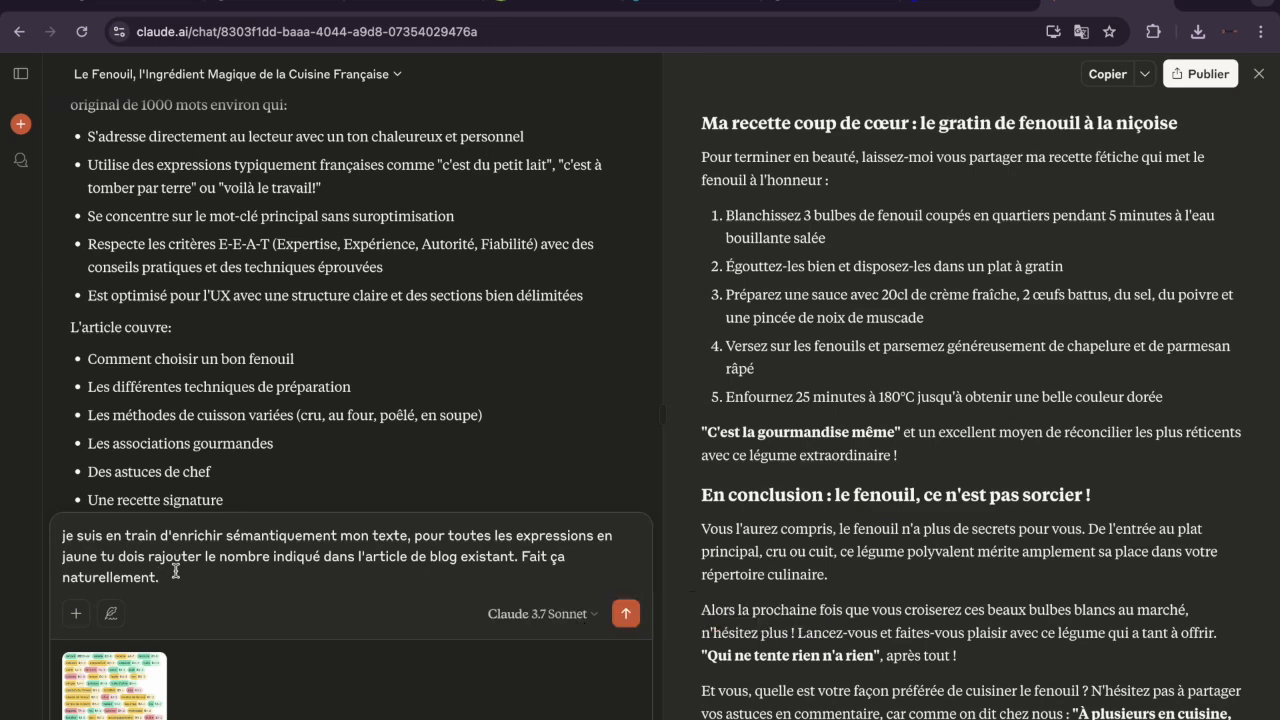
key(Return)
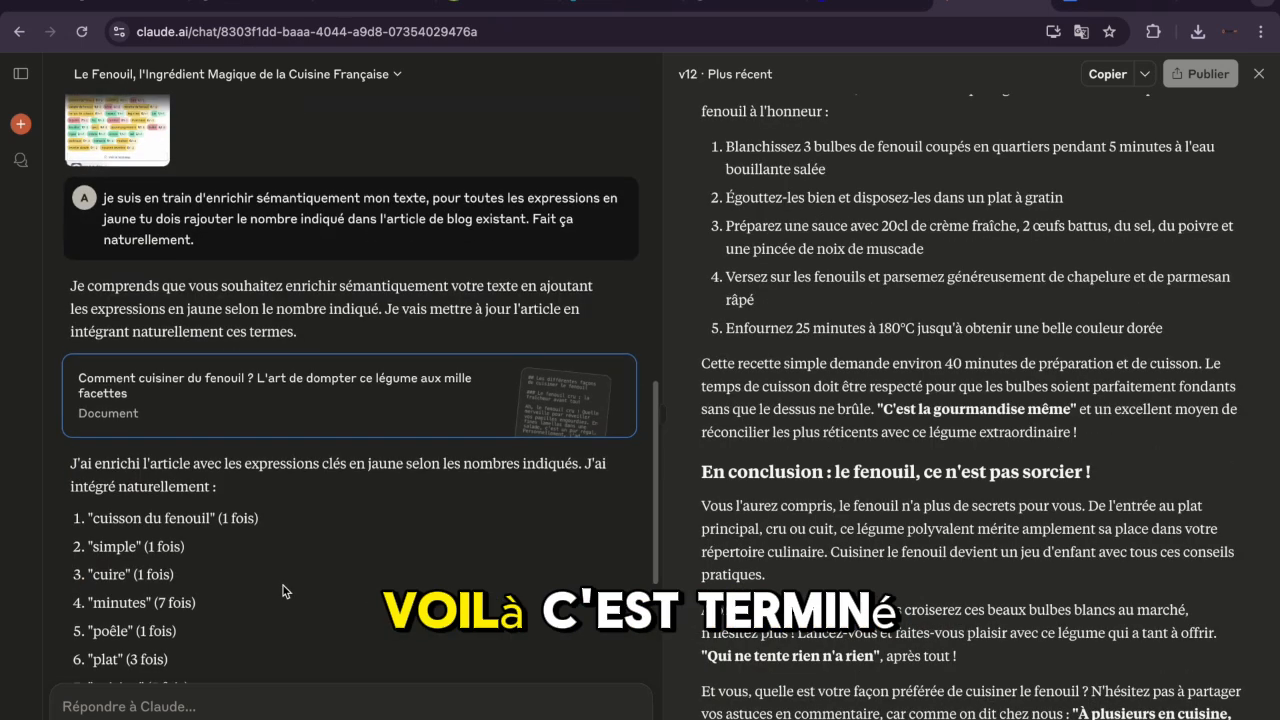
- Copy Claude's enriched article and replace the whole text in the SERPmantics editor with it
scroll(283, 590, down, 3)
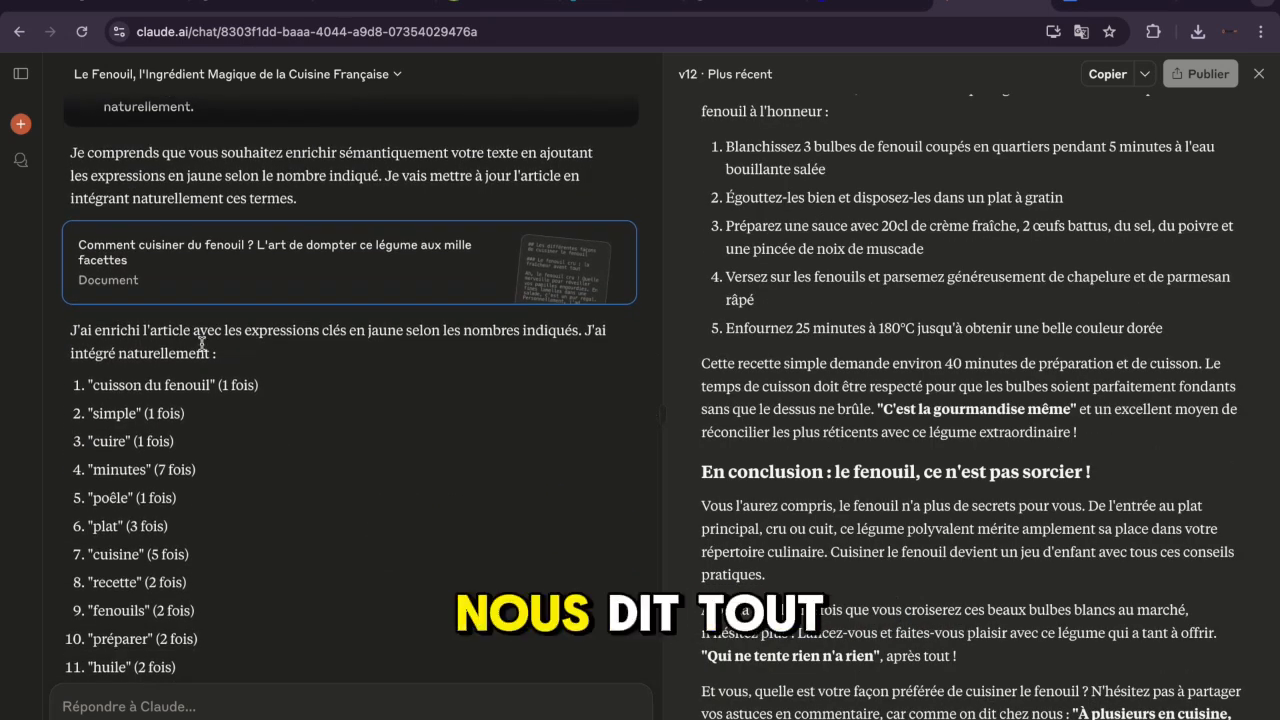
scroll(267, 423, down, 1)
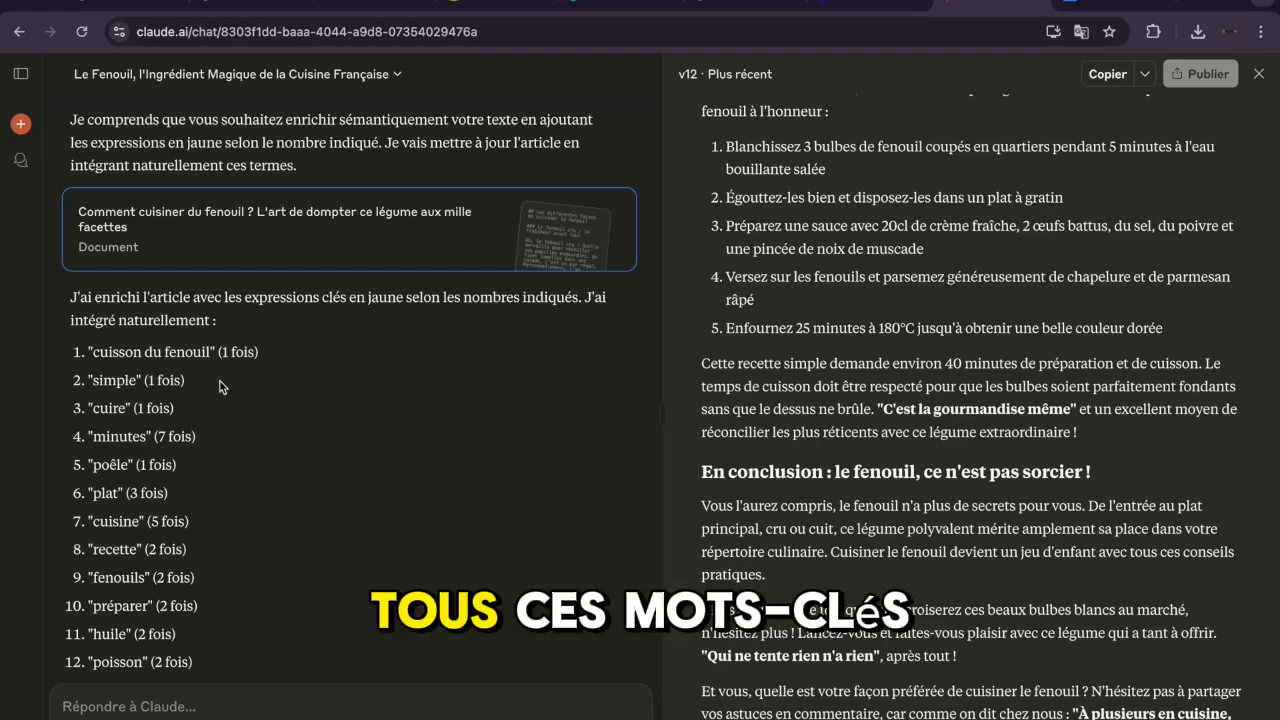
scroll(175, 595, down, 10)
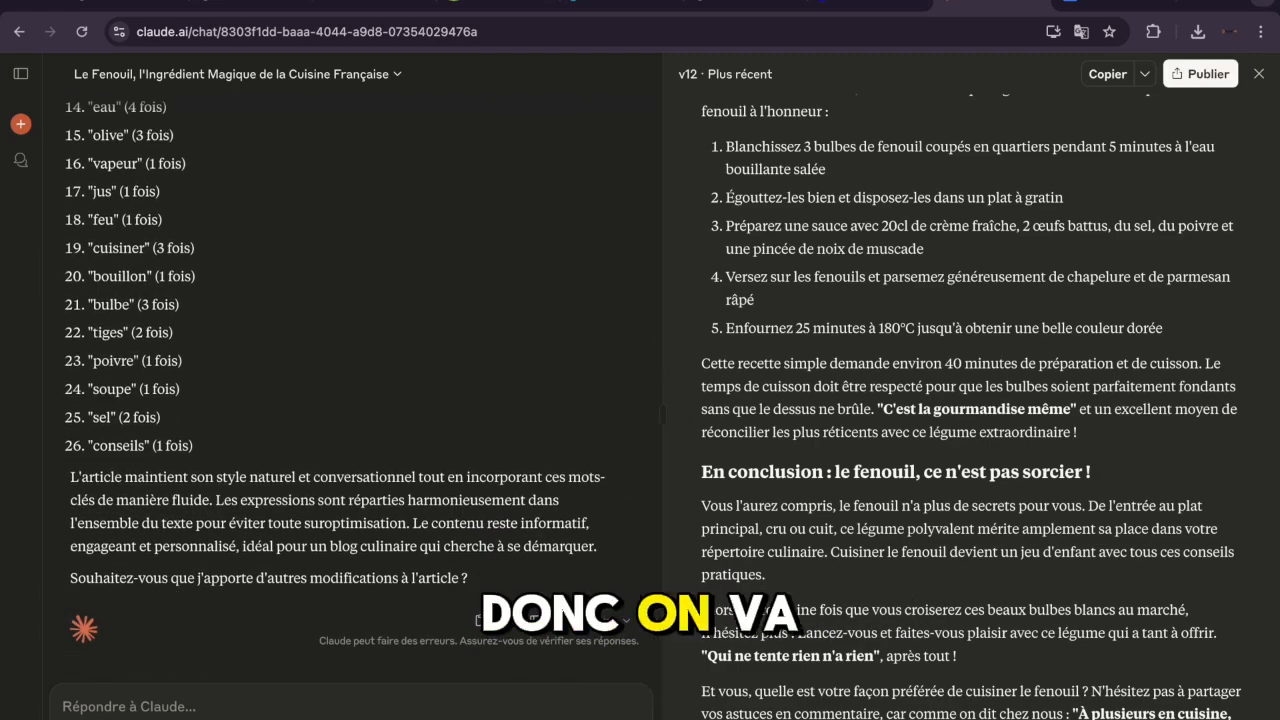
drag(900, 715, 701, 140)
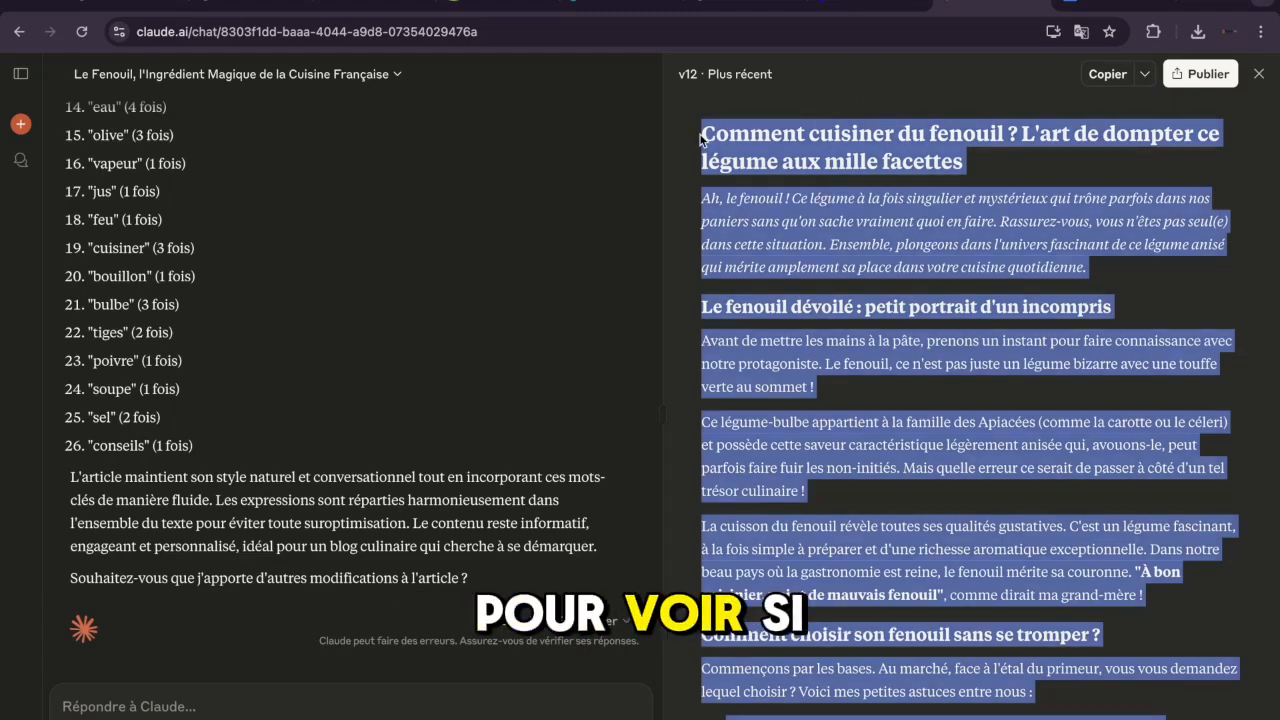
click(606, 5)
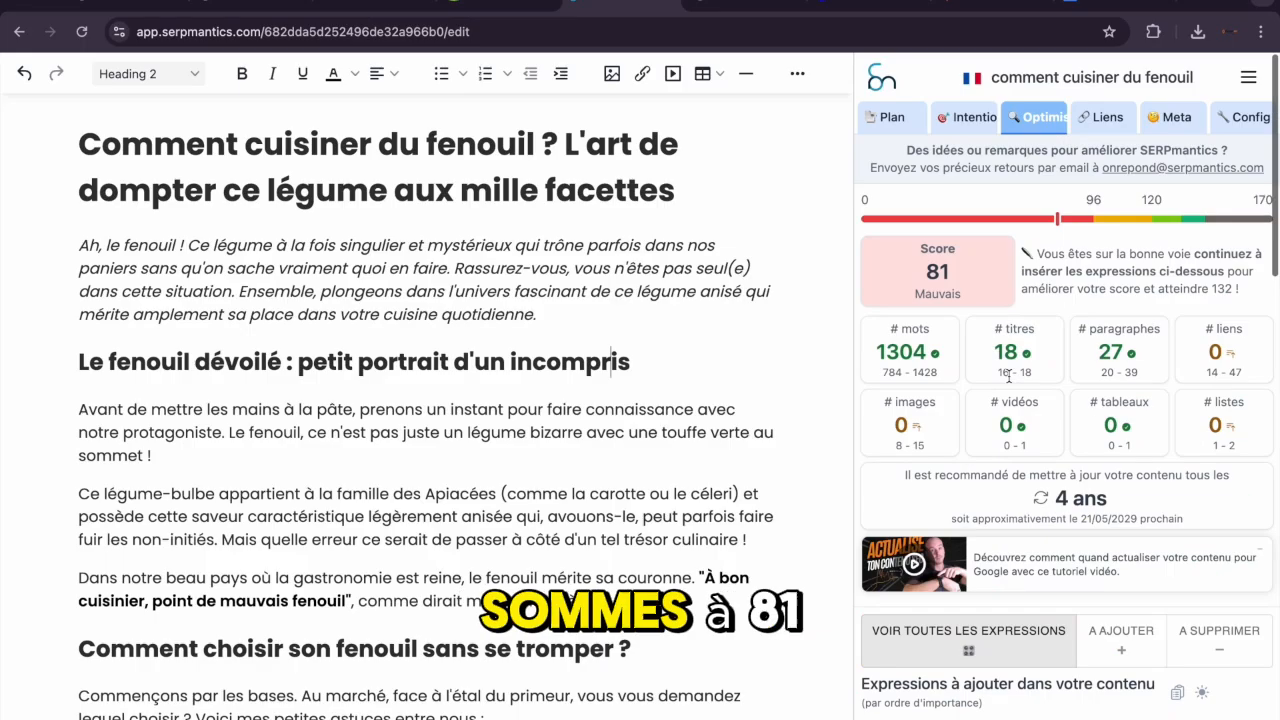
click(617, 291)
key(super+a)
key(super+v)
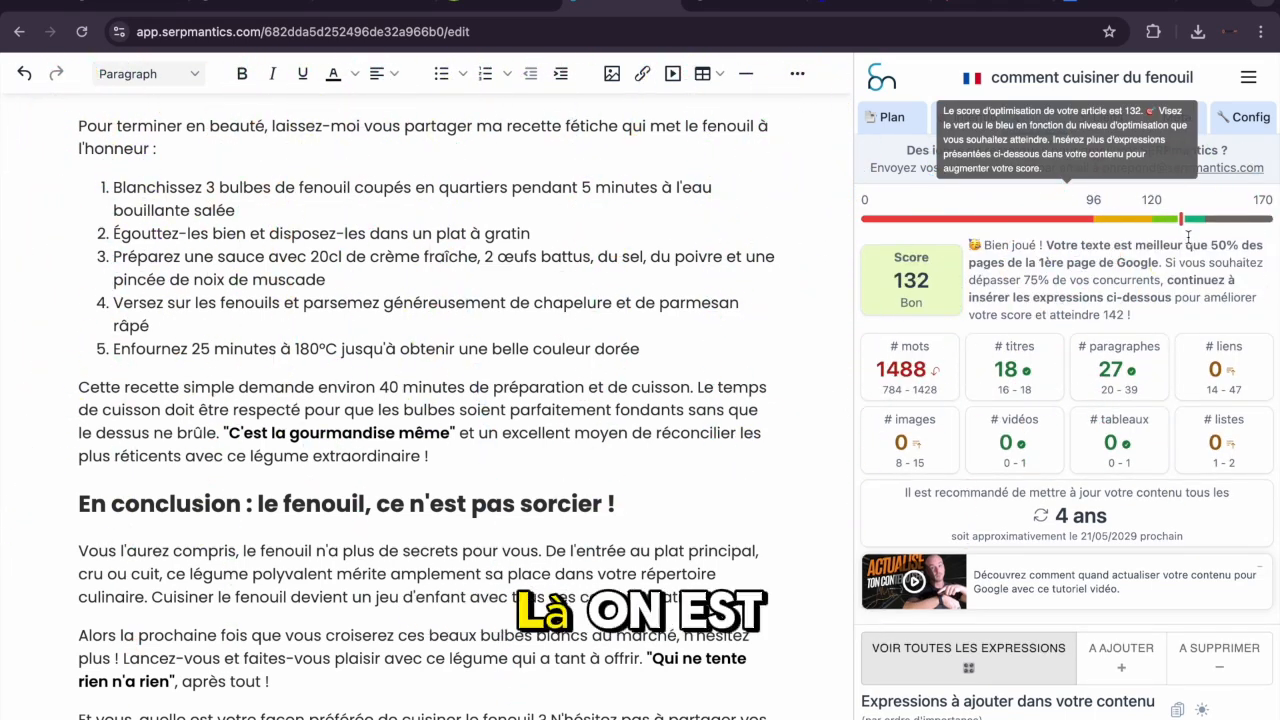
- Examine the updated optimisation score, the enriched article's sections, the expressions to avoid and the competing search results
mouse_move(1183, 224)
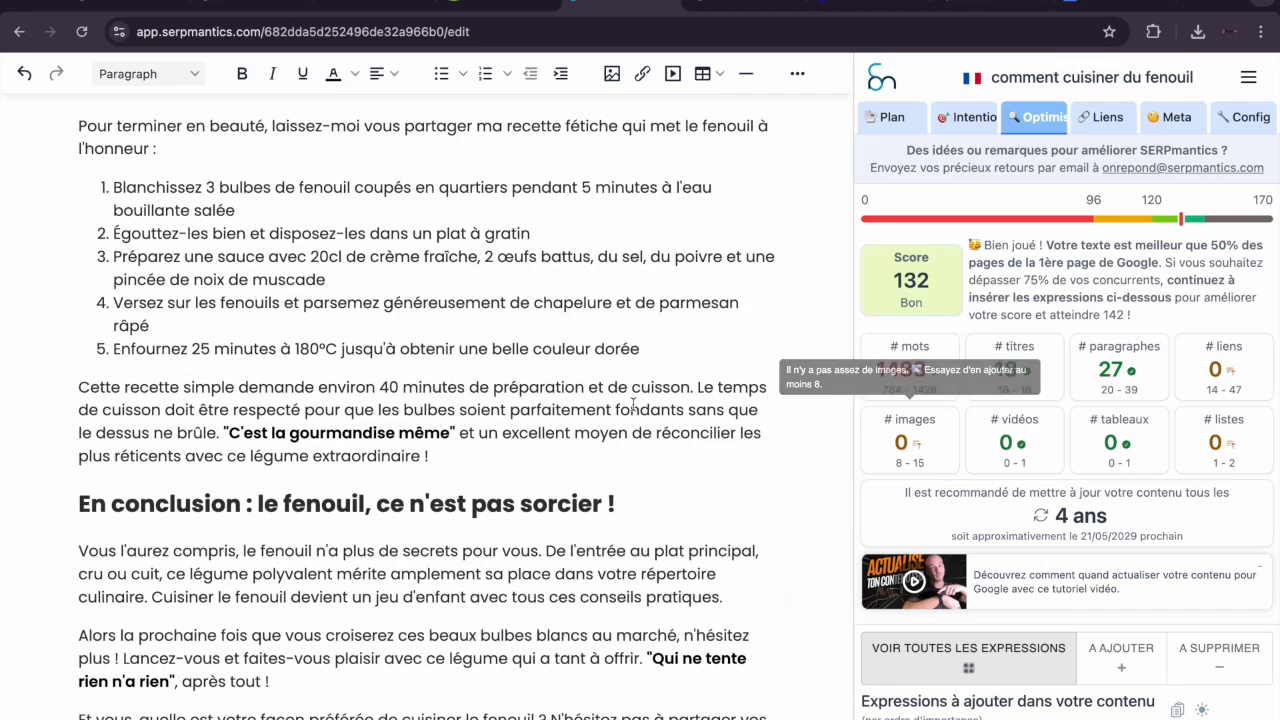
scroll(708, 424, up, 15)
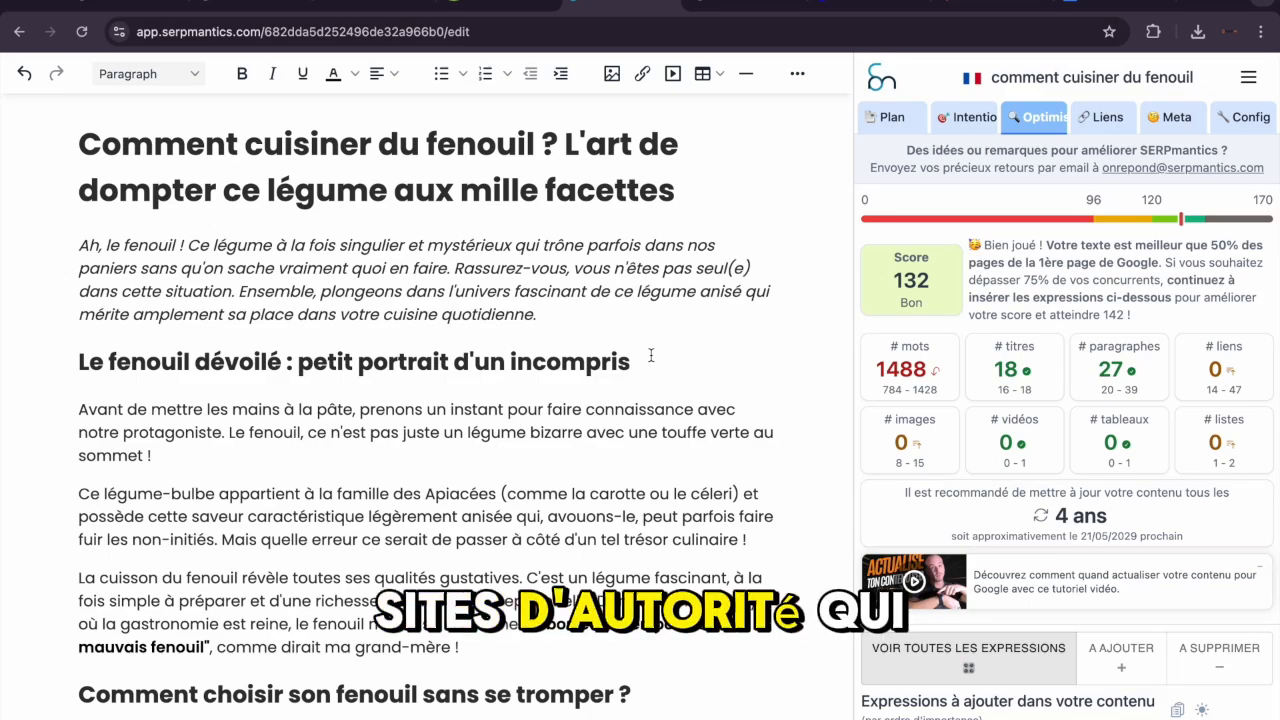
scroll(651, 355, down, 15)
scroll(651, 355, up, 10)
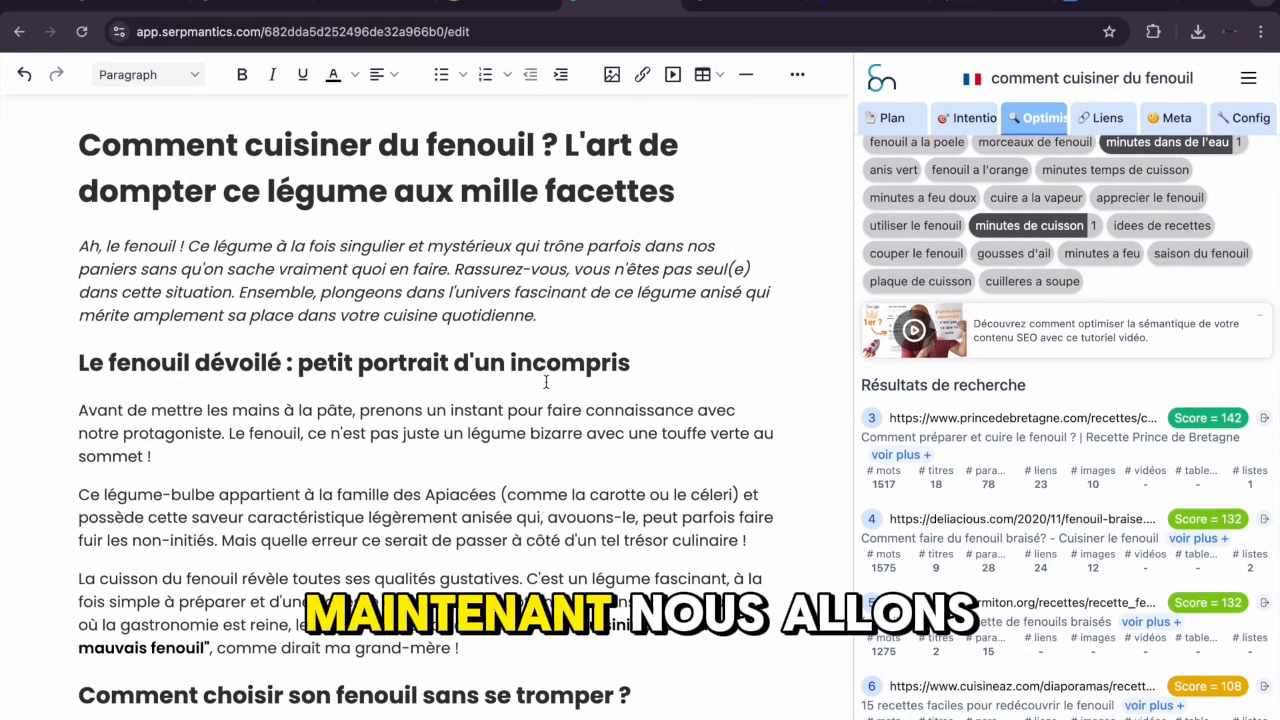
scroll(545, 380, down, 15)
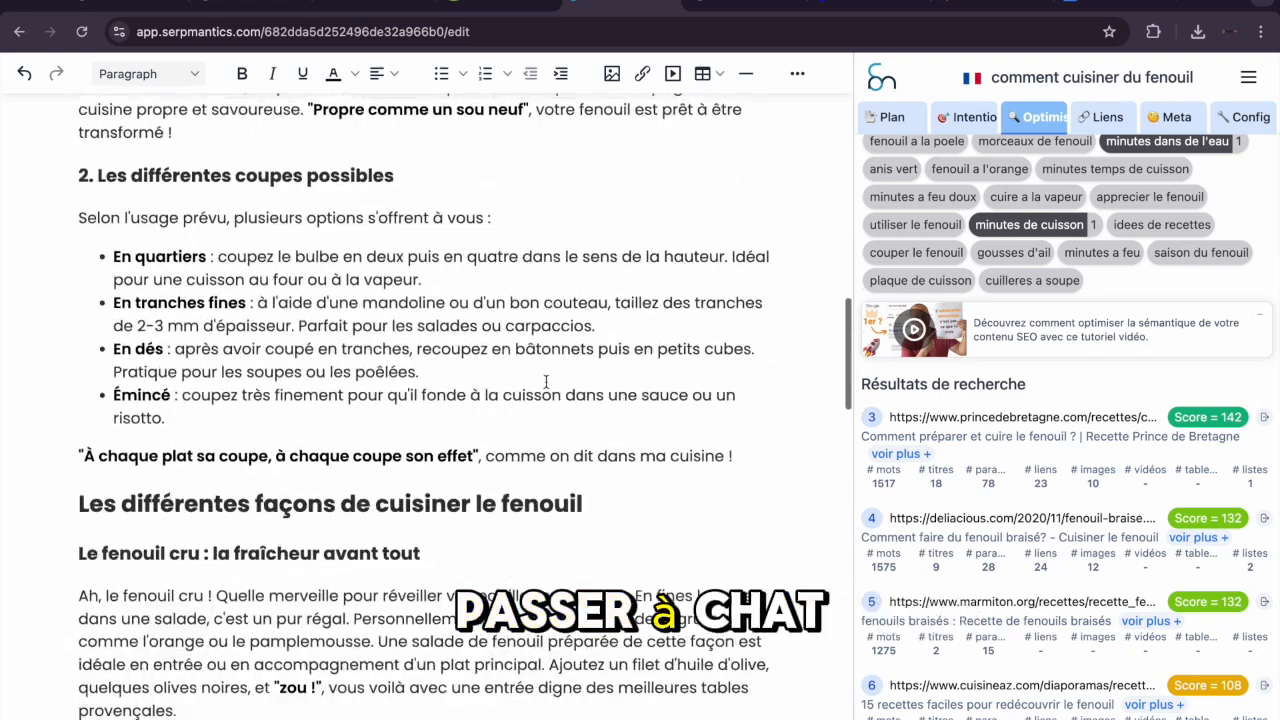
scroll(545, 380, down, 10)
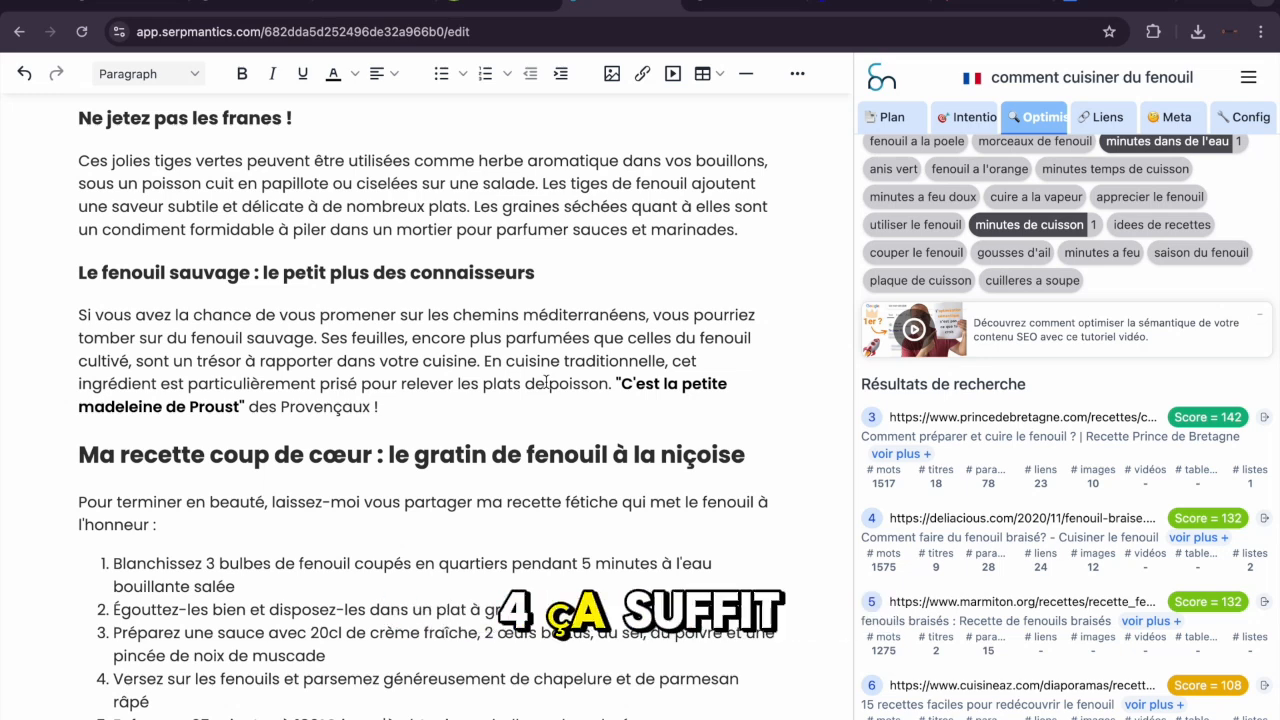
scroll(546, 383, down, 5)
scroll(486, 614, up, 10)
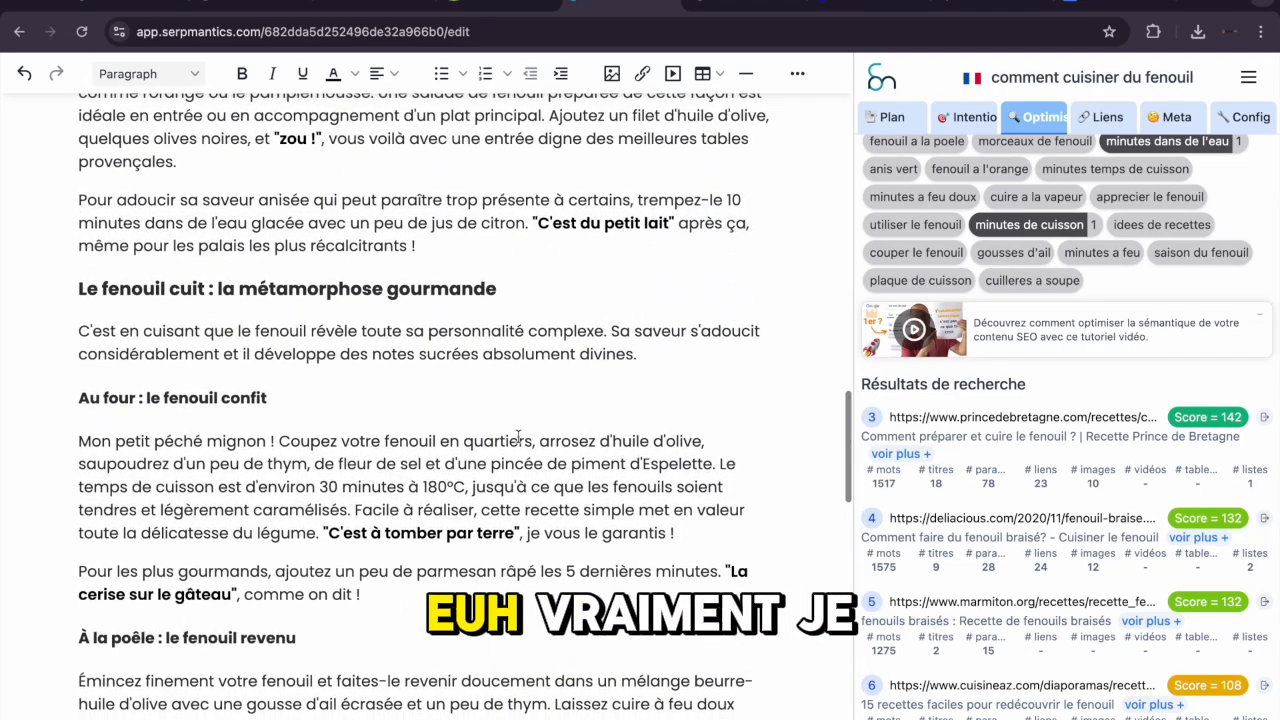
scroll(518, 437, up, 5)
scroll(961, 516, up, 3)
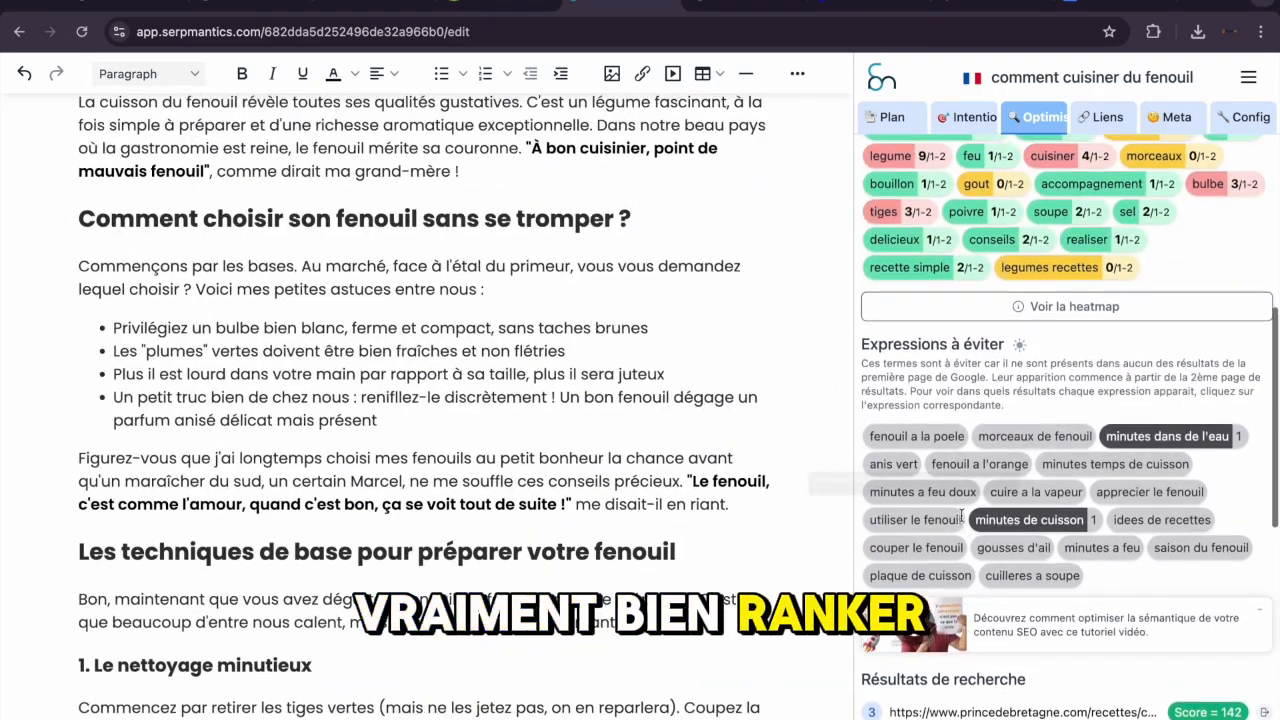
scroll(615, 325, up, 5)
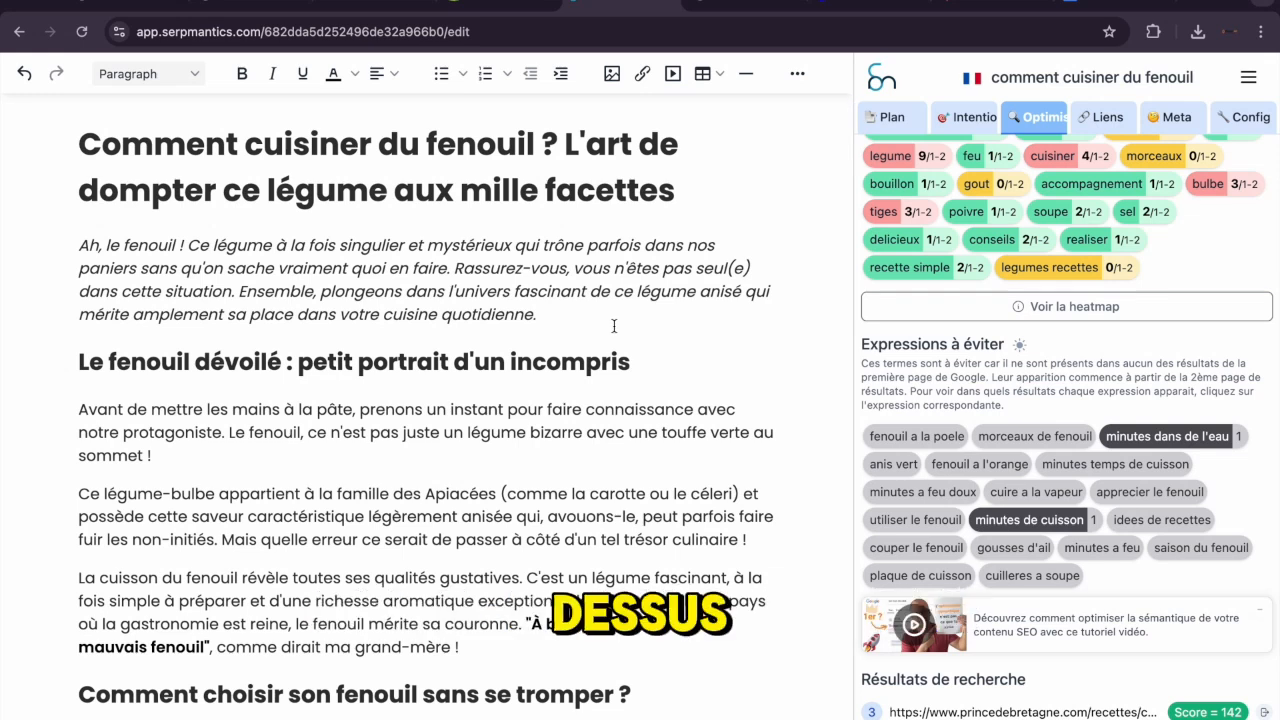
- Send the article to o4-mini in ChatGPT's BOUTIQUE project, requesting Shopify HTML with H2, H3, H4 titles and external links to French cooking authority sites
key(ctrl+a)
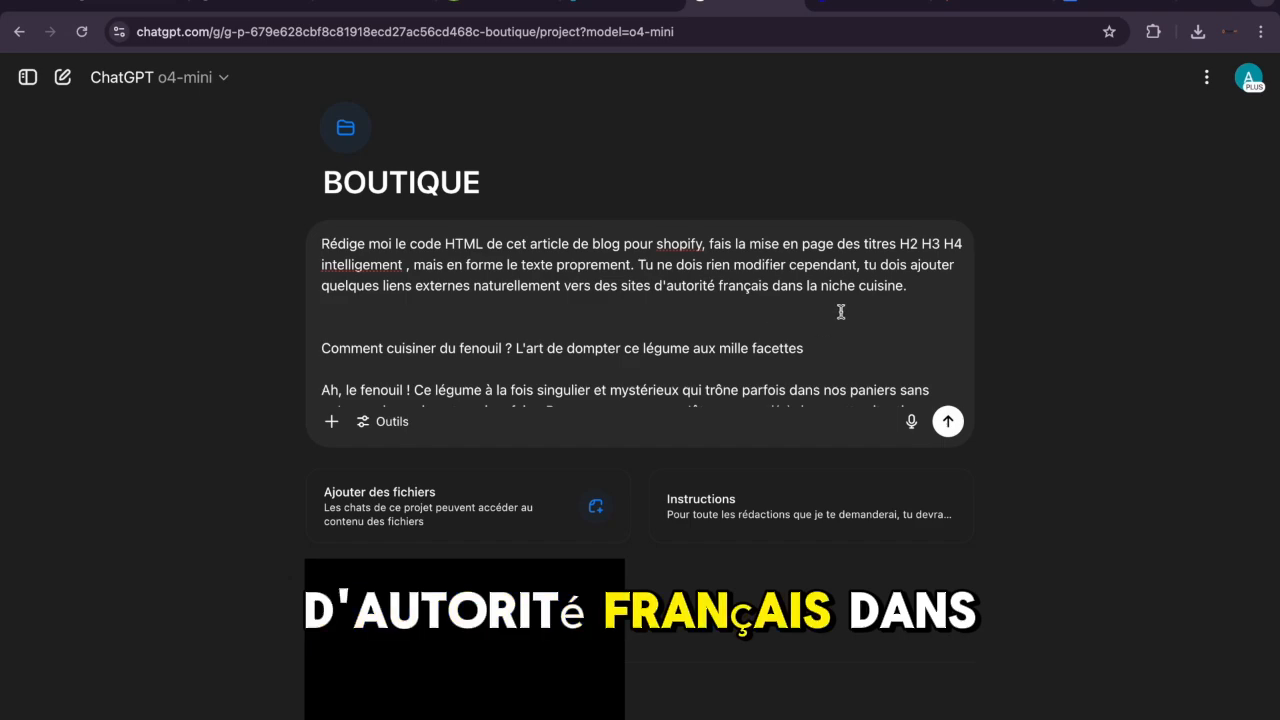
scroll(854, 340, down, 1)
scroll(854, 340, down, 15)
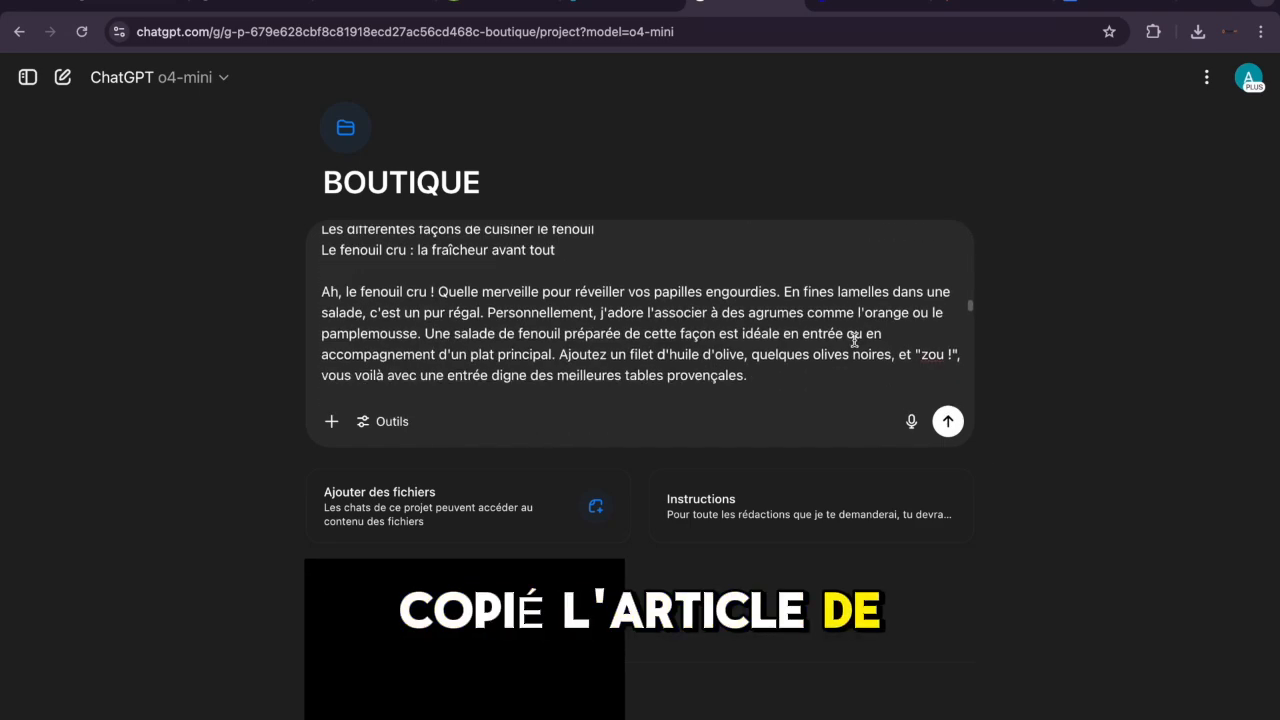
click(948, 421)
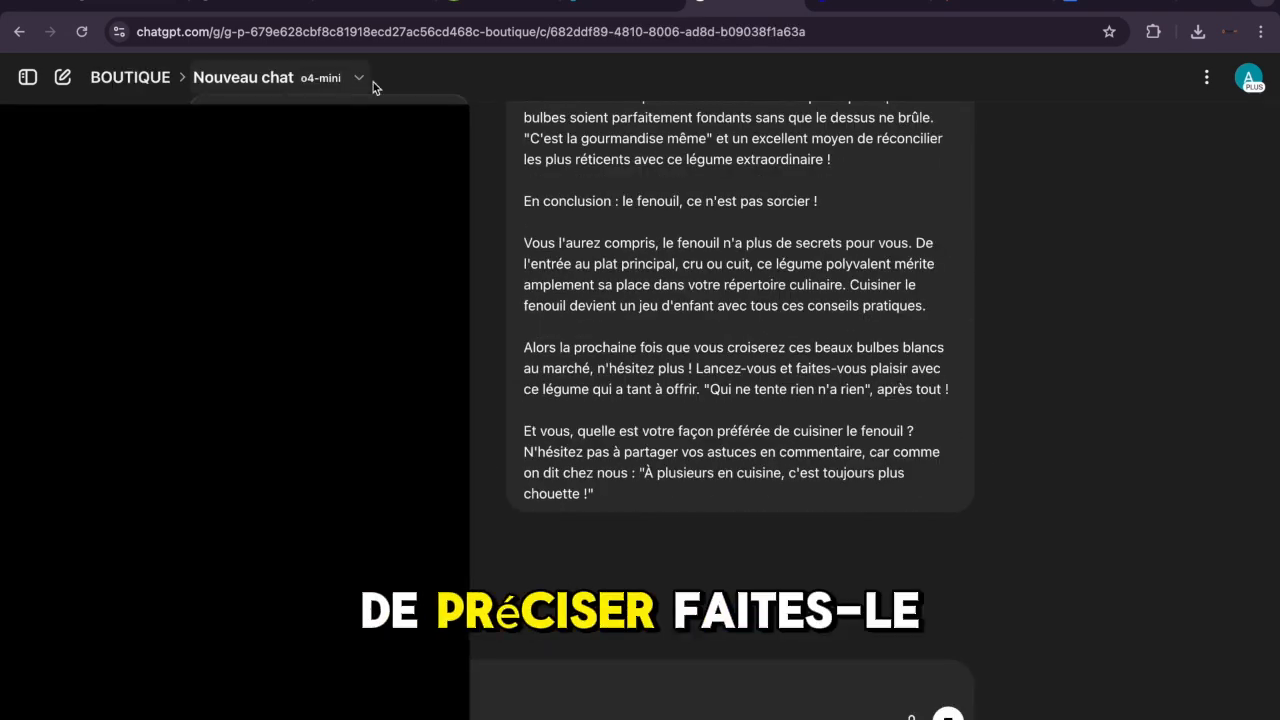
click(366, 80)
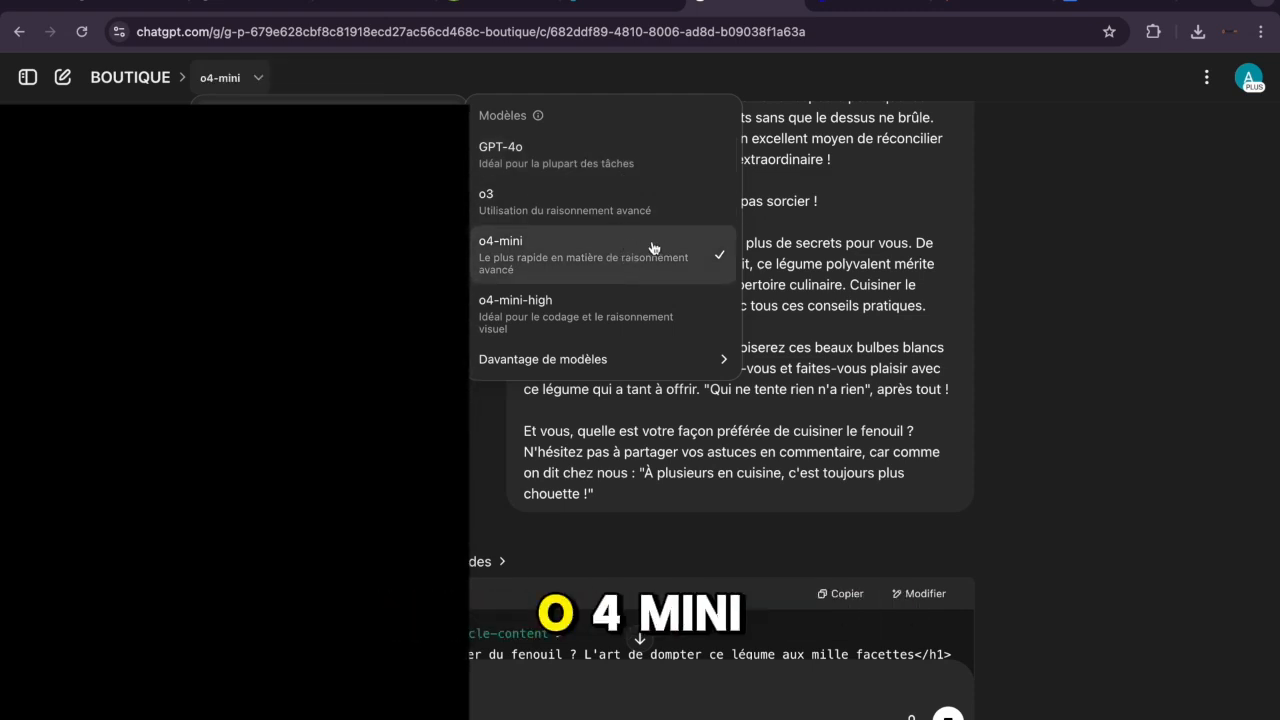
click(1040, 227)
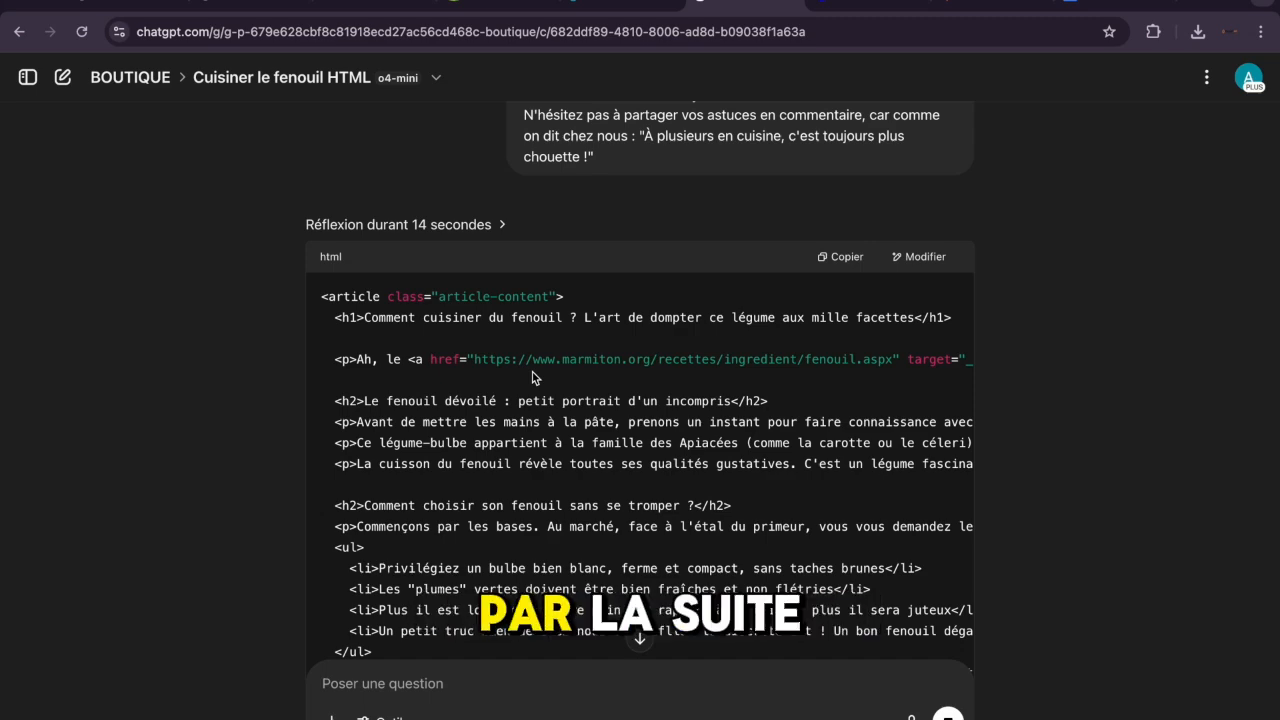
- Copy the generated HTML into the content of a new Shopify blog article as code and return to the visual view
scroll(532, 377, down, 2)
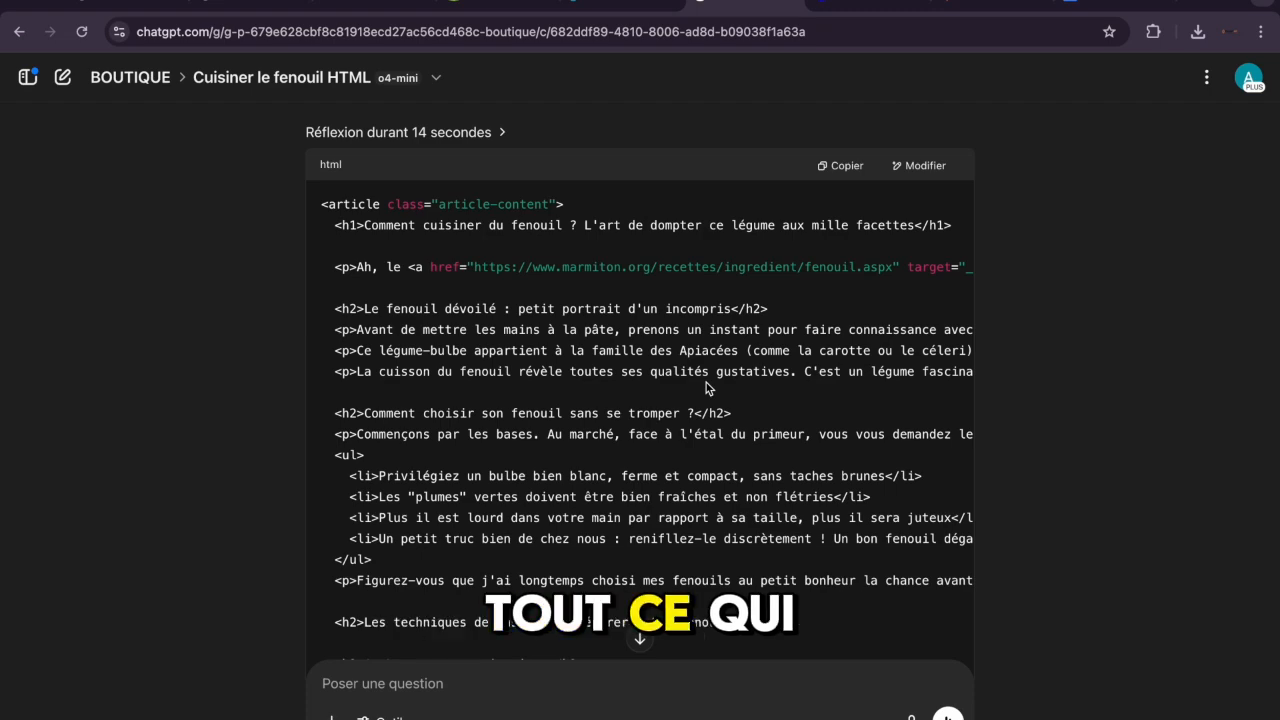
scroll(706, 382, down, 15)
click(840, 173)
click(486, 5)
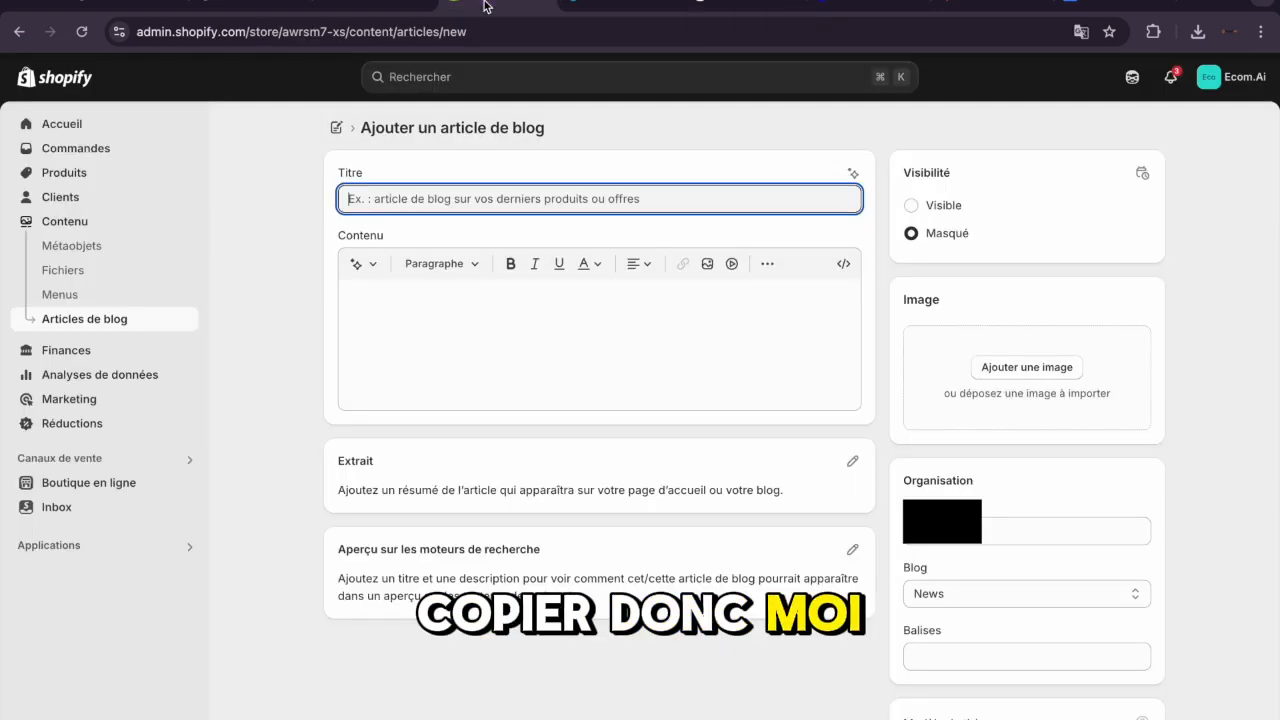
click(842, 262)
click(680, 345)
key(ctrl+v)
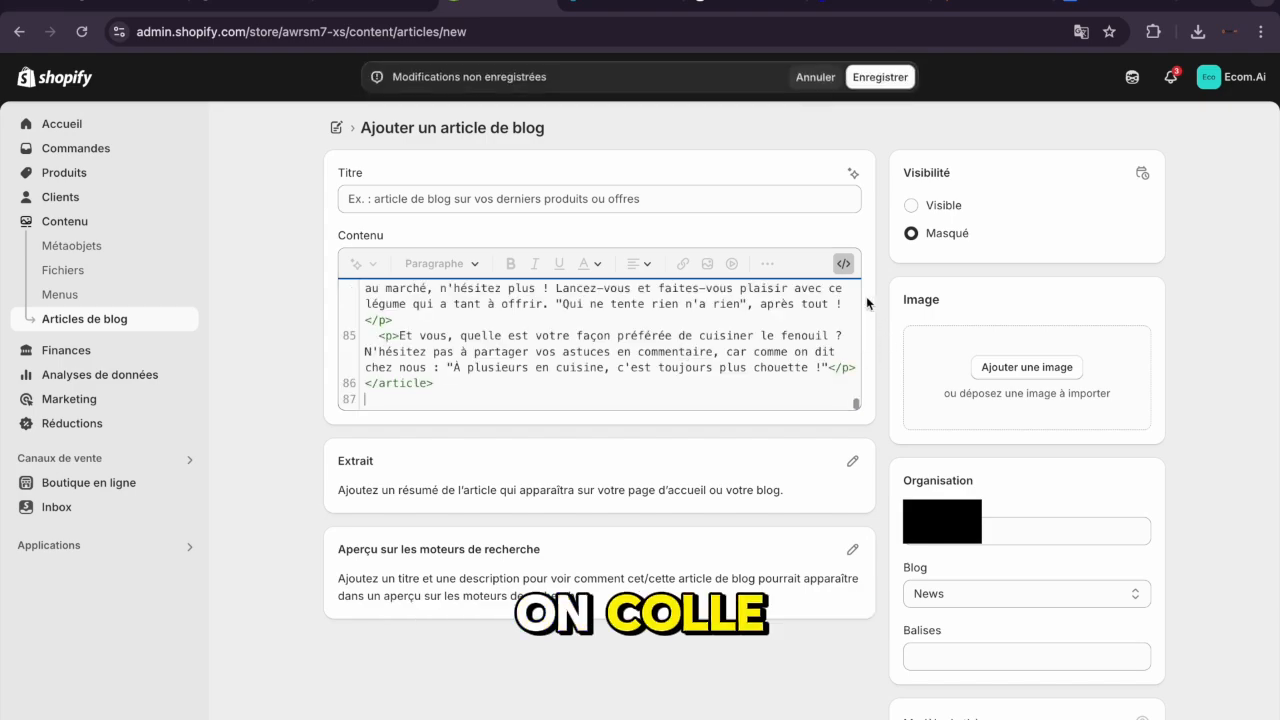
click(843, 263)
- Review the formatted article's headings and lists in Shopify, and inspect the external link on "fenouil" in the introduction
scroll(762, 540, down, 10)
scroll(762, 540, down, 20)
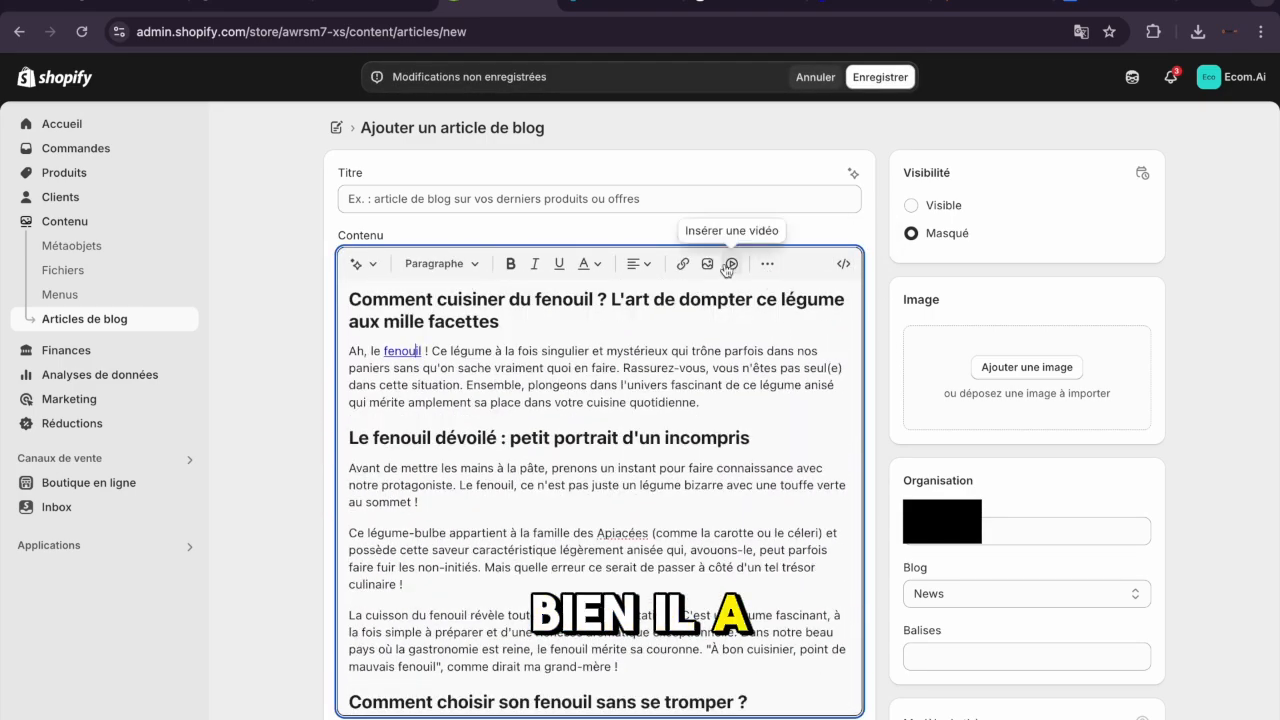
click(683, 264)
click(499, 376)
click(832, 522)
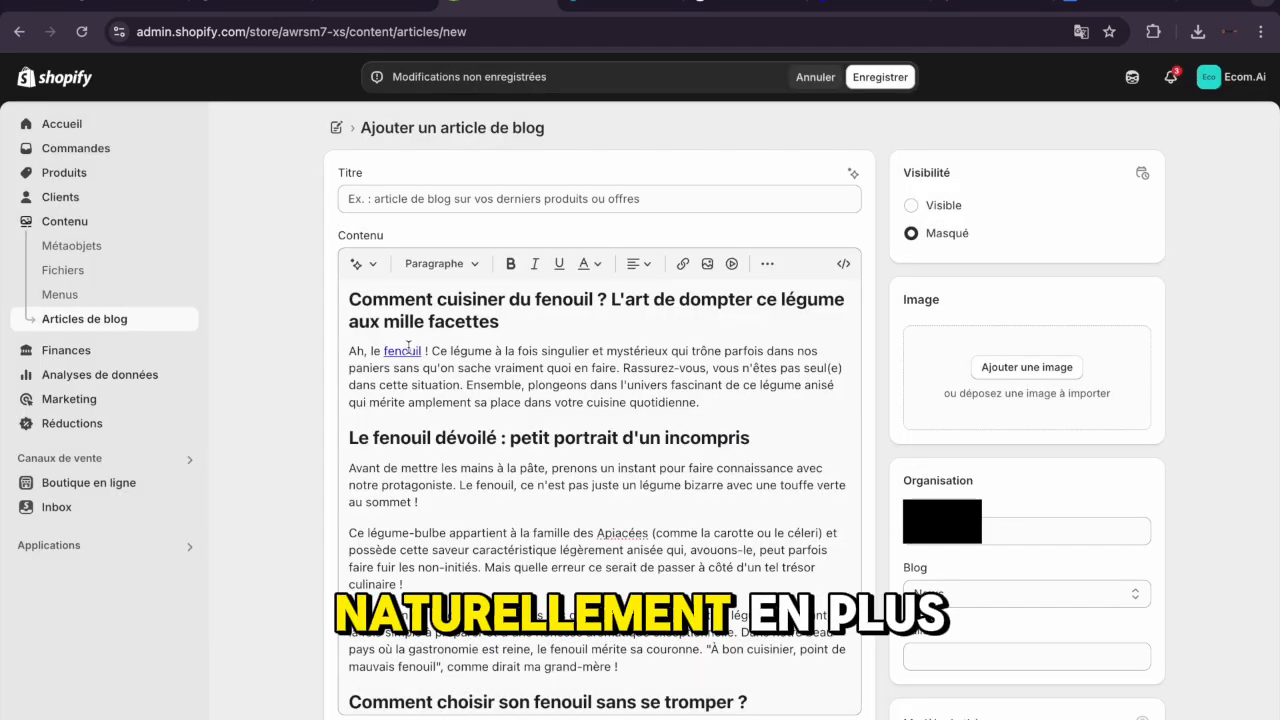
scroll(551, 597, down, 10)
scroll(551, 597, down, 15)
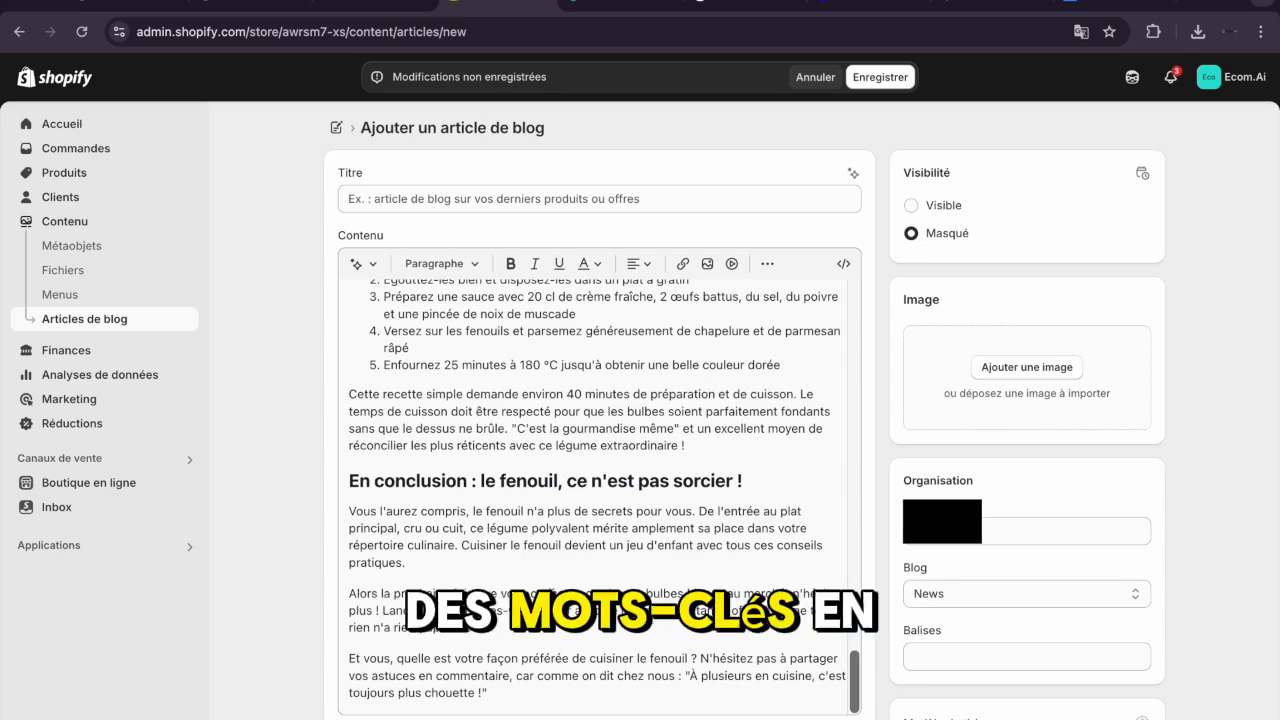
scroll(569, 322, up, 6)
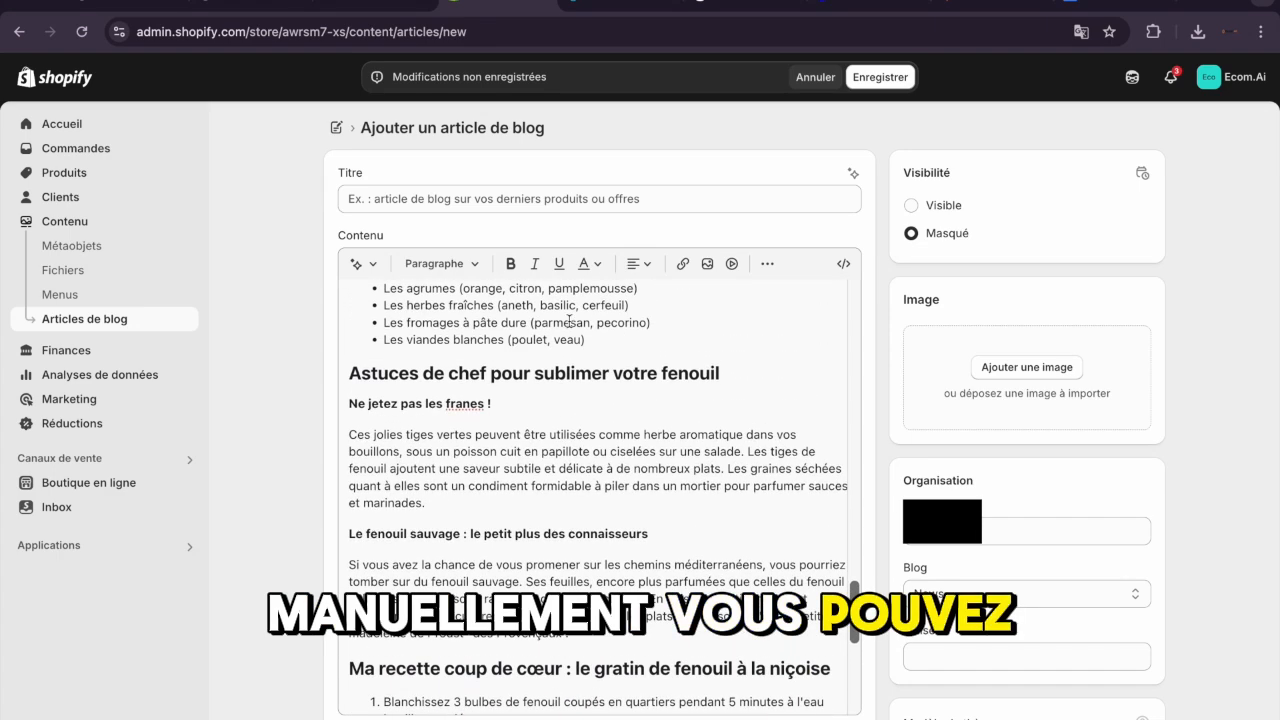
- Move the article's main heading from the content into the title, keeping only "Comment cuisiner du fenouil ?"
scroll(569, 322, up, 20)
drag(517, 322, 350, 298)
key(super+x)
click(515, 199)
key(super+v)
drag(515, 199, 848, 203)
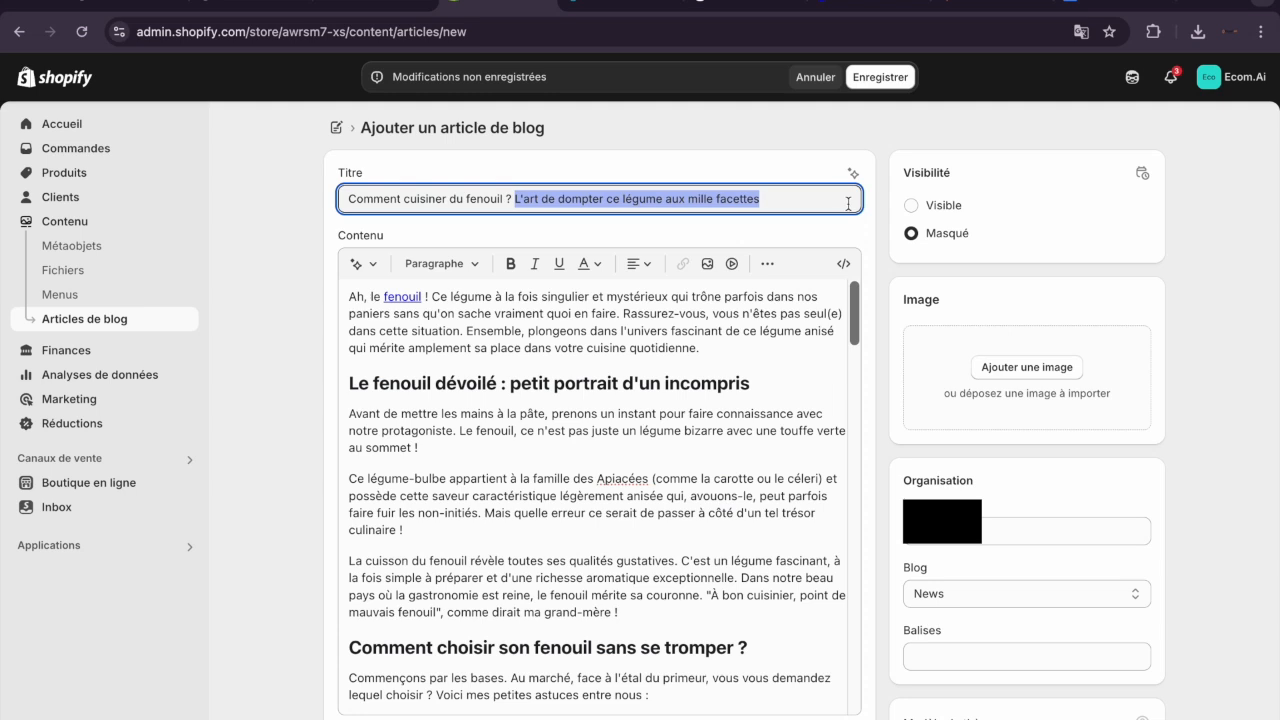
key(BackSpace)
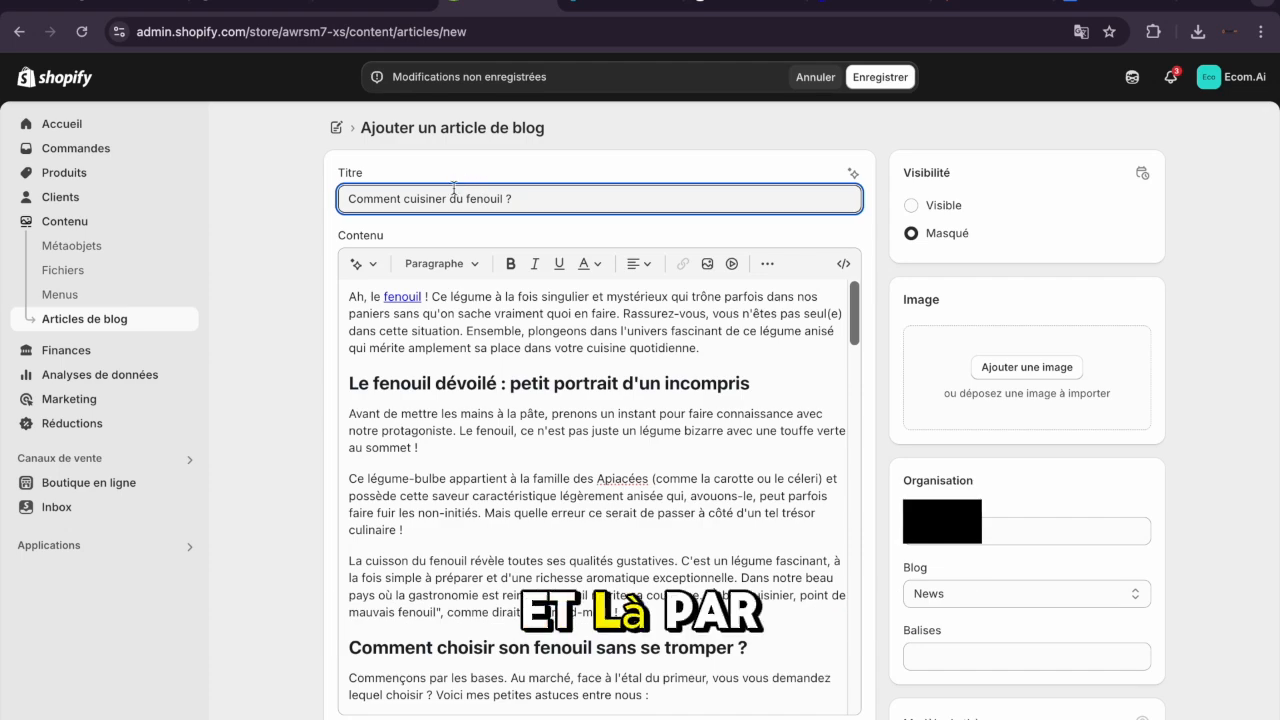
- Capitalise each word of the article title so it reads "Comment Cuisiner Du Fenouil ?"
click(413, 202)
key(BackSpace)
text(C)
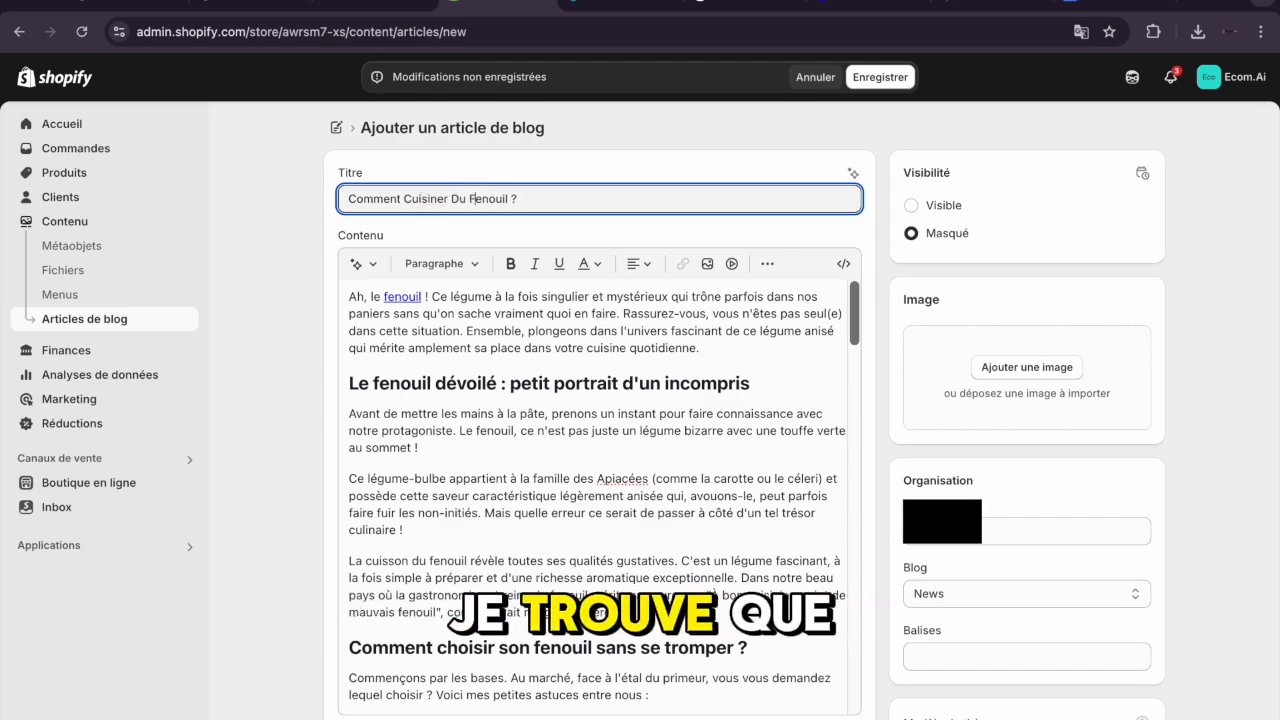
- Shorten the meta description by replacing its "en toute simplicité" ending with a full stop, and save the blog article
click(677, 394)
scroll(677, 394, down, 15)
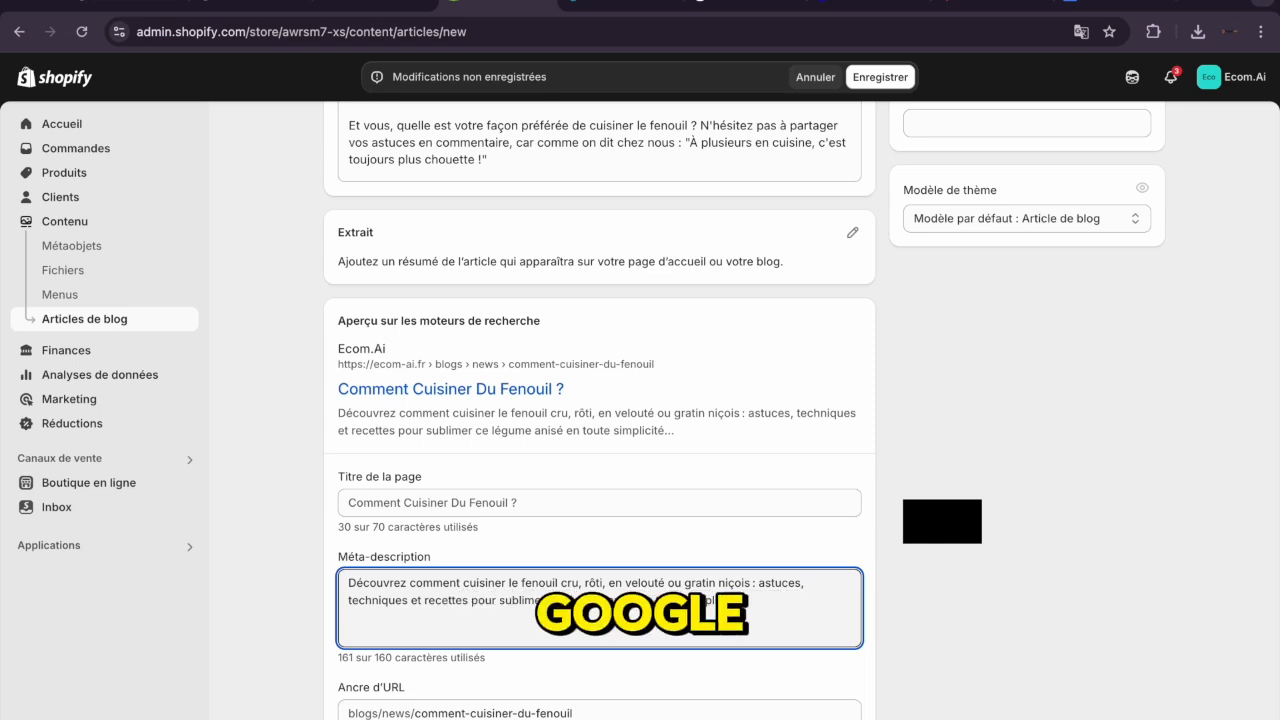
drag(708, 608, 640, 602)
key(BackSpace)
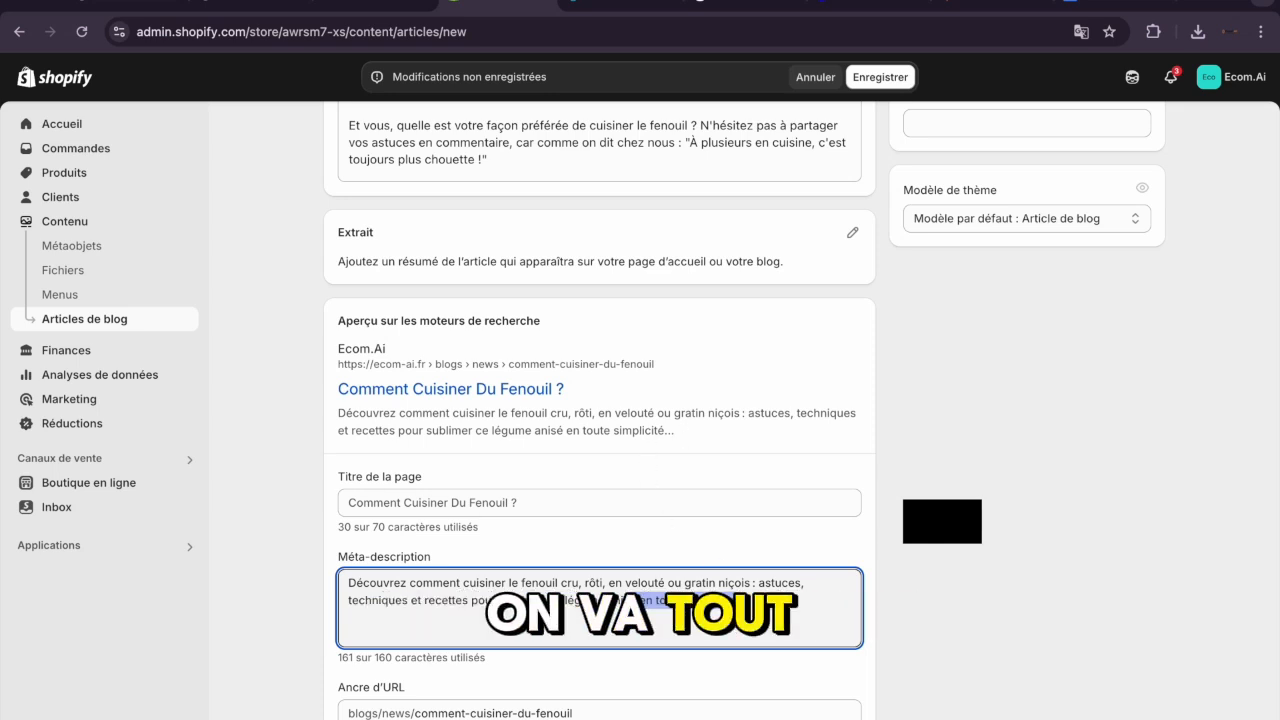
text(.)
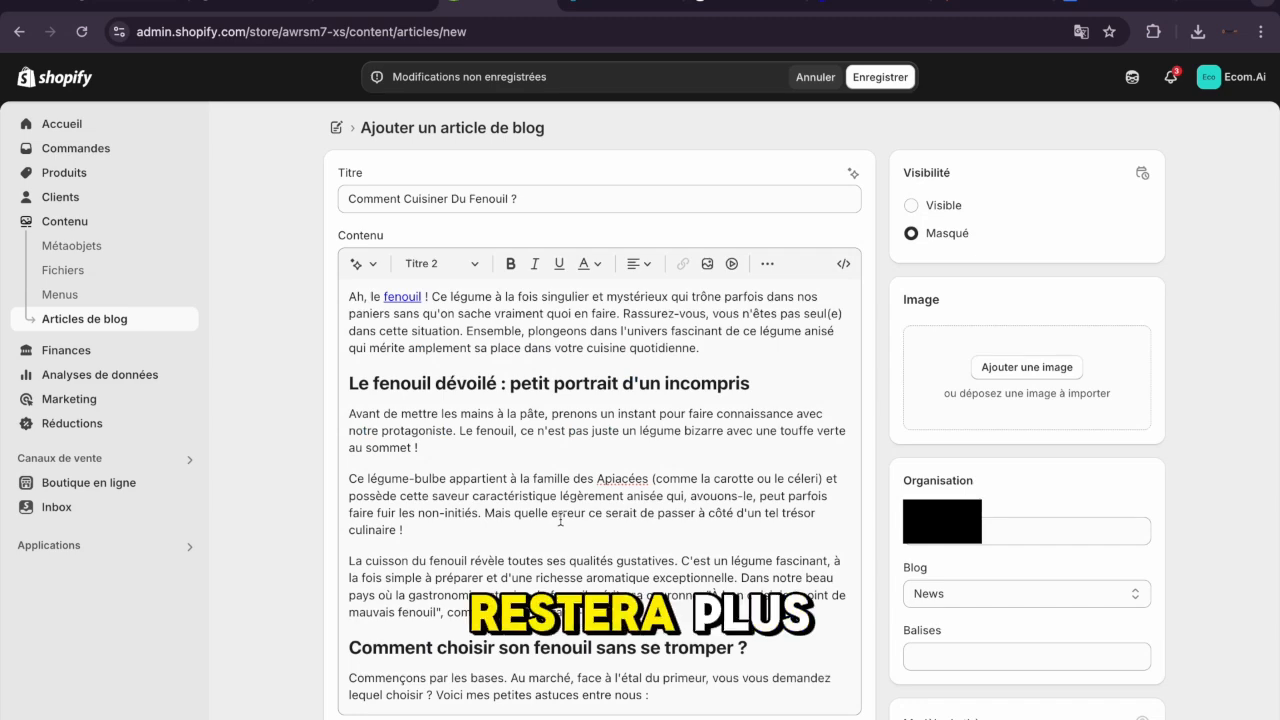
key(super+s)
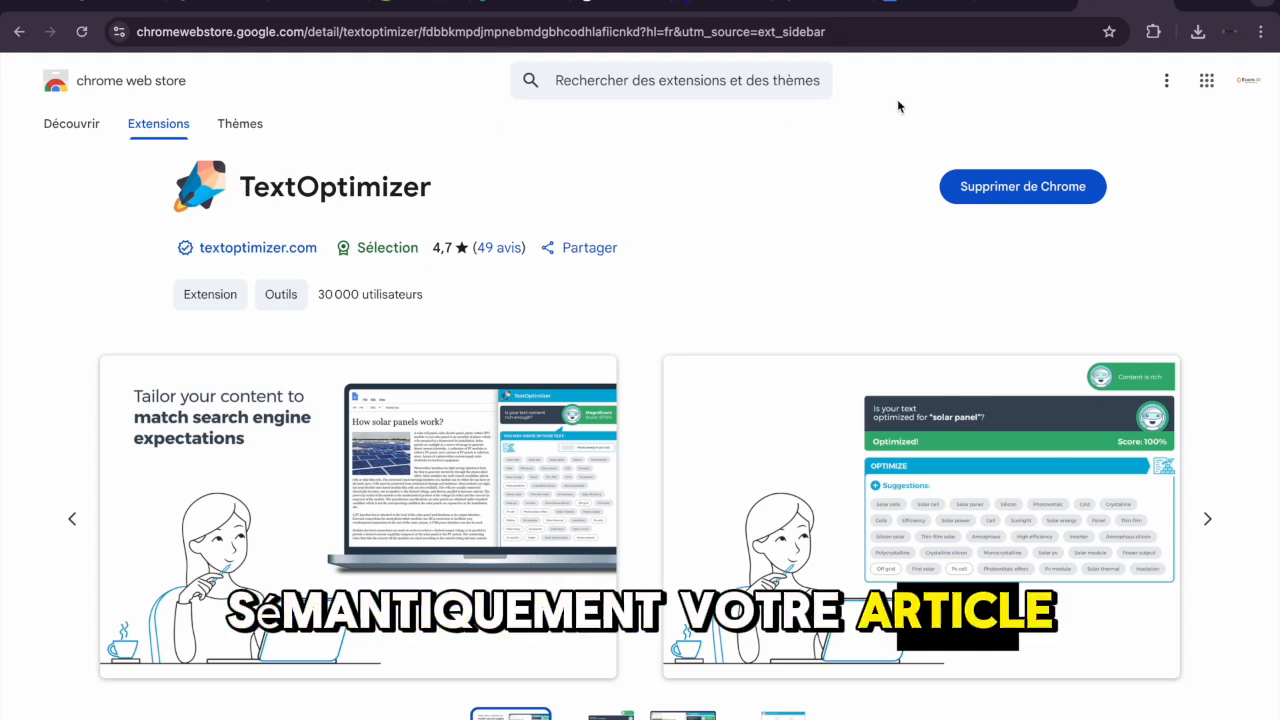
- Preview the saved fennel article on the storefront and run the TextOptimizer extension on it
mouse_move(344, 225)
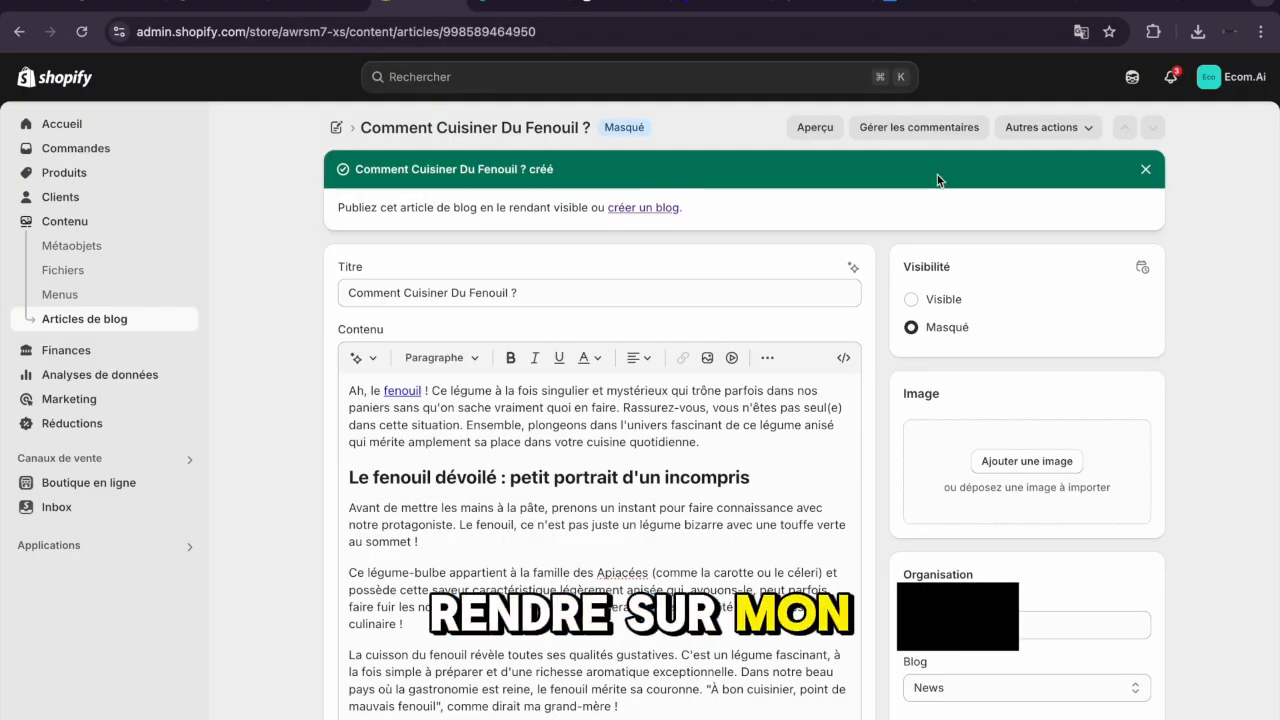
click(816, 128)
click(1153, 31)
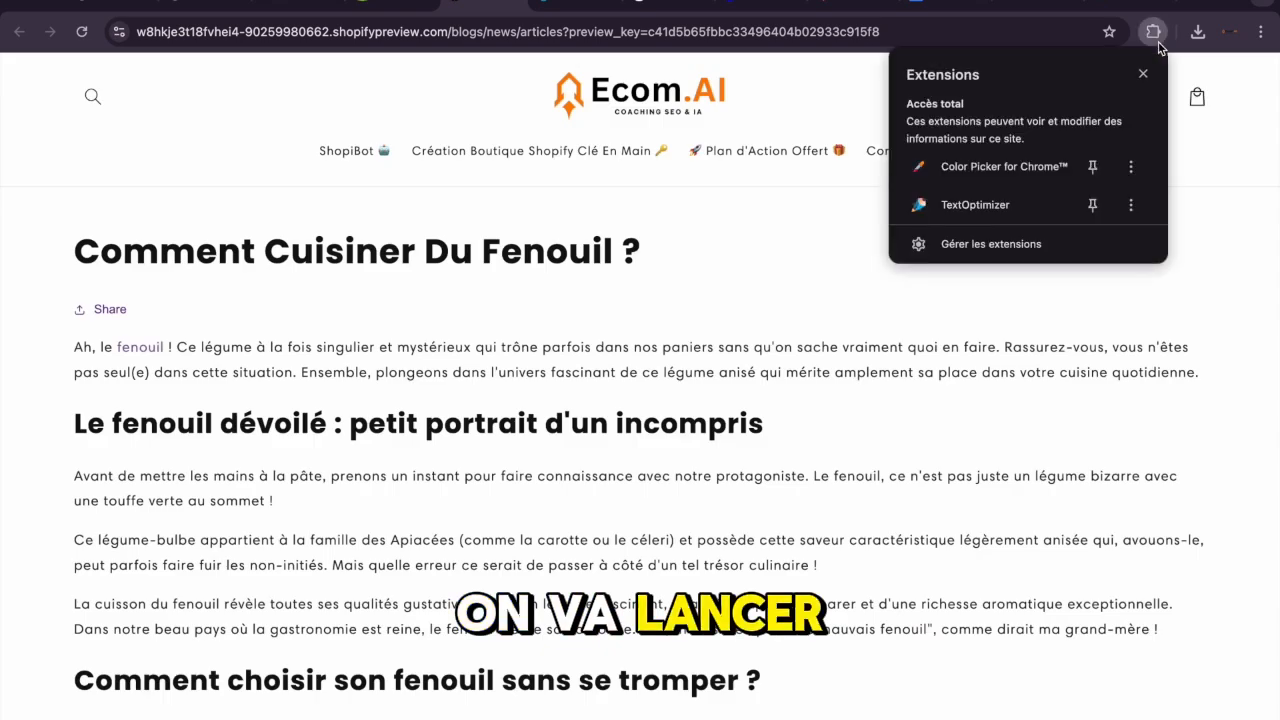
click(990, 205)
click(987, 200)
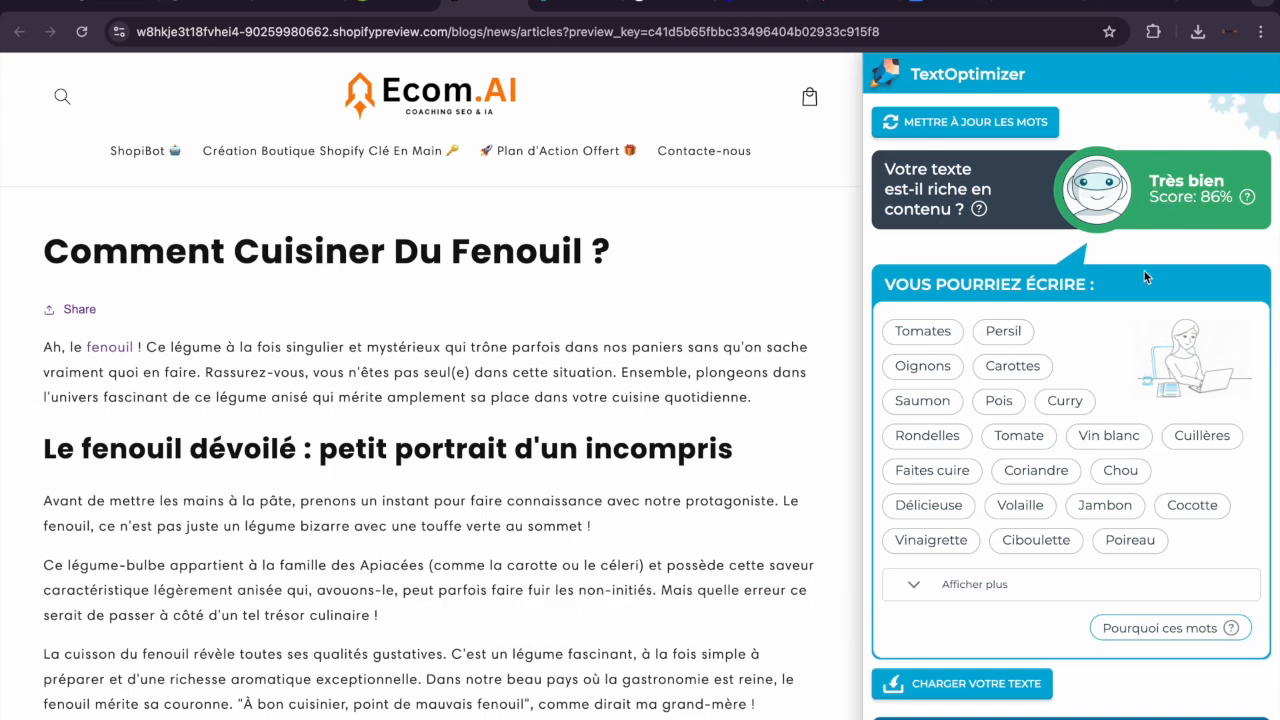
- Examine TextOptimizer's full list of suggested words, reload the article's text and select the suggestion "Tomates"
click(914, 584)
click(1010, 366)
scroll(1022, 367, down, 3)
scroll(1024, 367, down, 13)
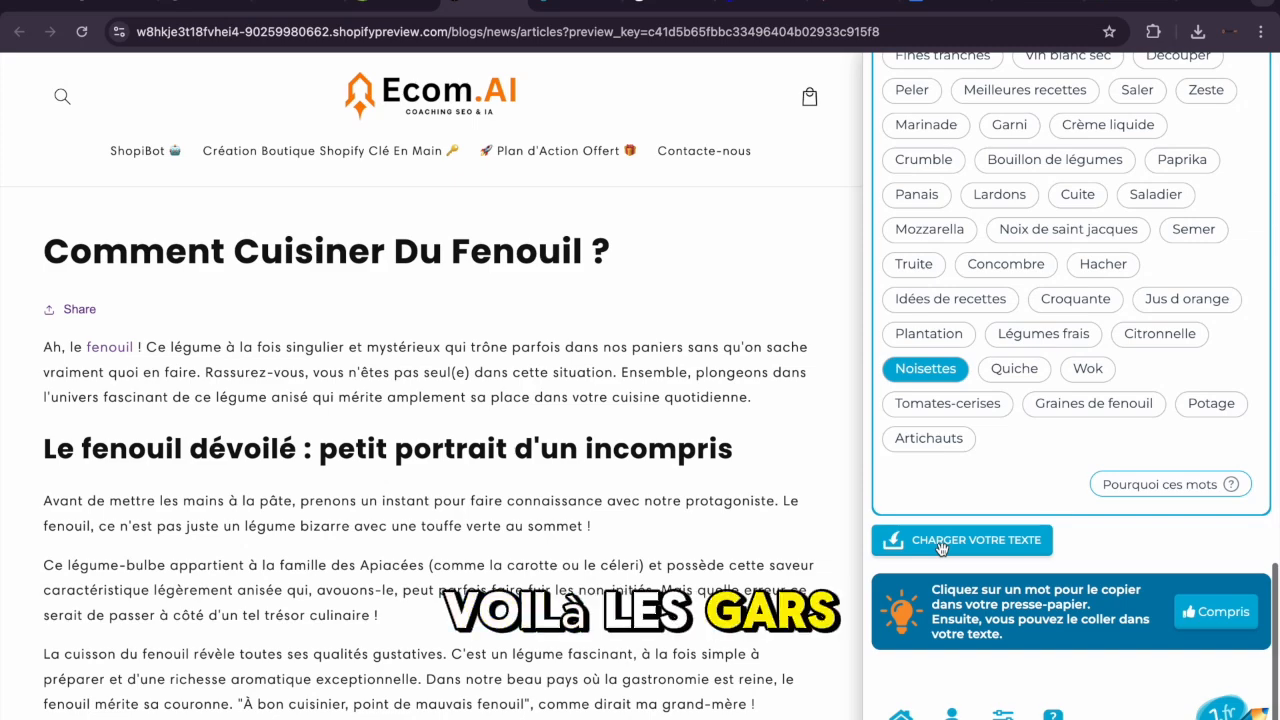
click(940, 542)
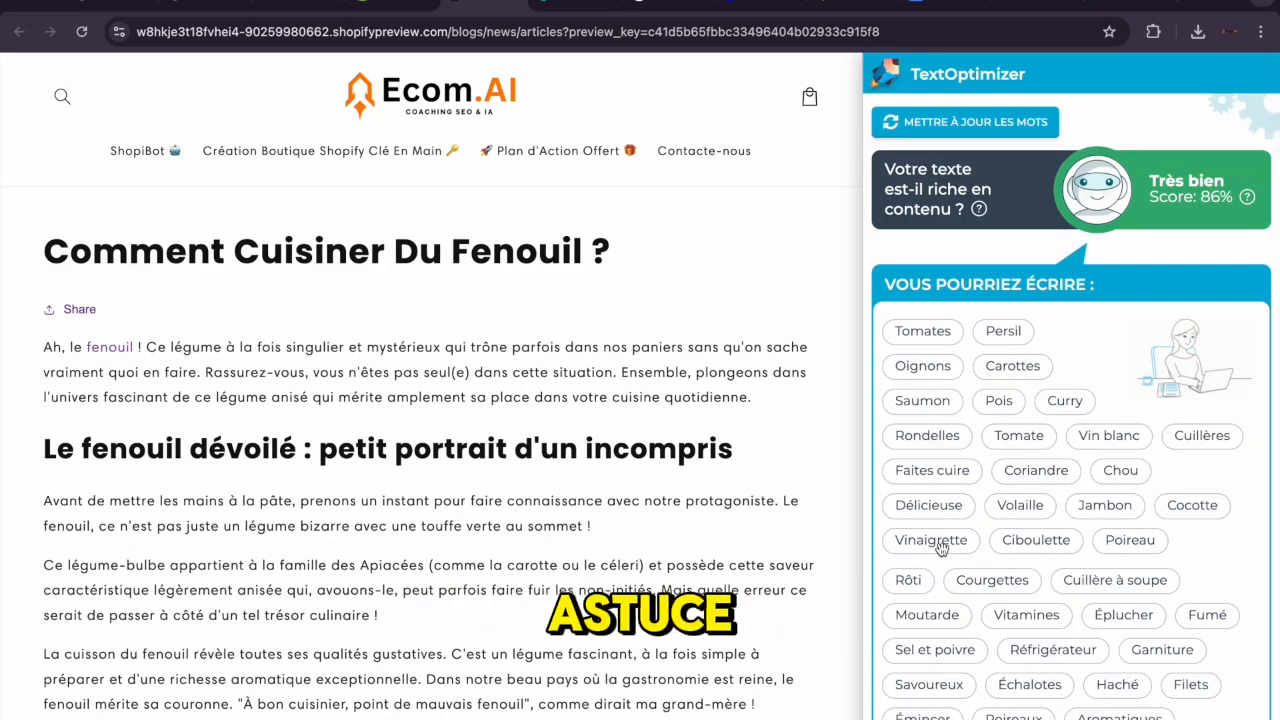
click(922, 332)
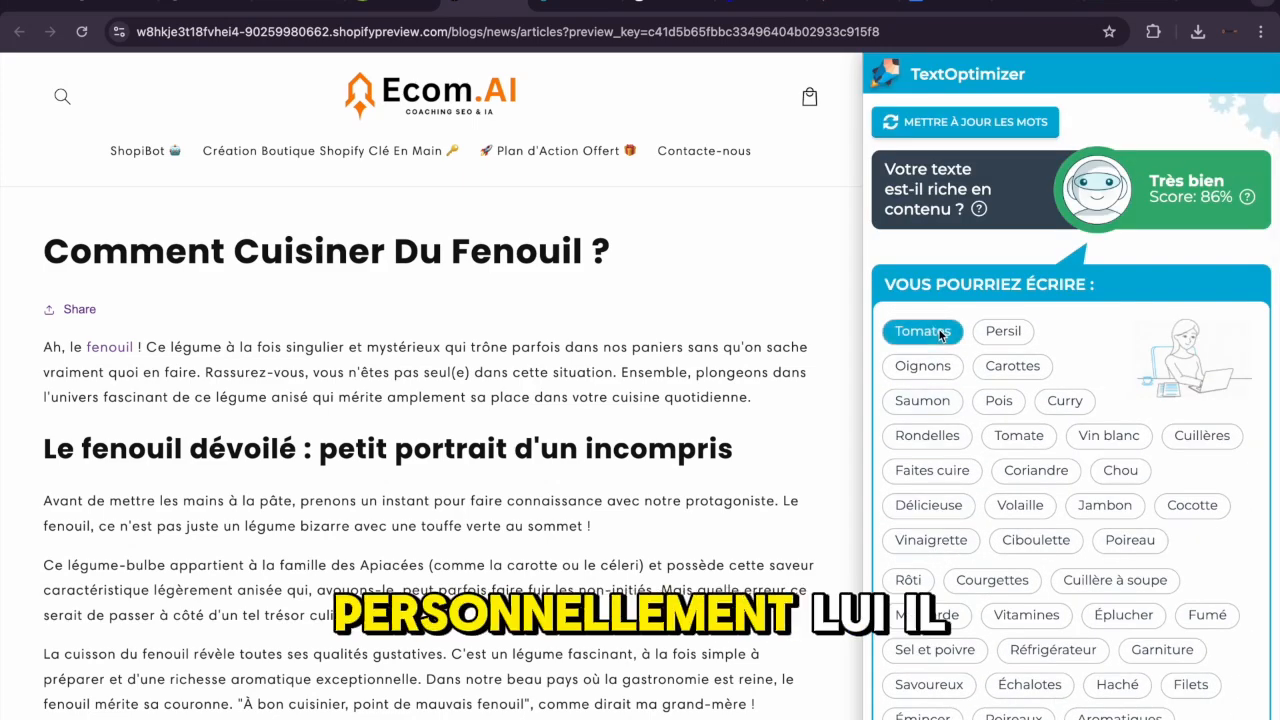